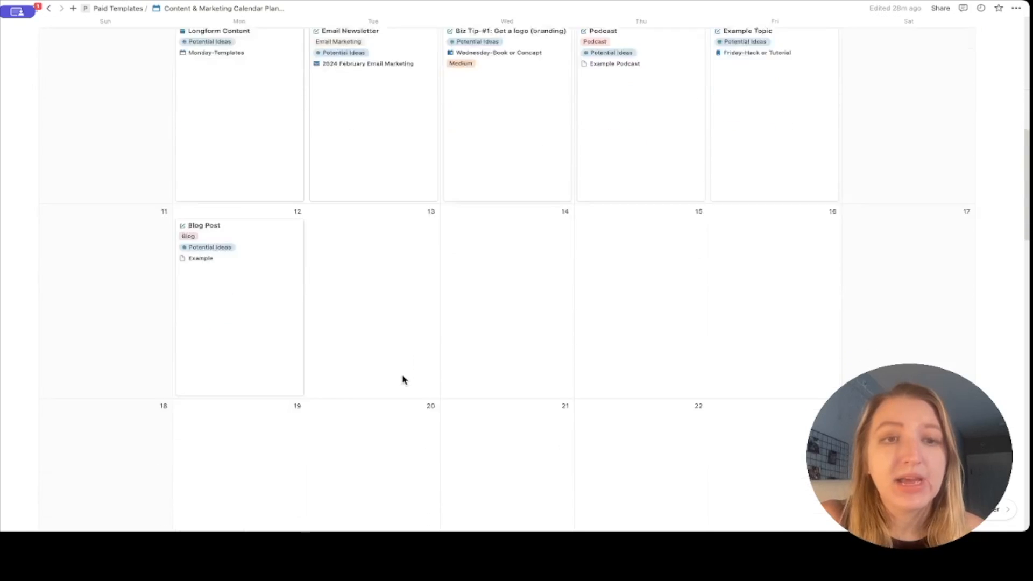
Scroll to the Content Calendar Planner, view it as a Table, then return to Monthly Calendar.
scroll(404, 381, "down", 2)
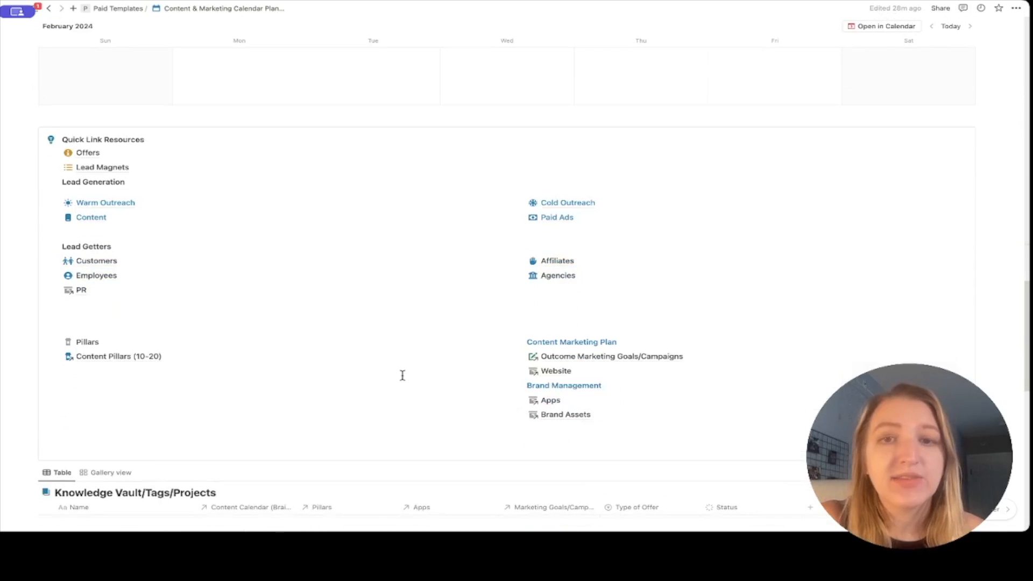
scroll(404, 377, "down", 5)
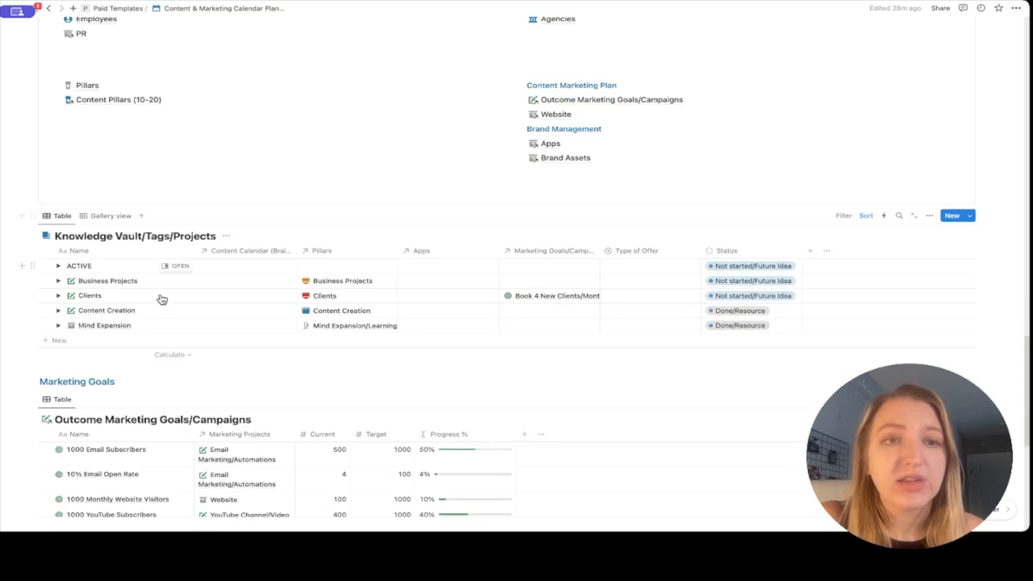
scroll(157, 333, "down", 4)
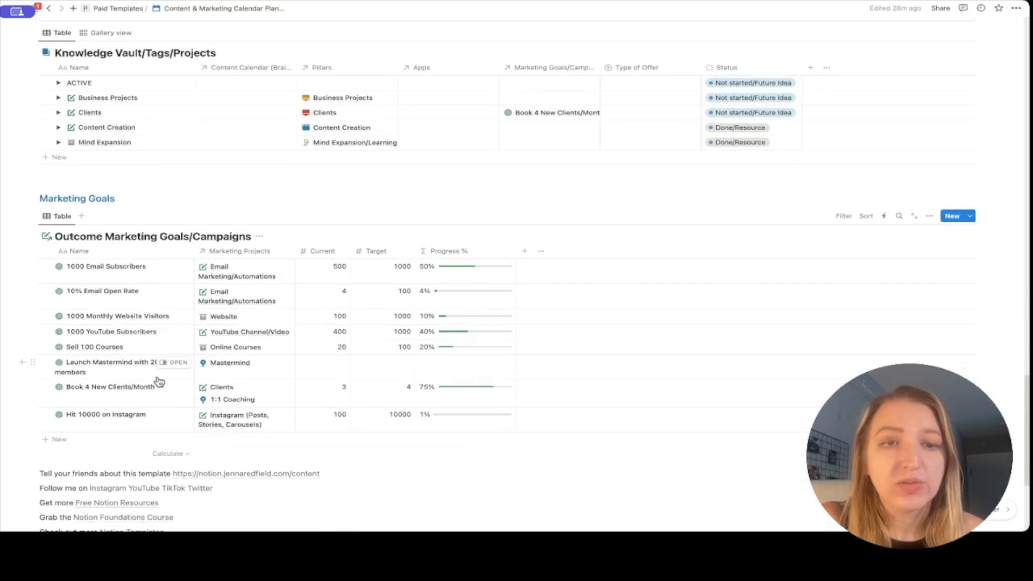
scroll(158, 382, "up", 20)
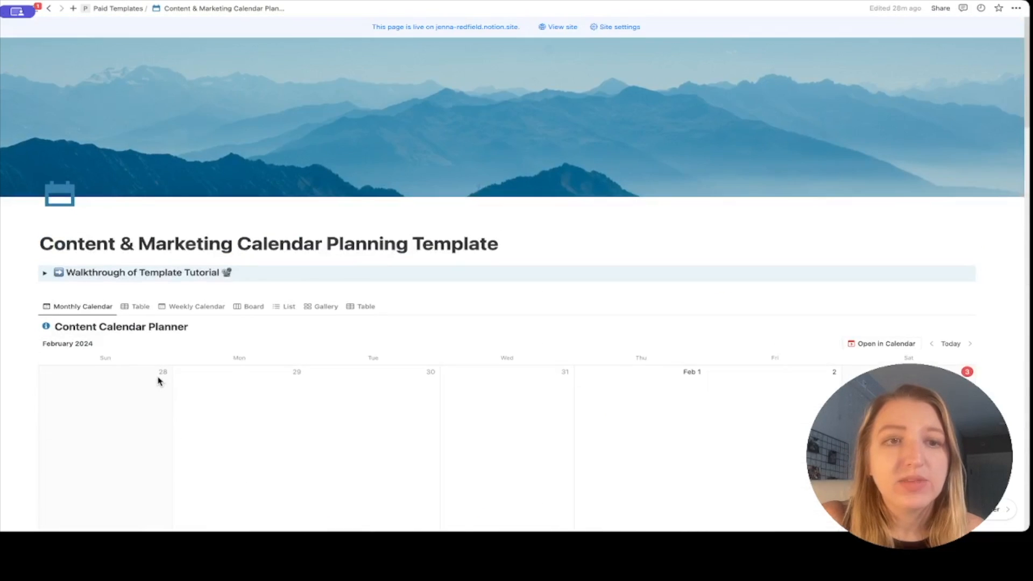
scroll(156, 381, "down", 2)
left_click(136, 215)
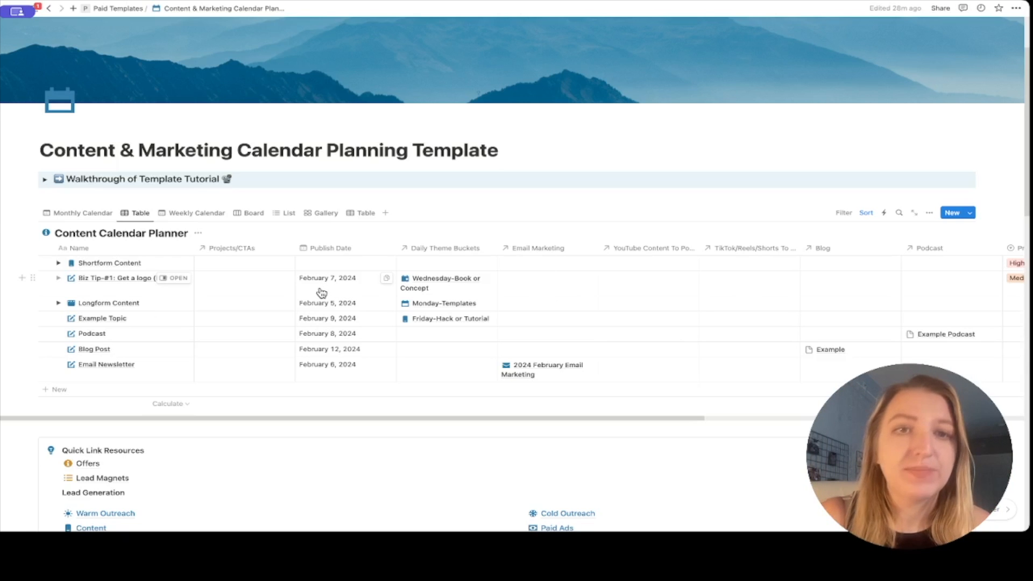
left_click(77, 213)
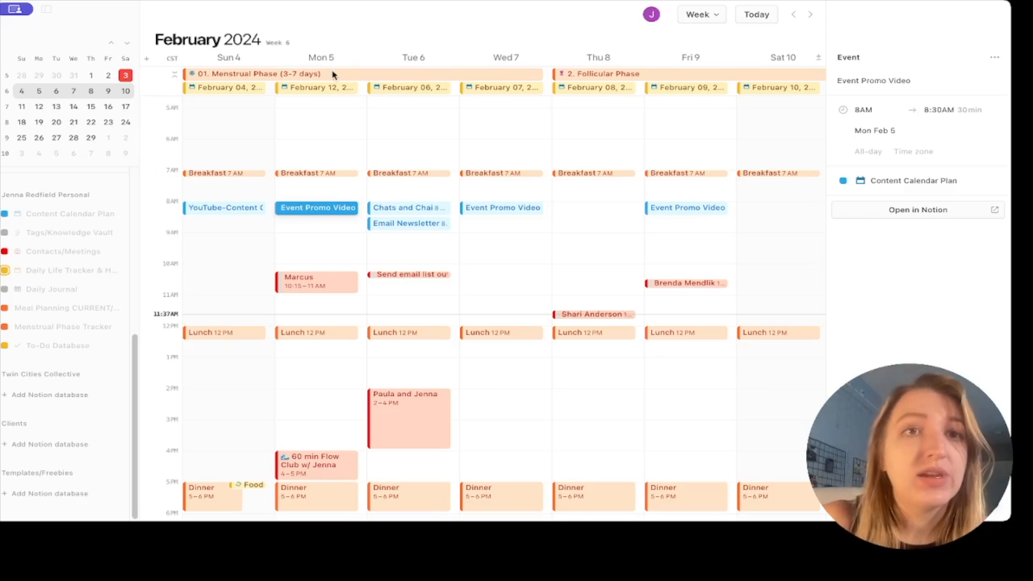
left_click(234, 211)
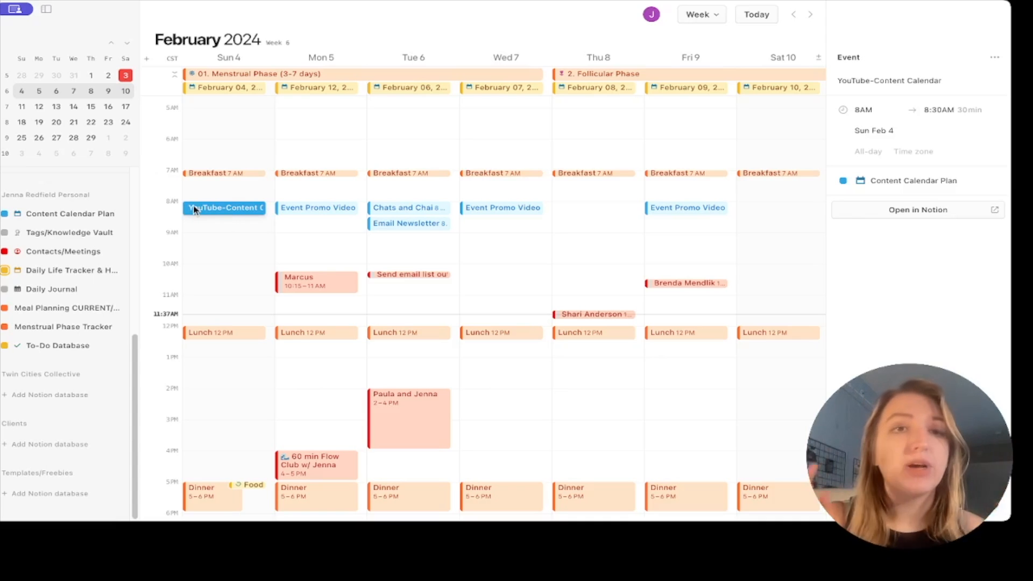
left_click(317, 210)
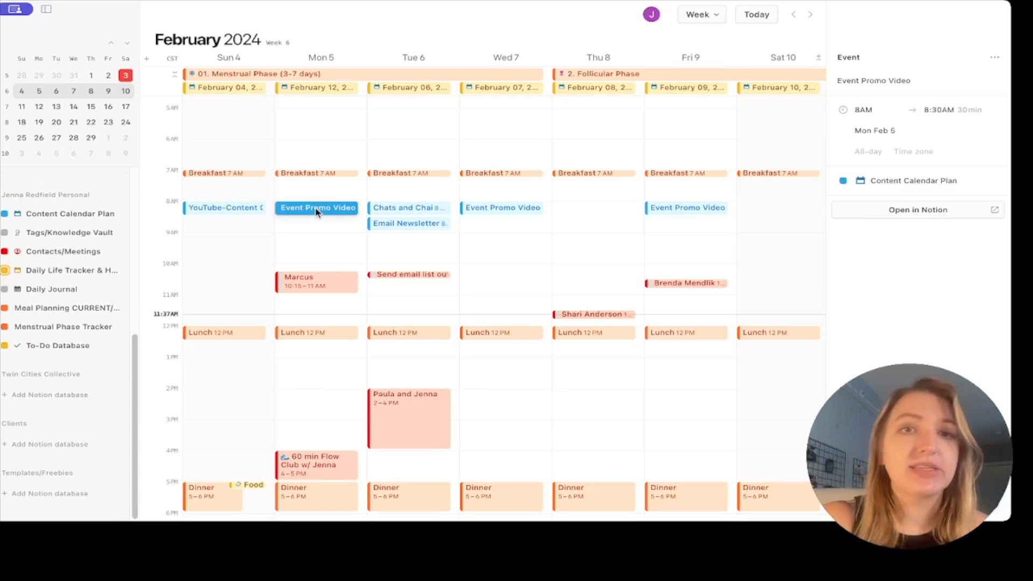
left_click(394, 209)
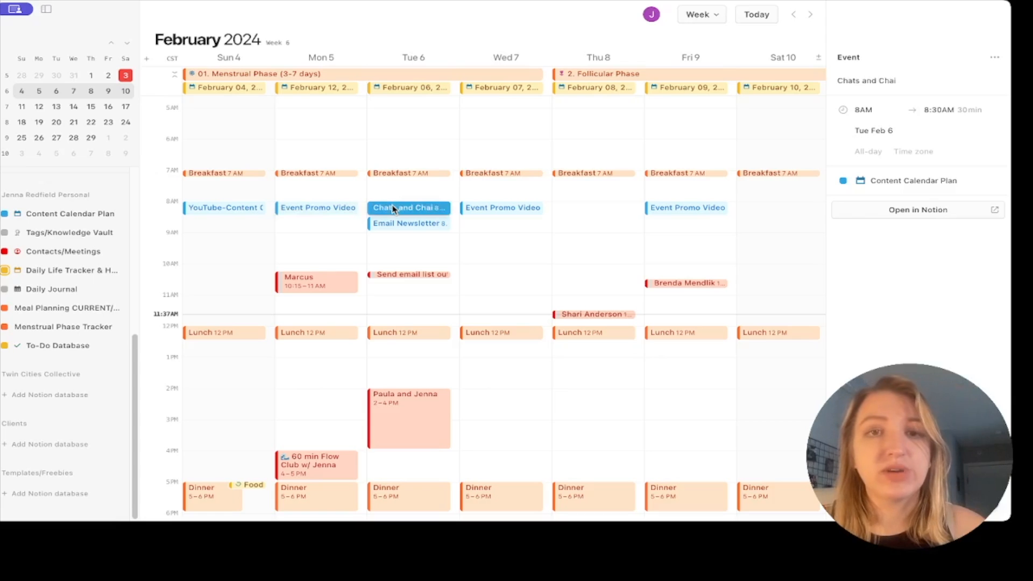
left_click(394, 222)
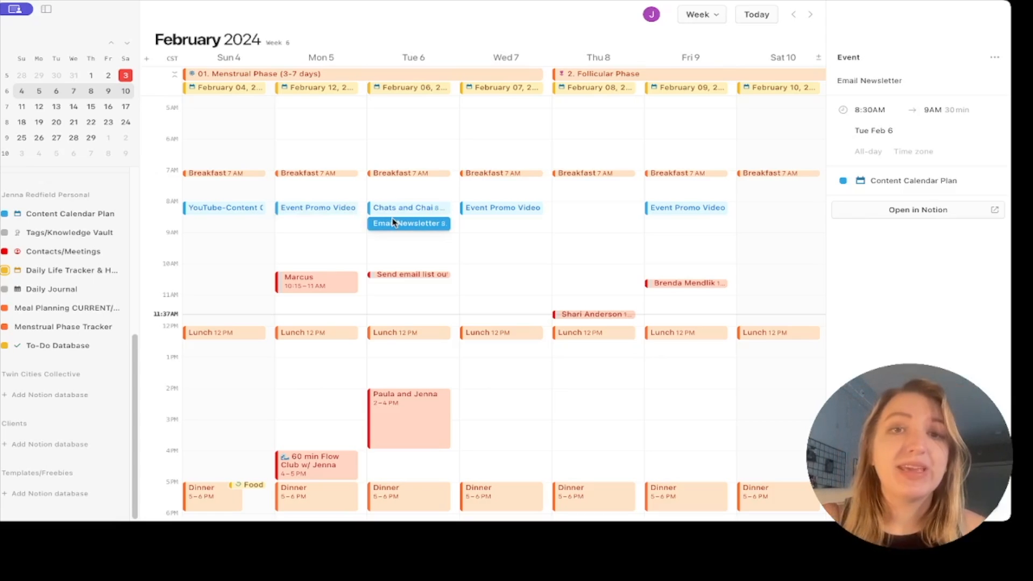
left_click(530, 209)
left_click(657, 212)
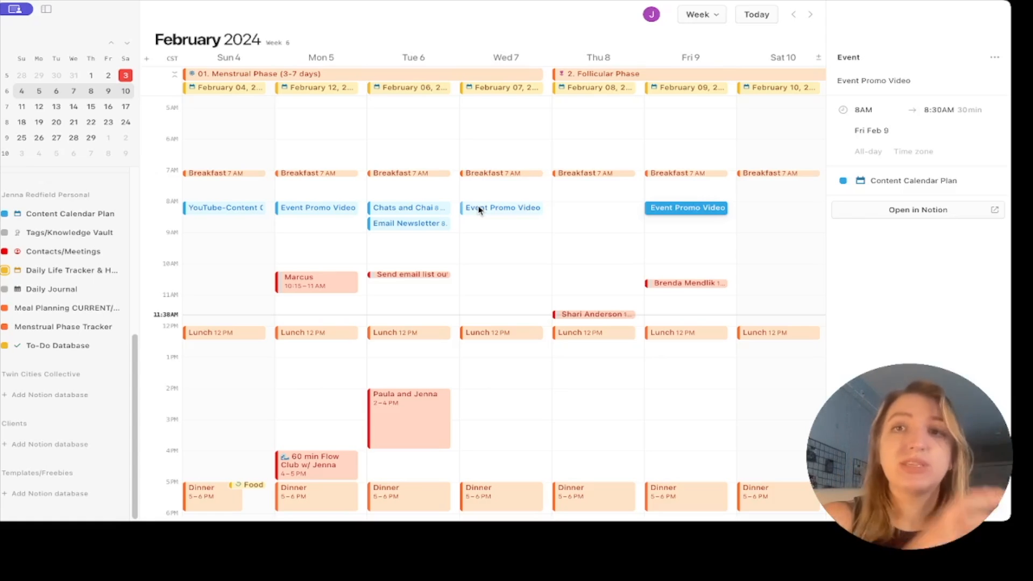
left_click(425, 226)
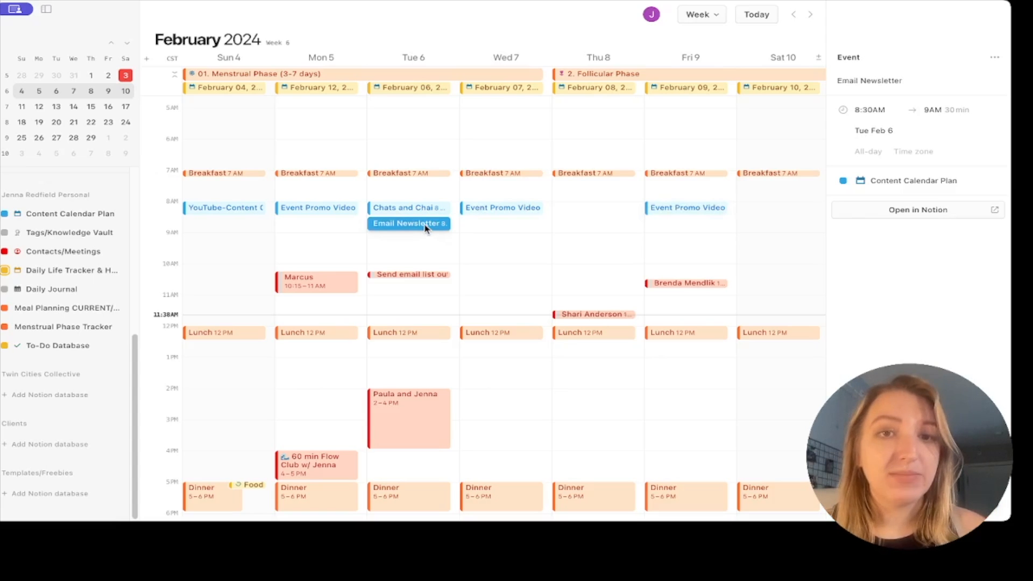
left_click(422, 209)
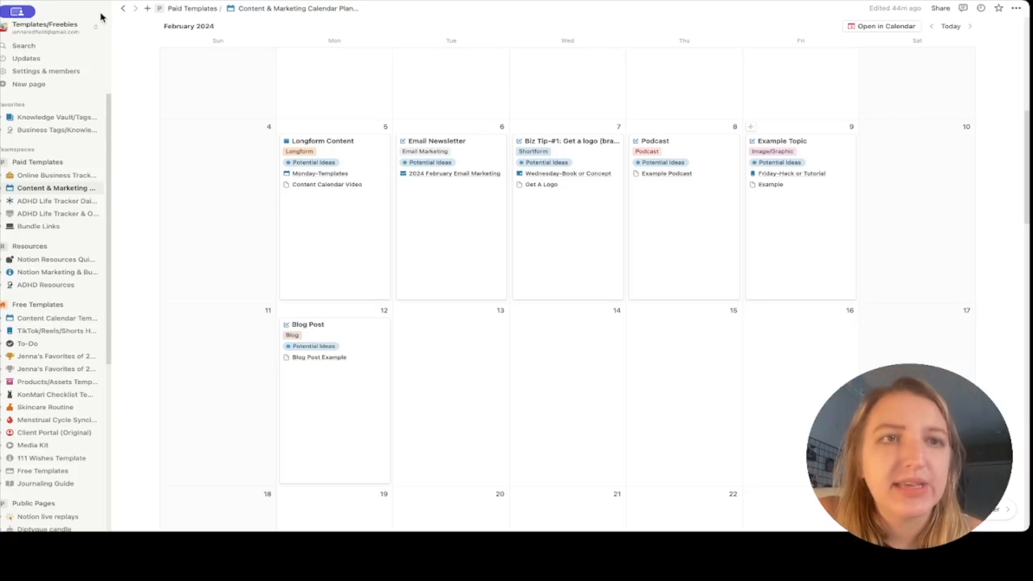
Collapse the sidebar and preview the linked Monday-Templates page.
left_click(101, 9)
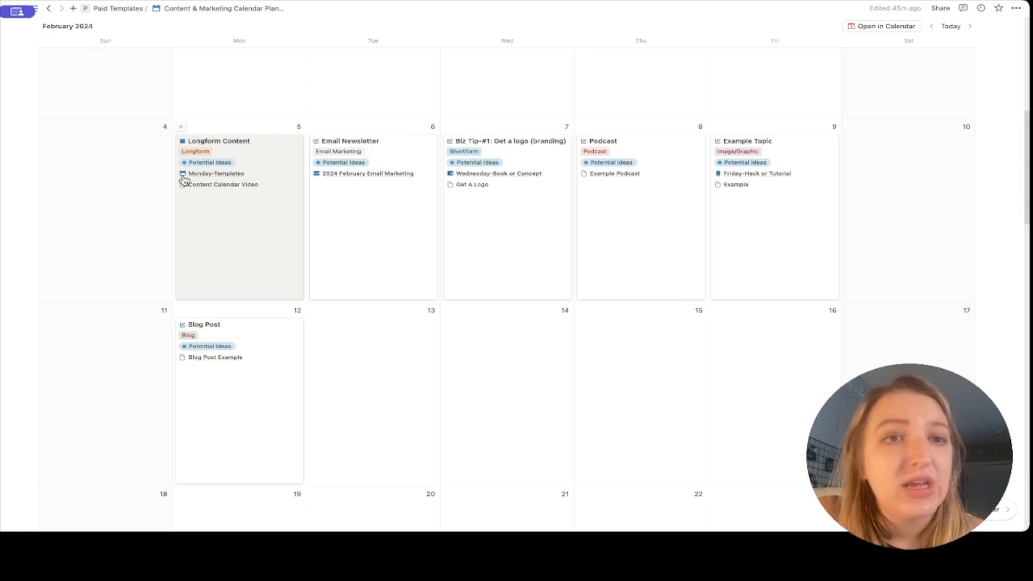
left_click(217, 175)
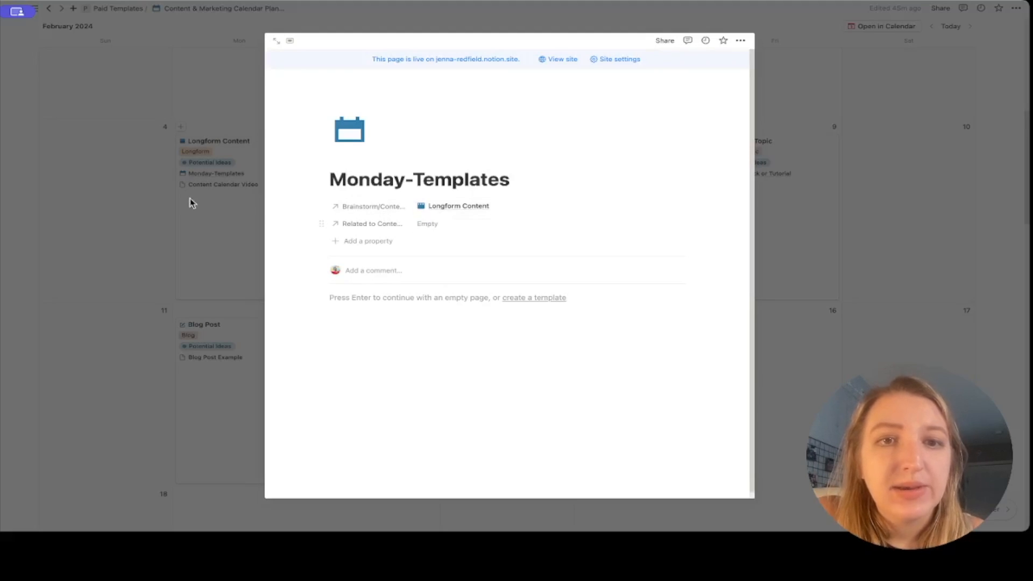
left_click(202, 188)
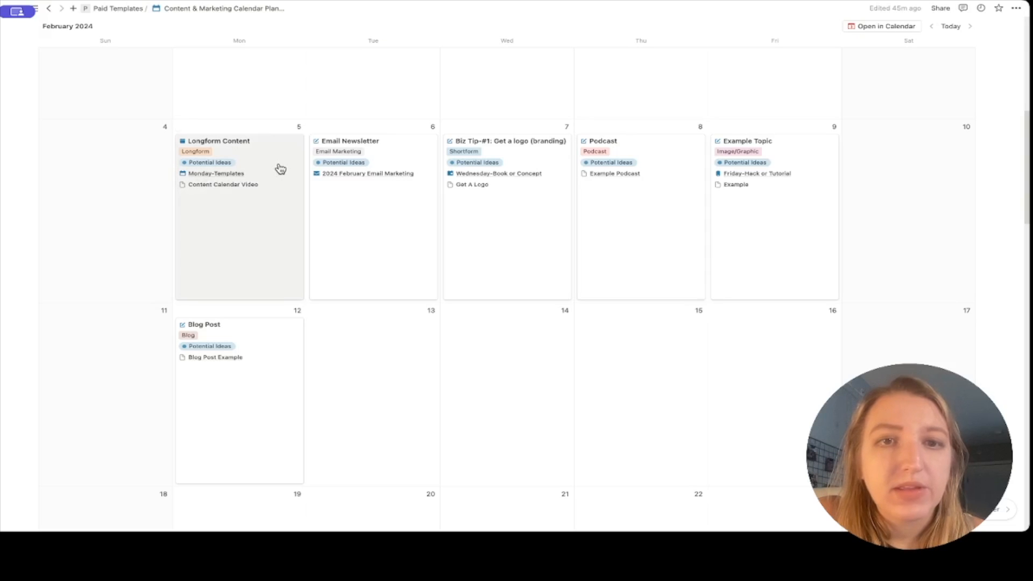
Inspect the Longform Content entry's properties, then scroll back to the top of the calendar.
left_click(273, 228)
scroll(426, 237, "down", 3)
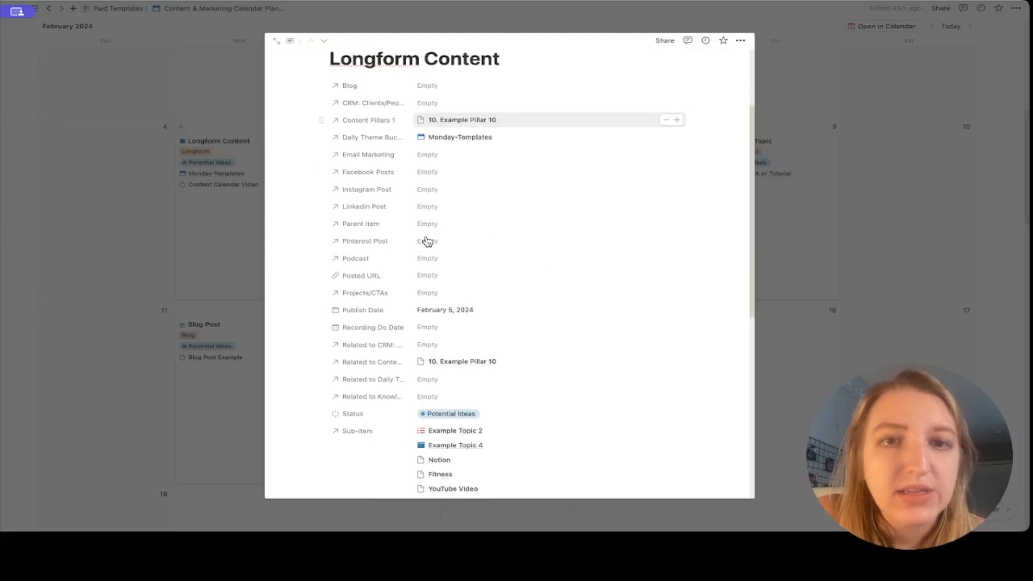
left_click(194, 264)
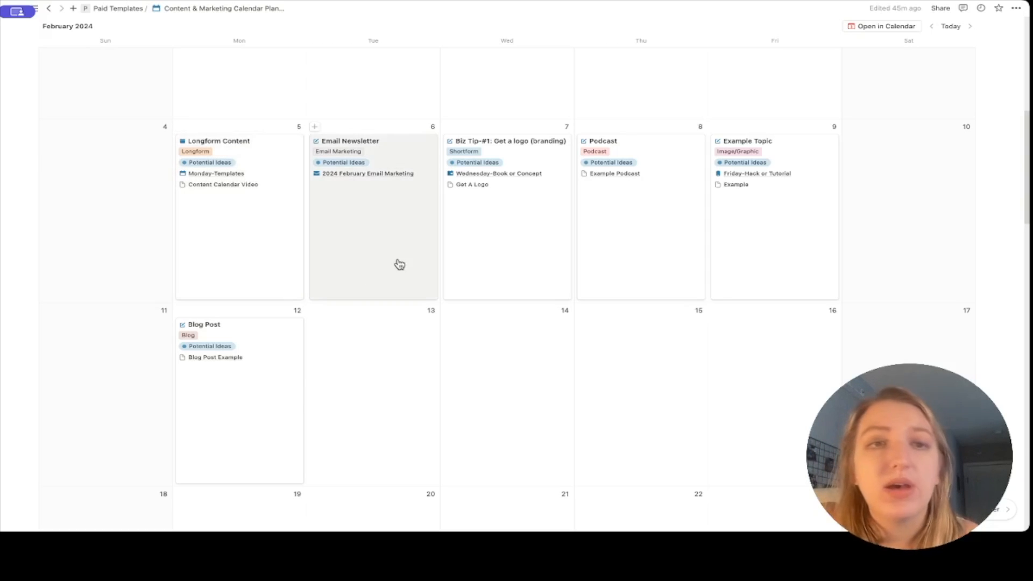
left_click(216, 220)
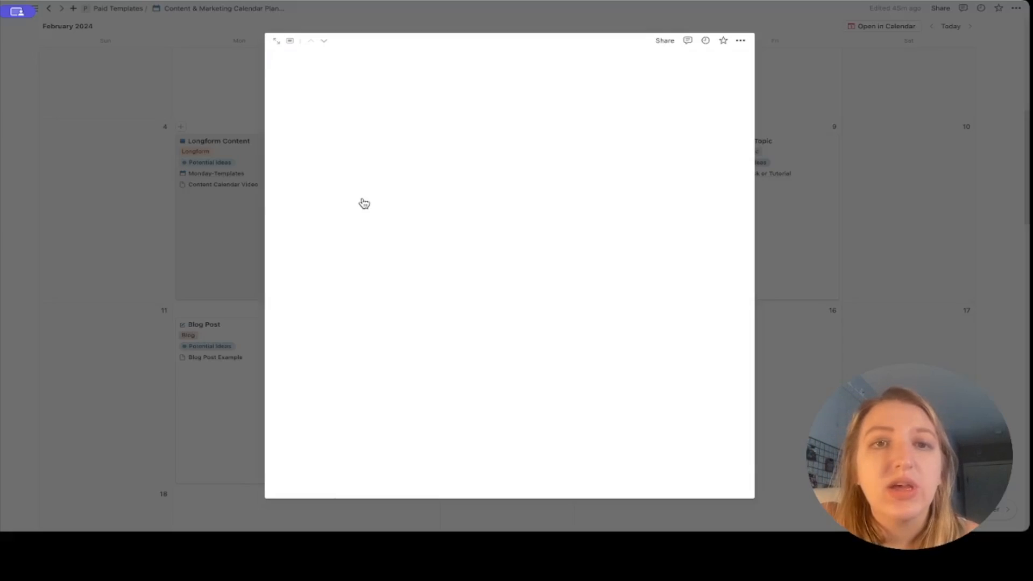
scroll(459, 245, "down", 5)
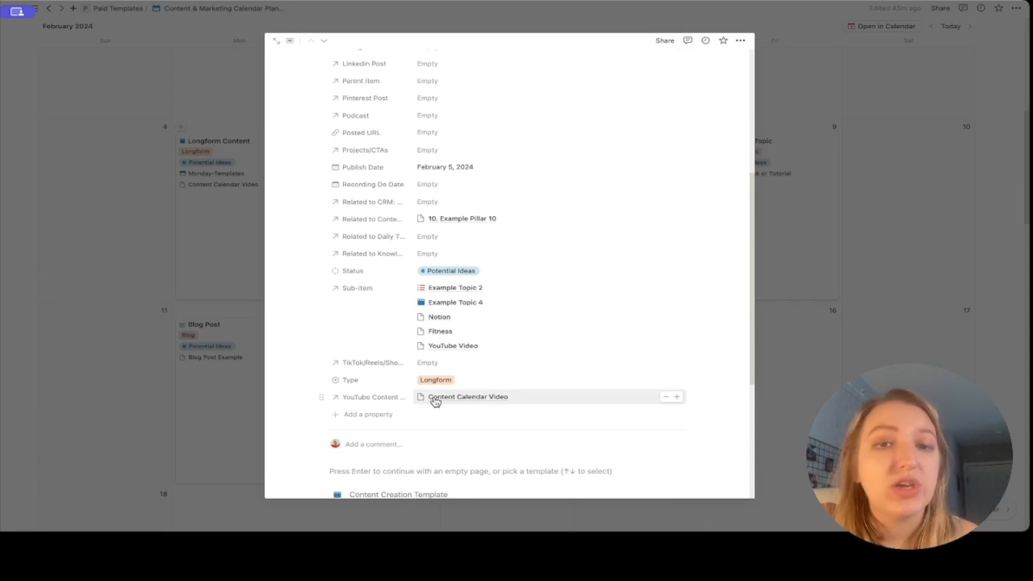
left_click(200, 321)
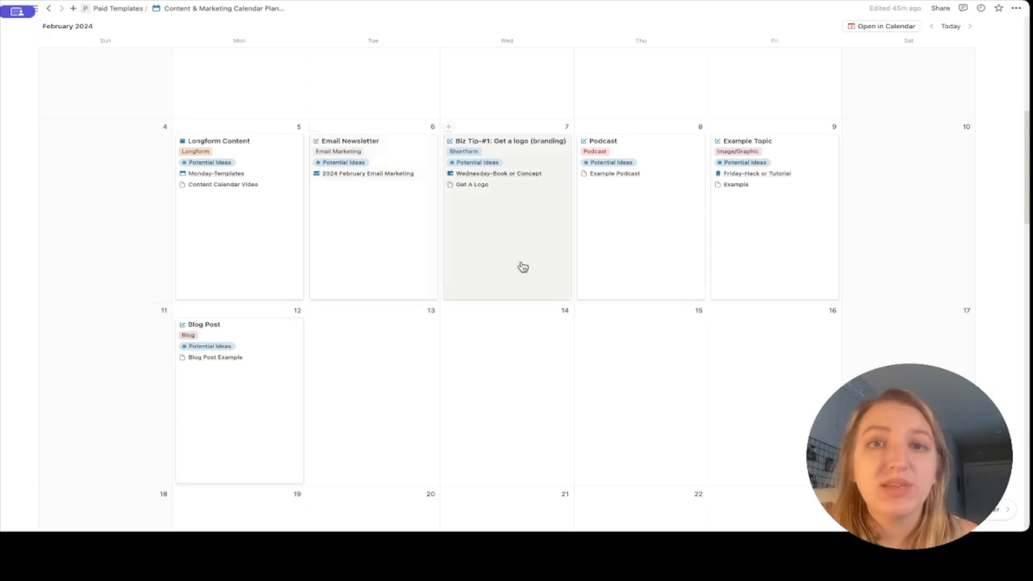
scroll(533, 269, "up", 2)
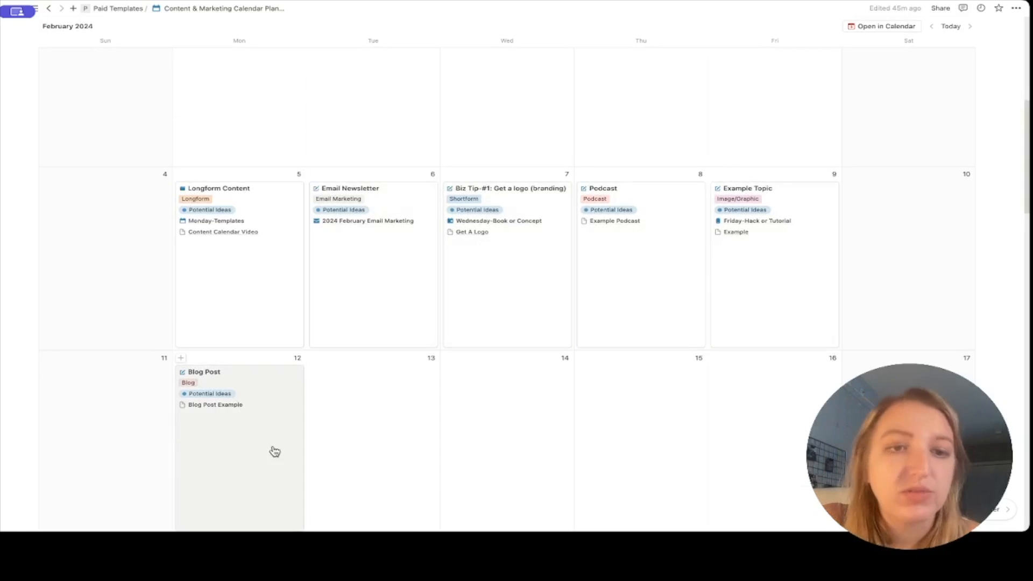
scroll(275, 458, "down", 5)
scroll(392, 385, "up", 5)
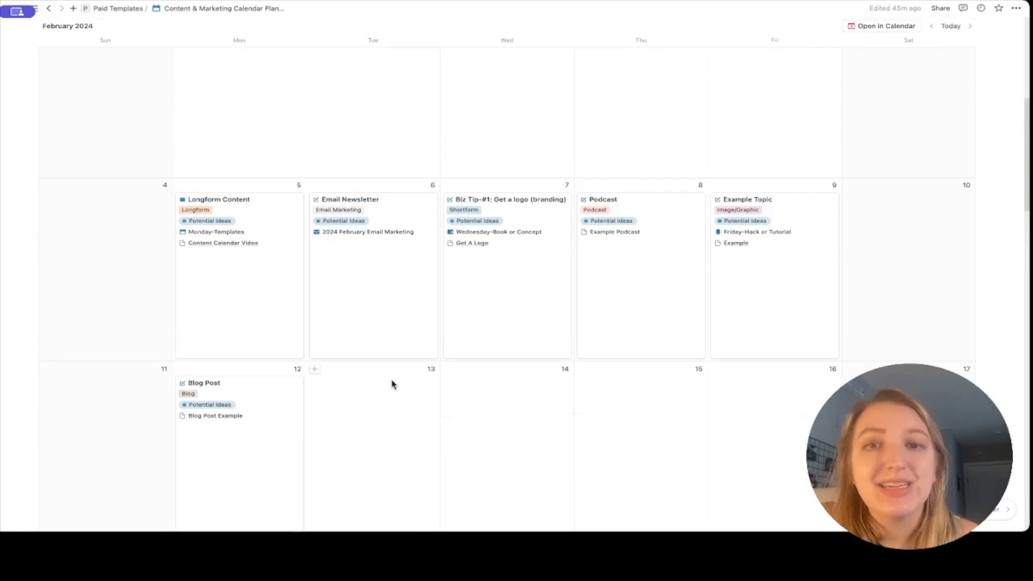
scroll(392, 385, "down", 2)
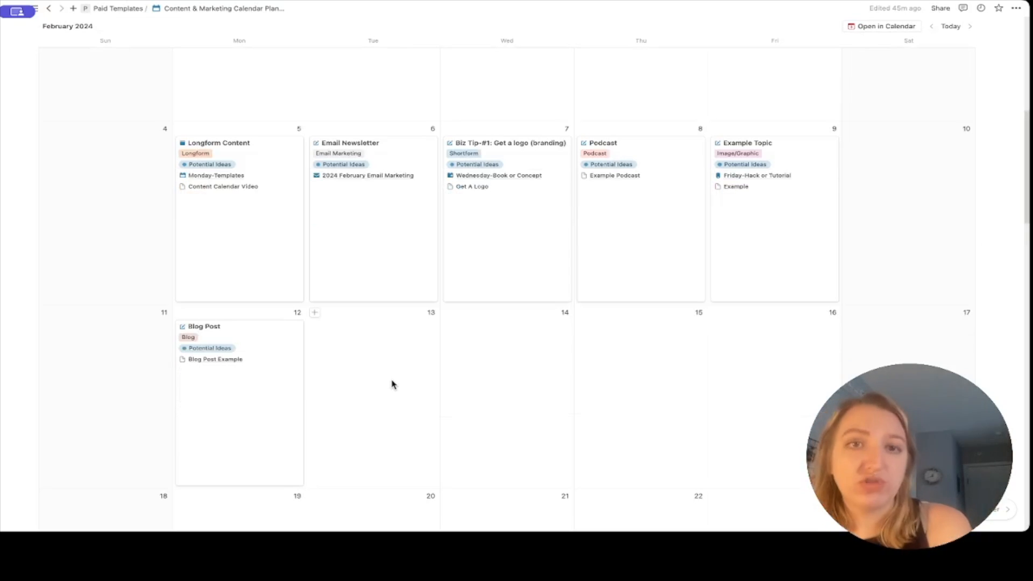
scroll(392, 385, "up", 3)
scroll(392, 385, "up", 5)
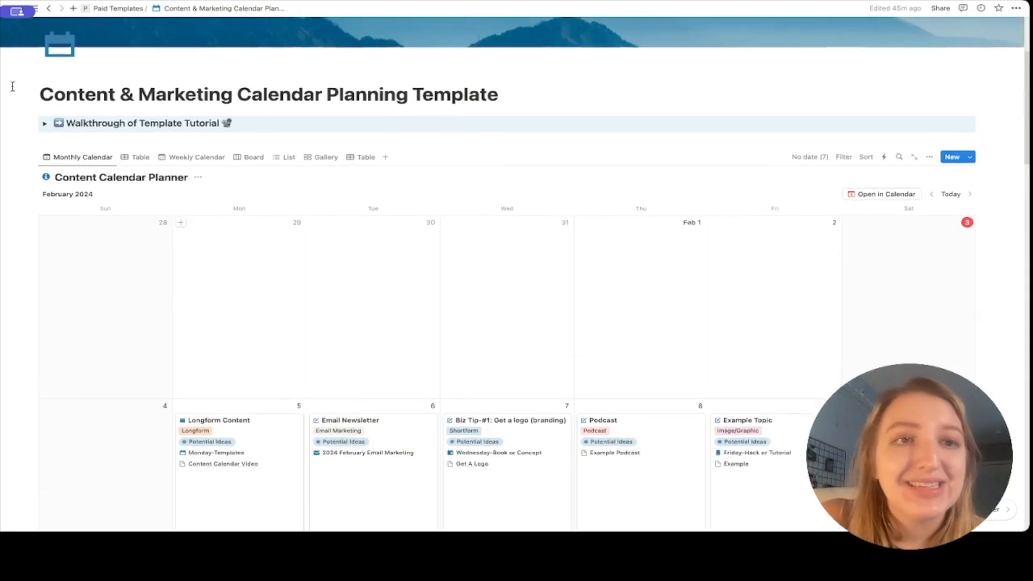
In the Table view, link Book in the Blog Post entry's Projects/CTAs property.
left_click(139, 161)
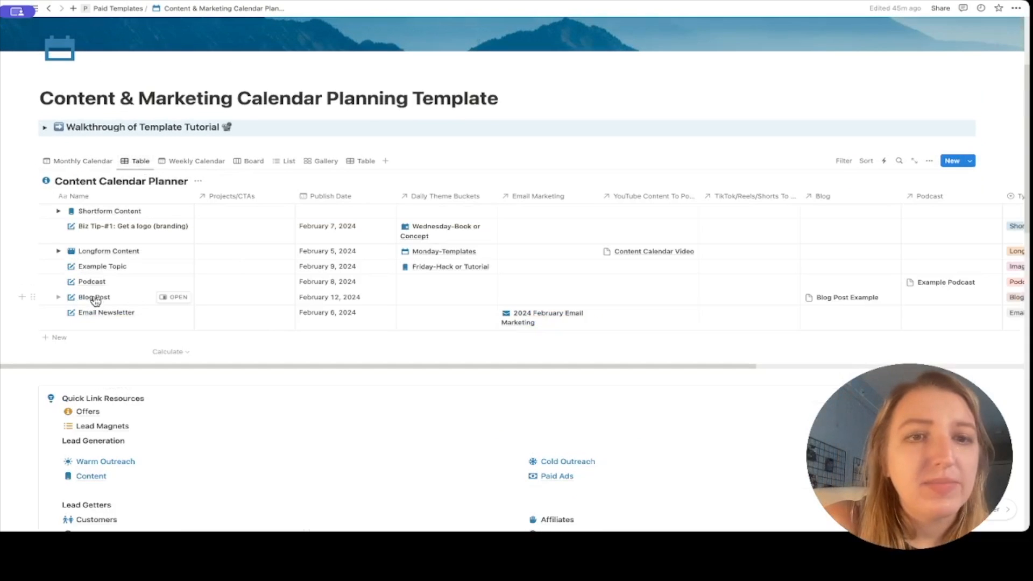
left_click(222, 300)
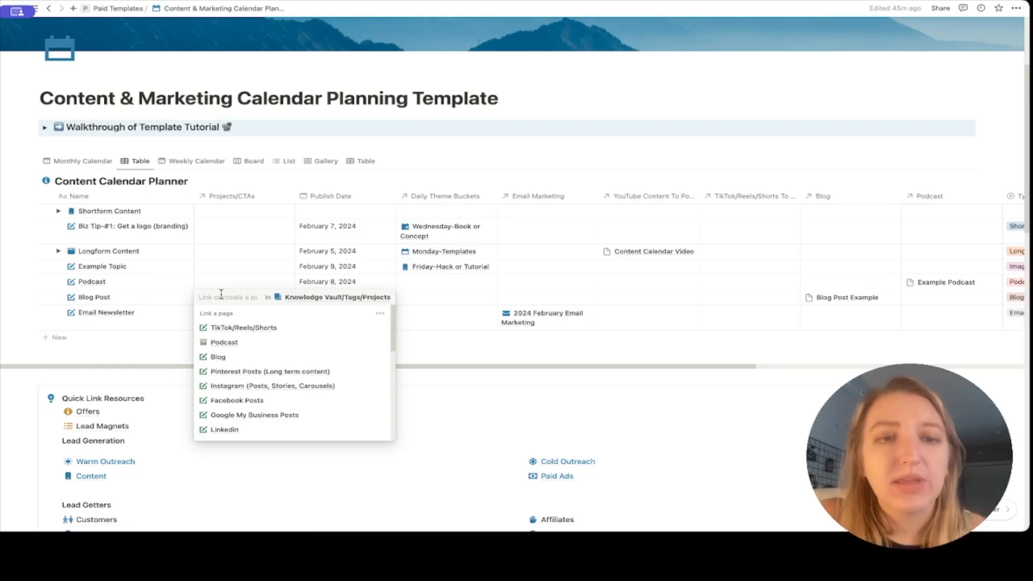
scroll(242, 358, "down", 10)
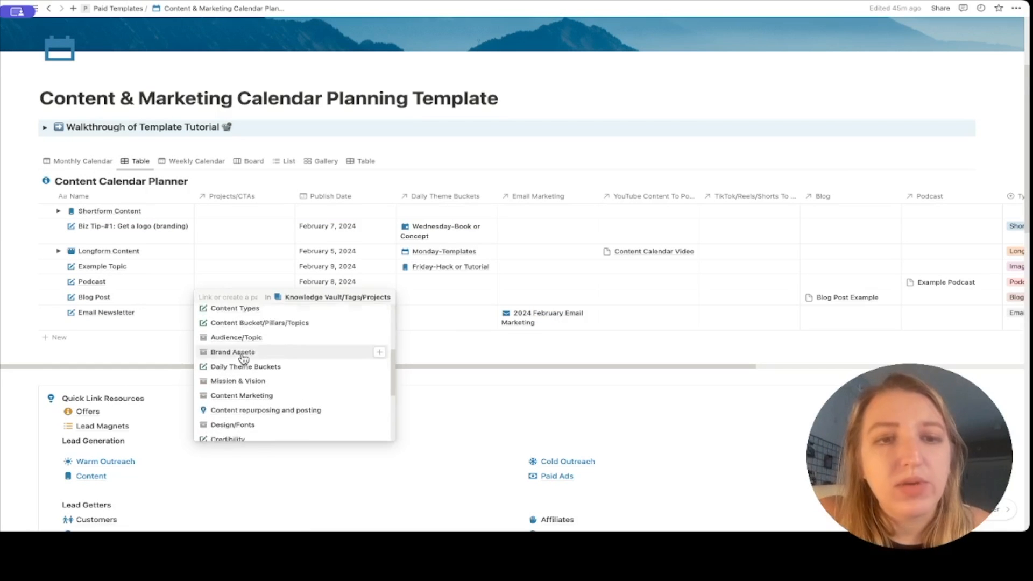
scroll(244, 360, "down", 10)
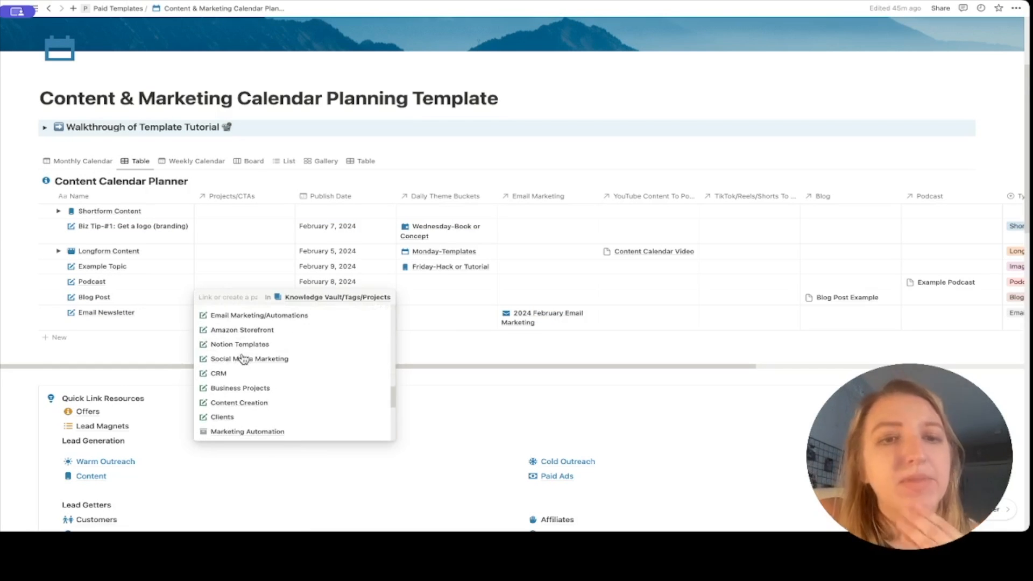
scroll(243, 359, "down", 5)
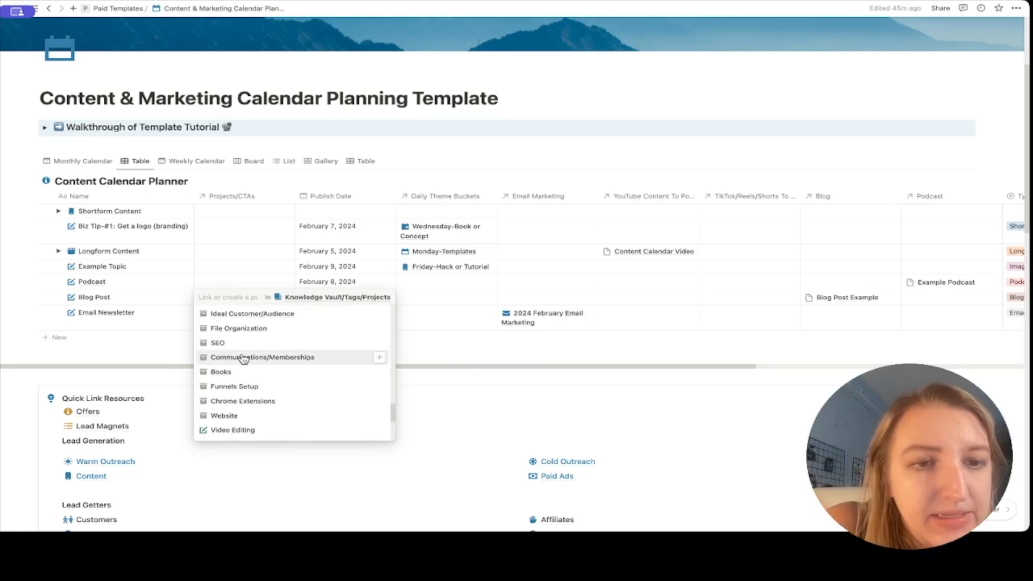
scroll(243, 360, "down", 3)
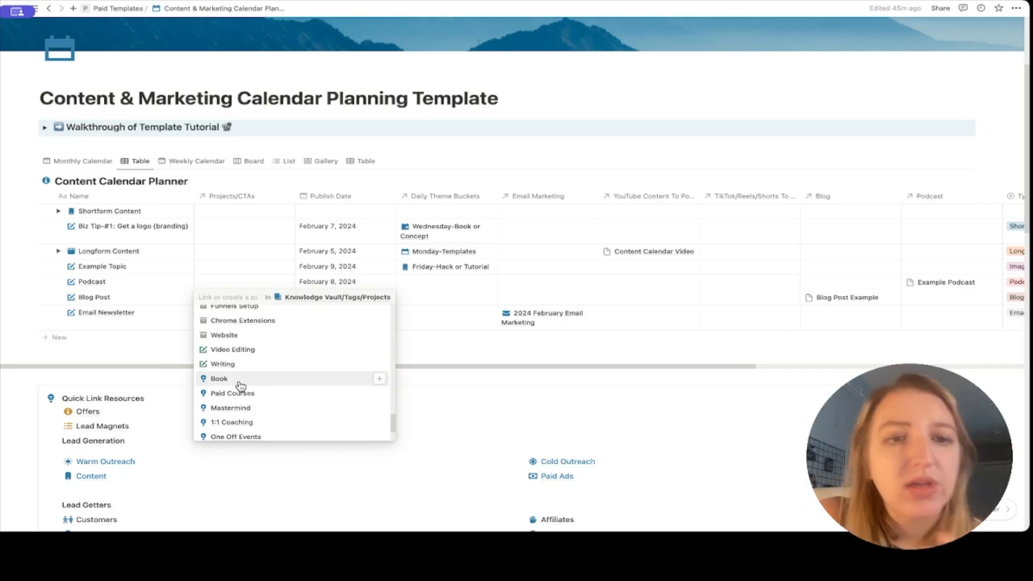
left_click(240, 379)
left_click(133, 279)
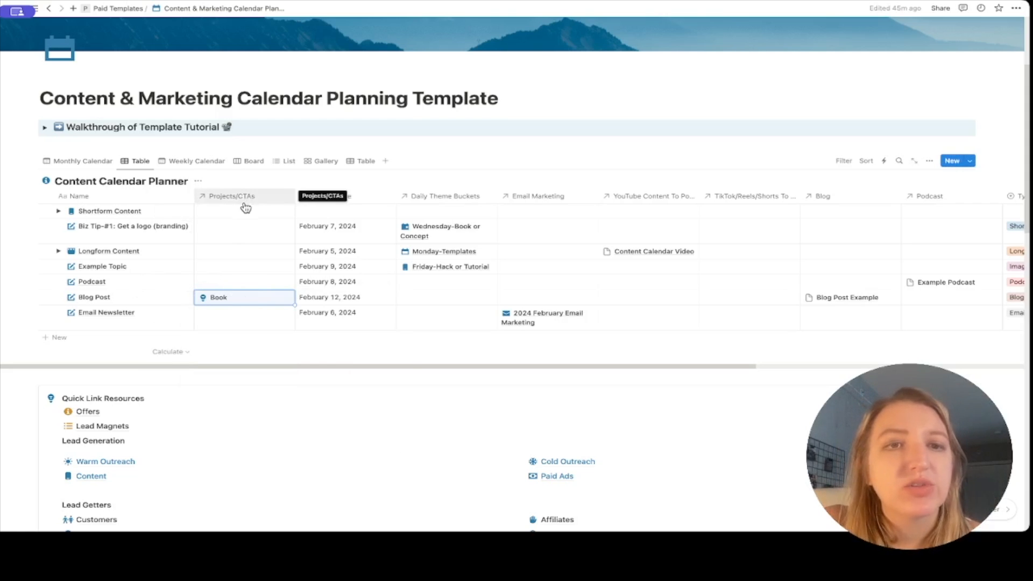
Check the Blog Post in the Monthly Calendar view, then return to the Table view.
left_click(83, 162)
scroll(219, 328, "down", 3)
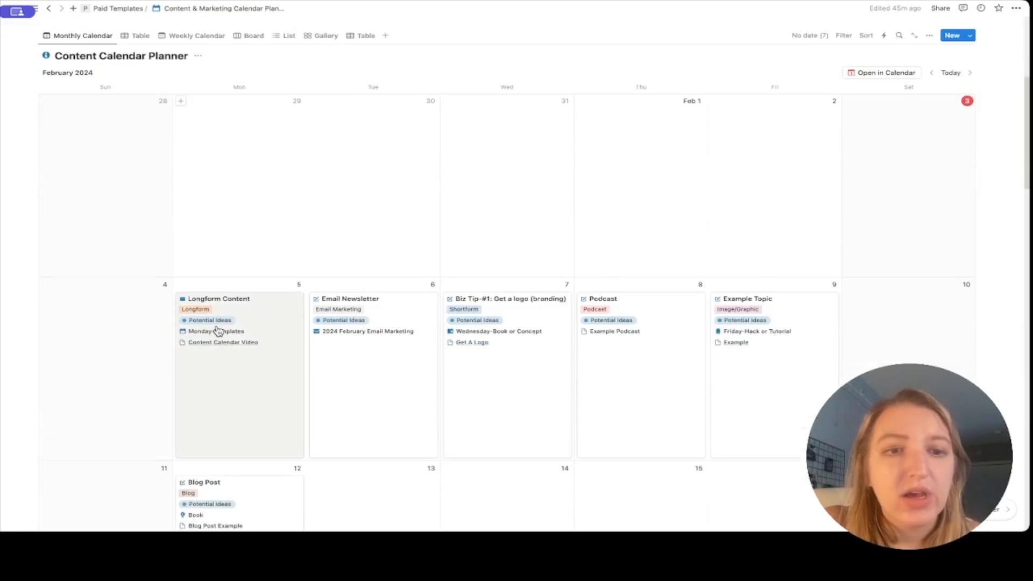
scroll(218, 330, "down", 3)
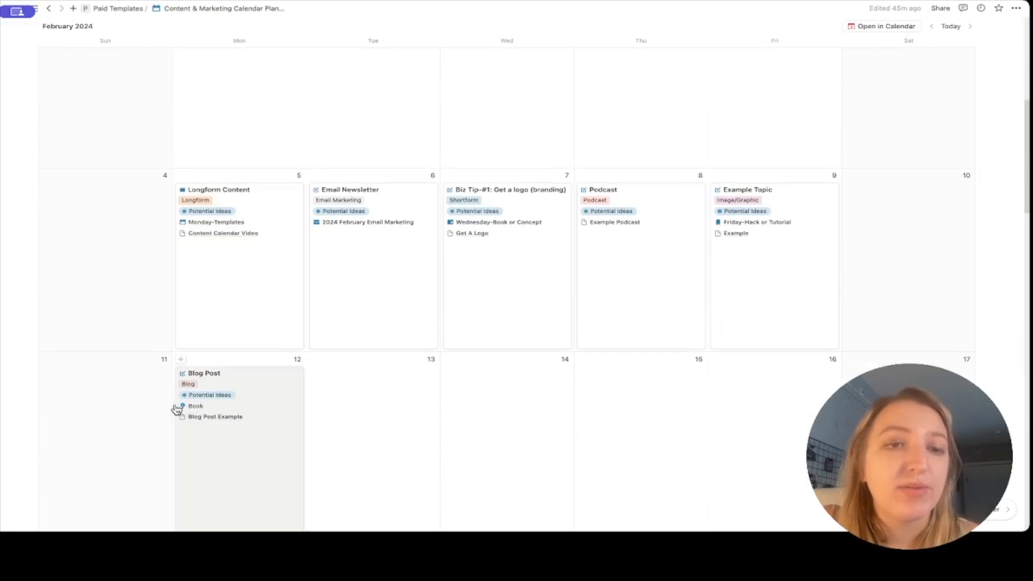
scroll(208, 408, "up", 5)
left_click(137, 130)
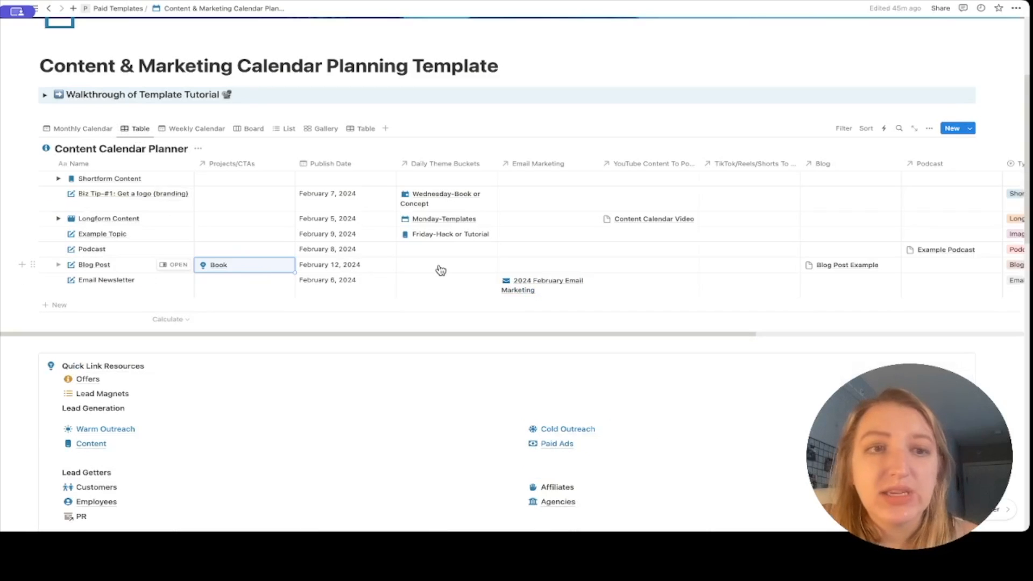
Set the Blog Post's Daily Theme Buckets to Monday-Templates.
left_click(441, 270)
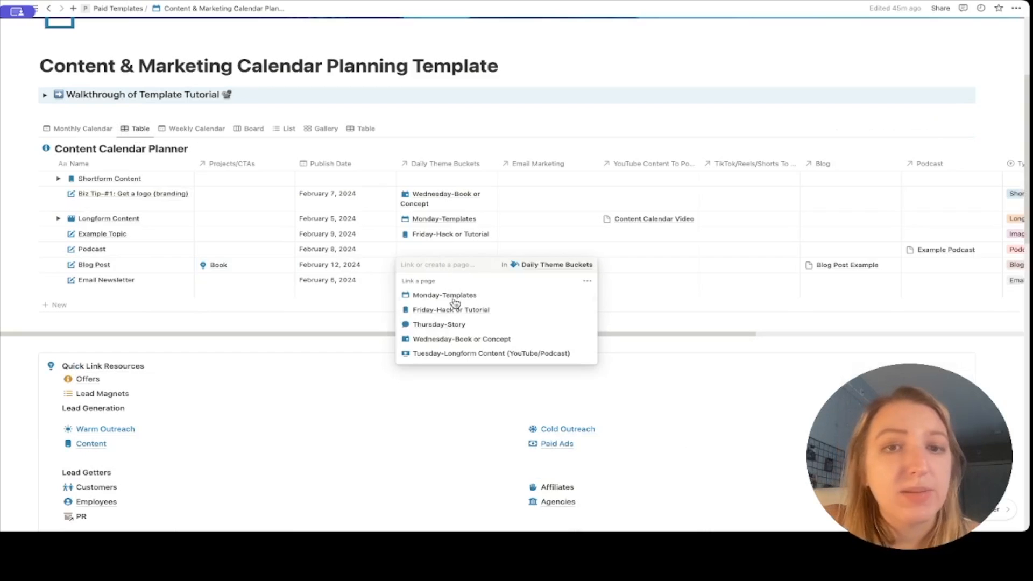
left_click(456, 296)
key("Escape")
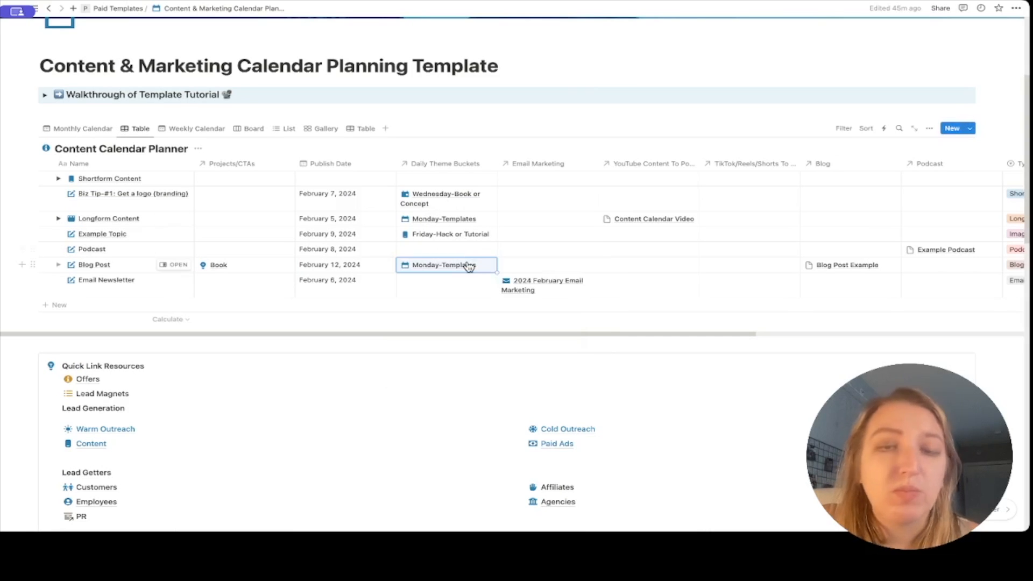
Preview the Blog Post Example page linked in the Blog Post's Blog cell.
scroll(469, 266, "right", 3)
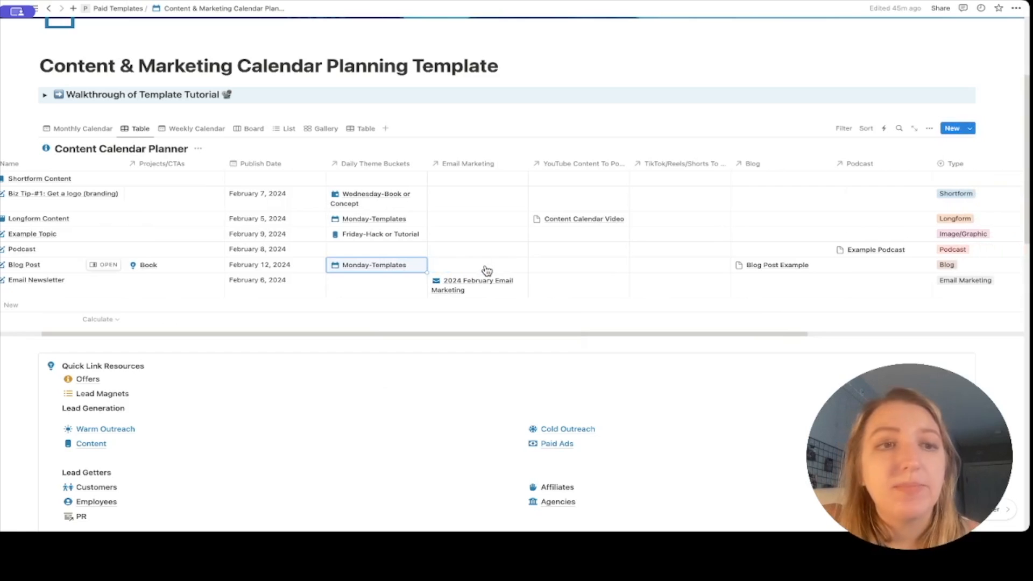
scroll(487, 270, "right", 1)
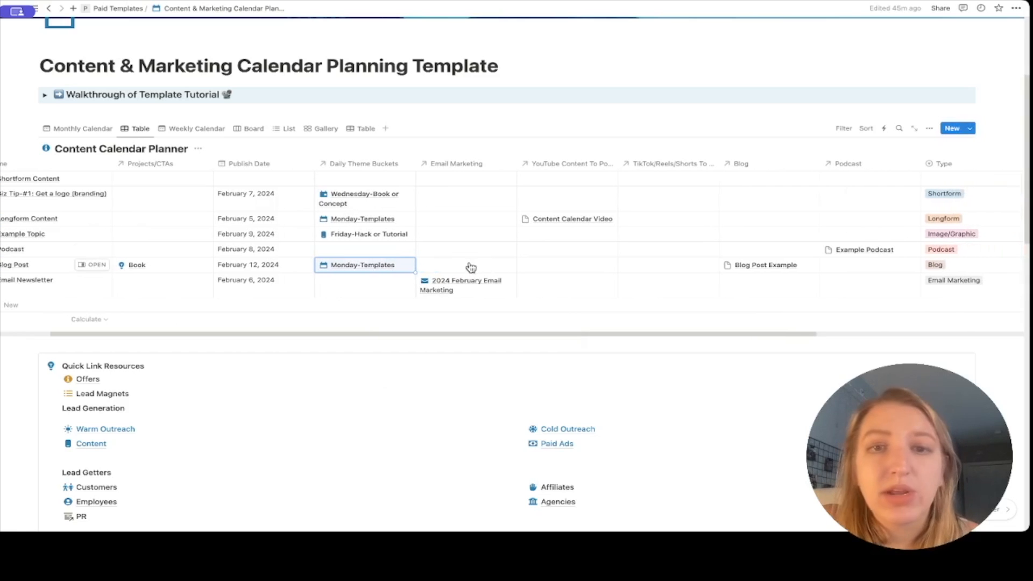
scroll(471, 268, "right", 10)
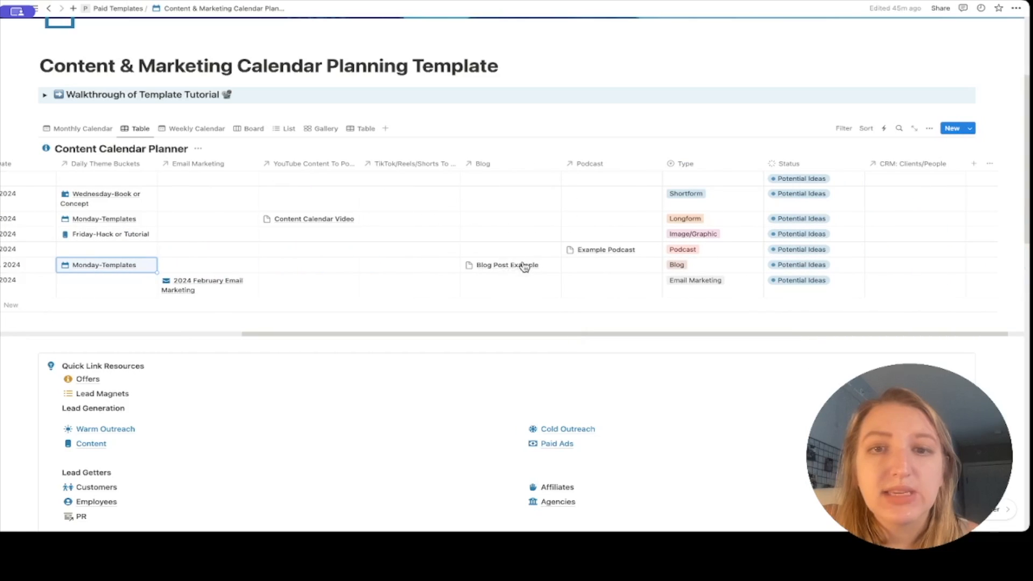
left_click(520, 270)
left_click(520, 270)
left_click(514, 298)
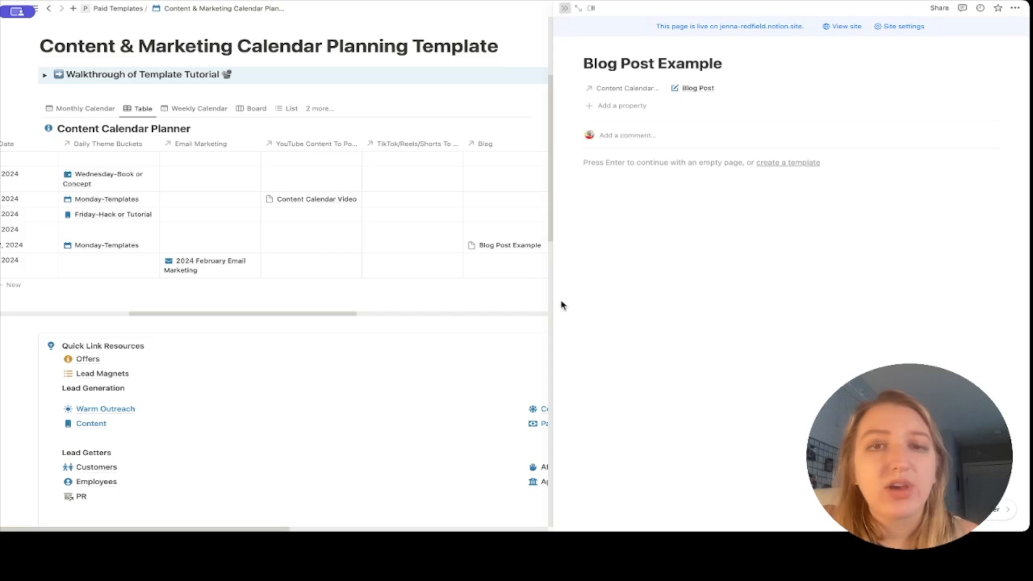
key("Escape")
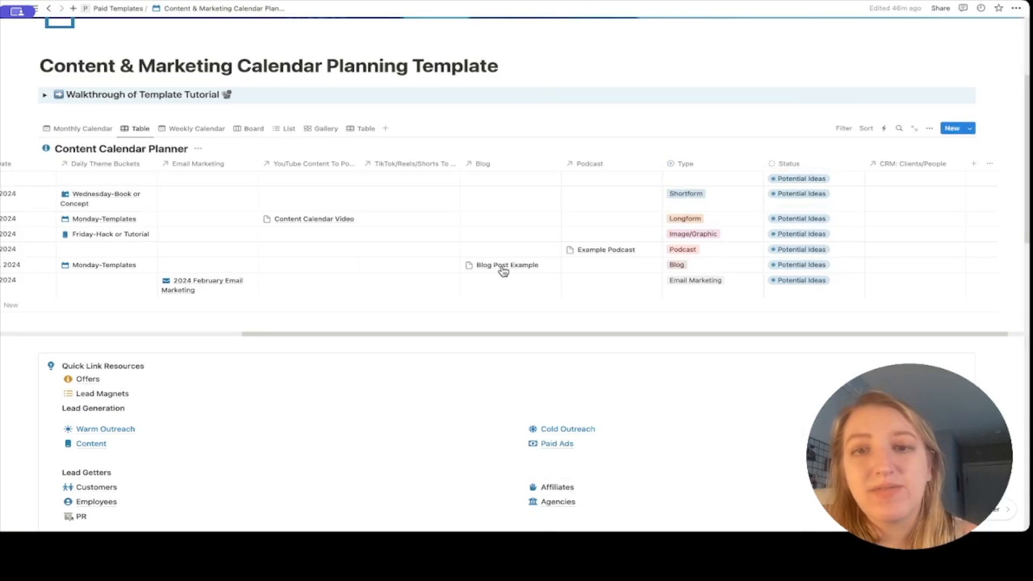
Switch the planner back to the February Monthly Calendar view.
scroll(511, 270, "left", 10)
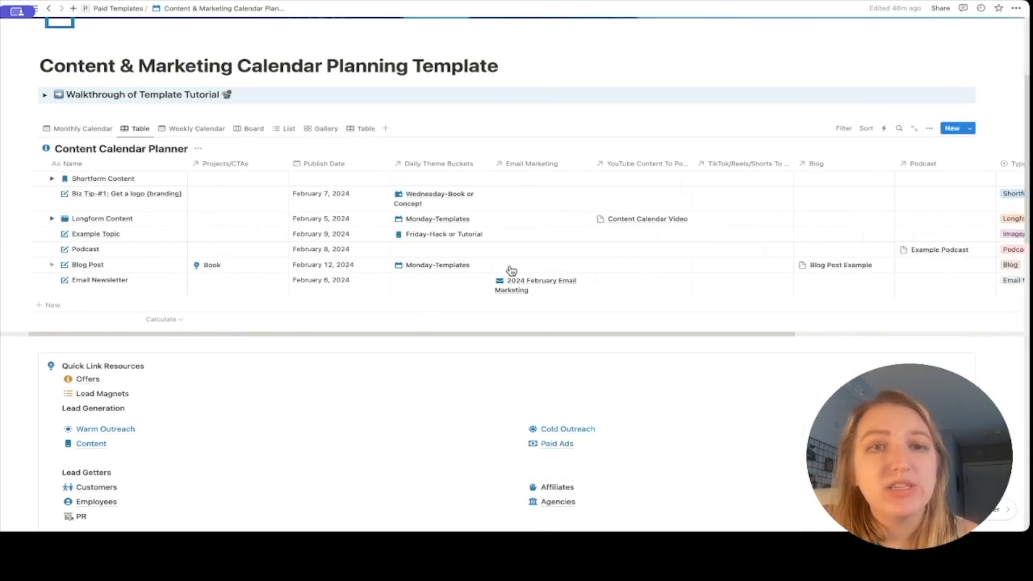
left_click(70, 129)
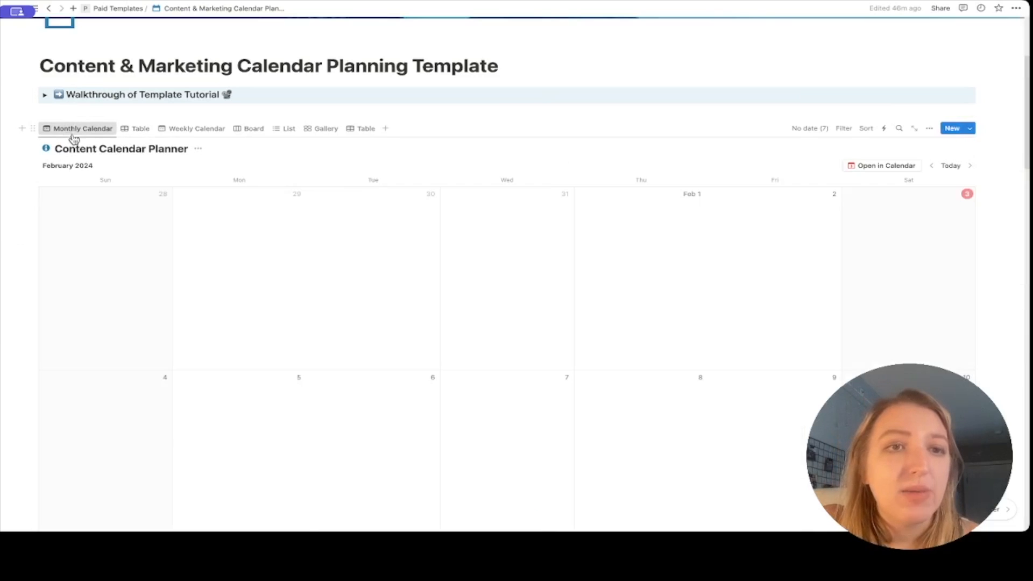
scroll(181, 270, "down", 7)
scroll(263, 247, "up", 3)
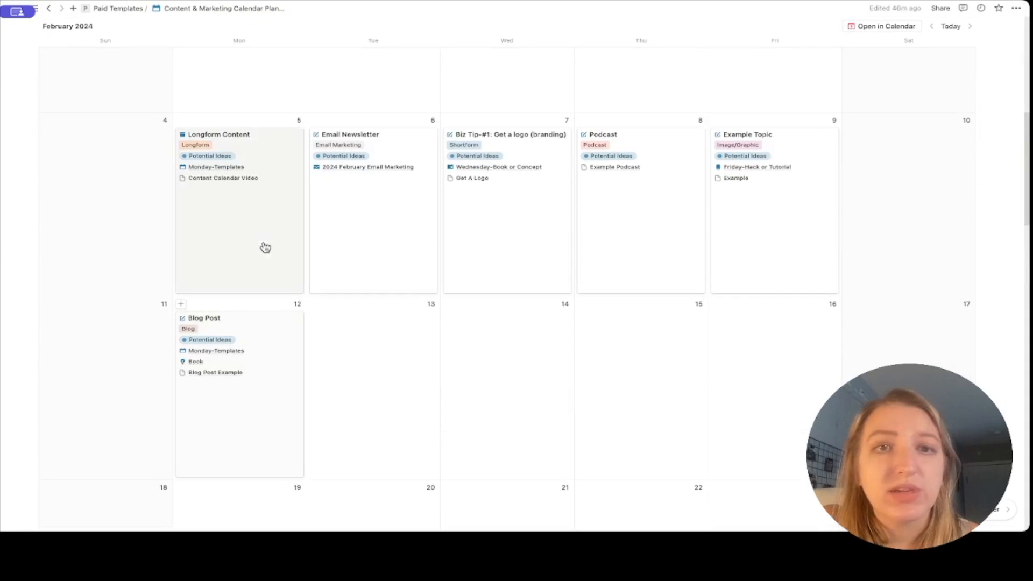
Link 1:1 Coaching to the February 8 Podcast's Projects/CTAs, found by searching 'coach'.
left_click(651, 231)
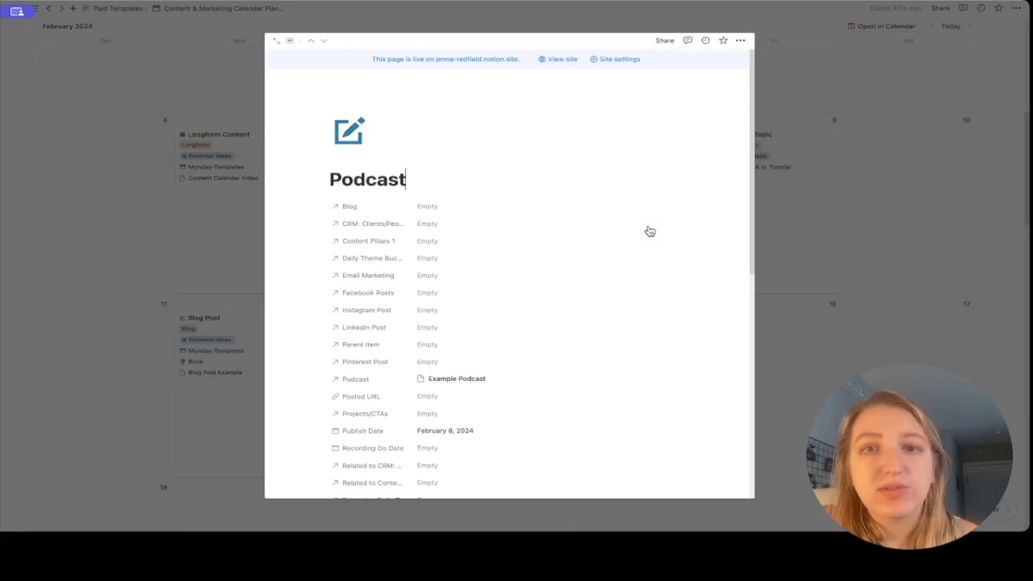
scroll(445, 327, "down", 3)
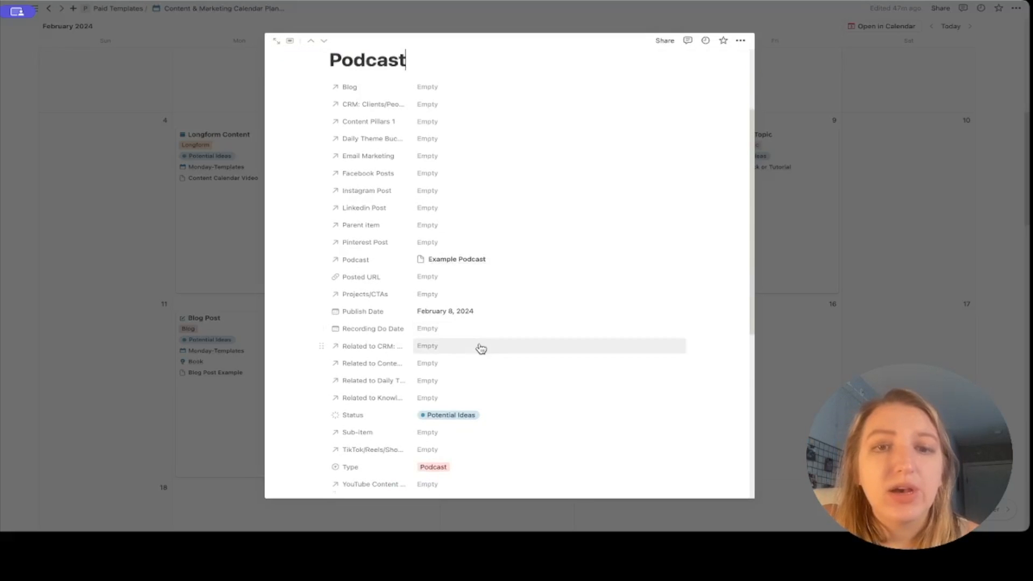
scroll(469, 349, "down", 2)
scroll(447, 383, "up", 3)
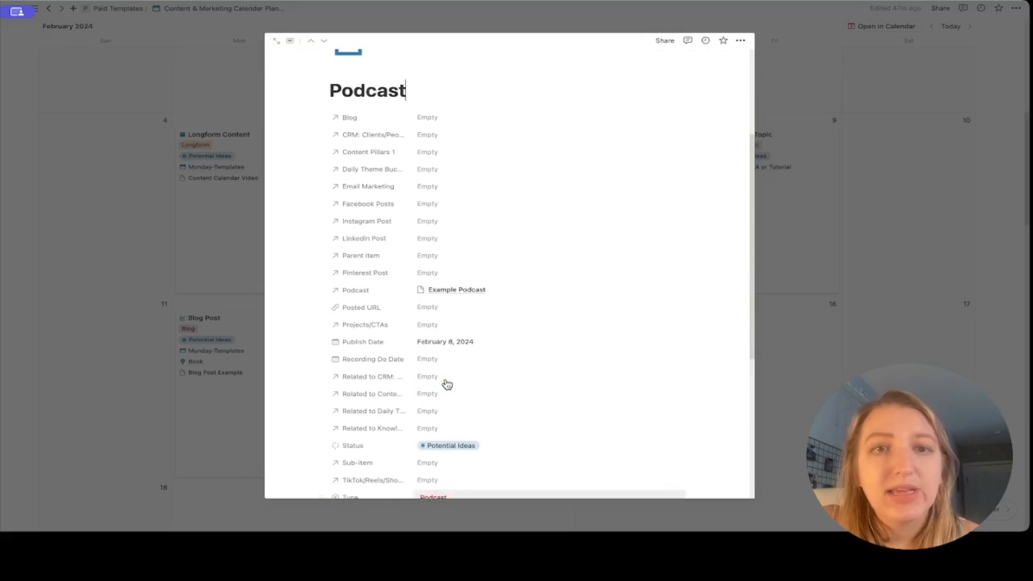
left_click(460, 325)
type("coach")
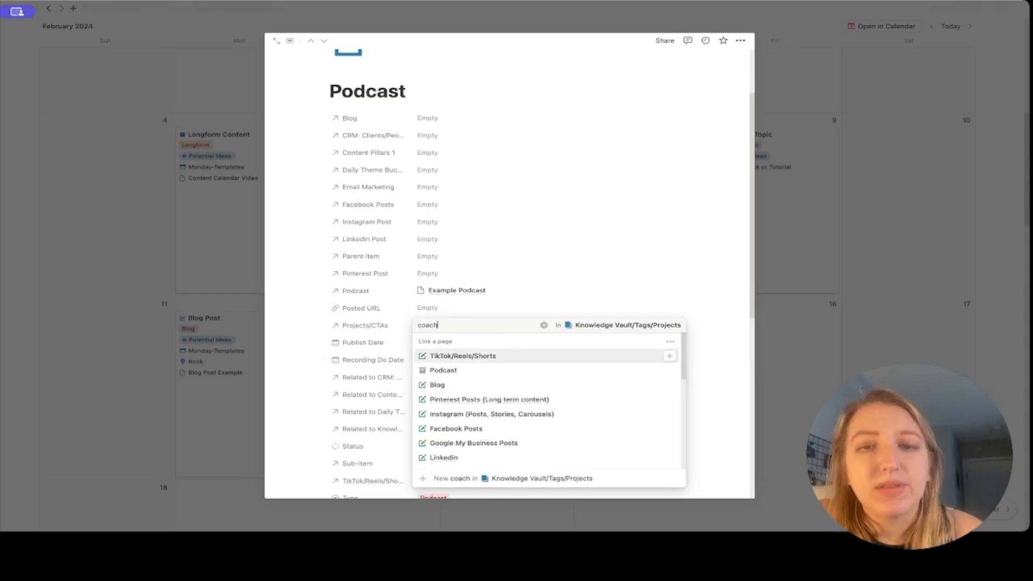
left_click(472, 357)
left_click(293, 321)
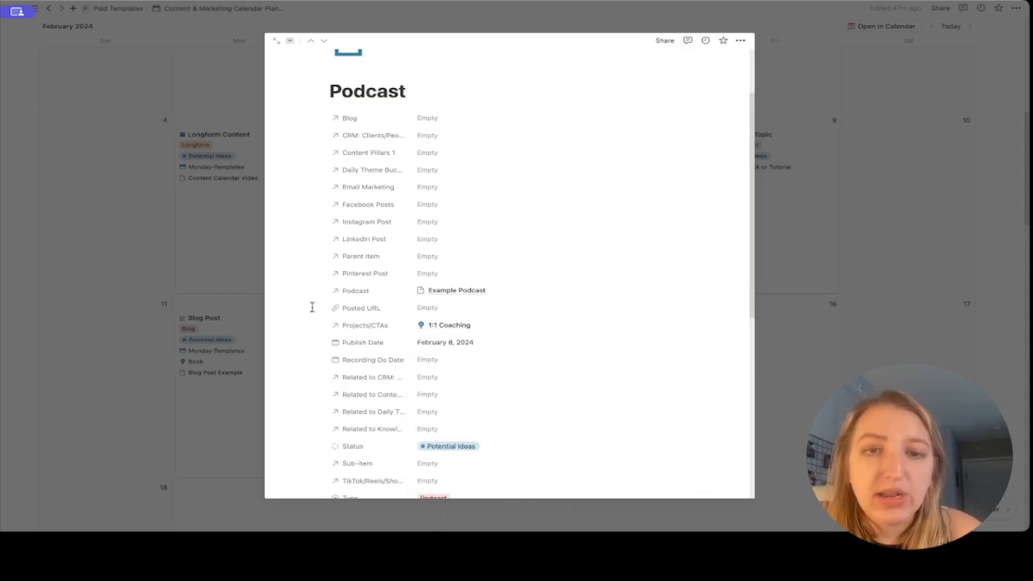
key("Escape")
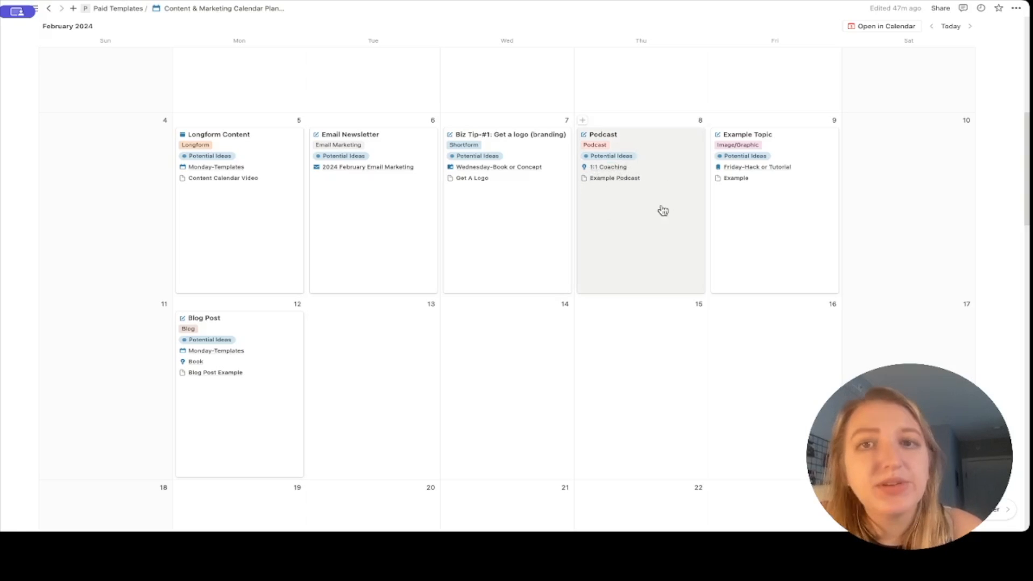
Reopen the Podcast entry and preview its linked Example Podcast page.
left_click(623, 223)
scroll(386, 277, "down", 10)
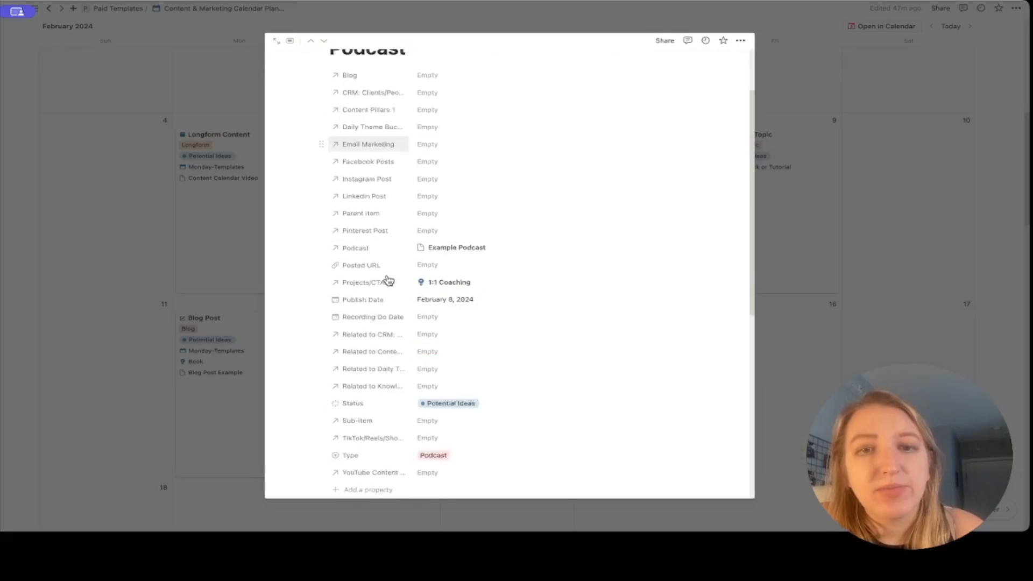
left_click(478, 184)
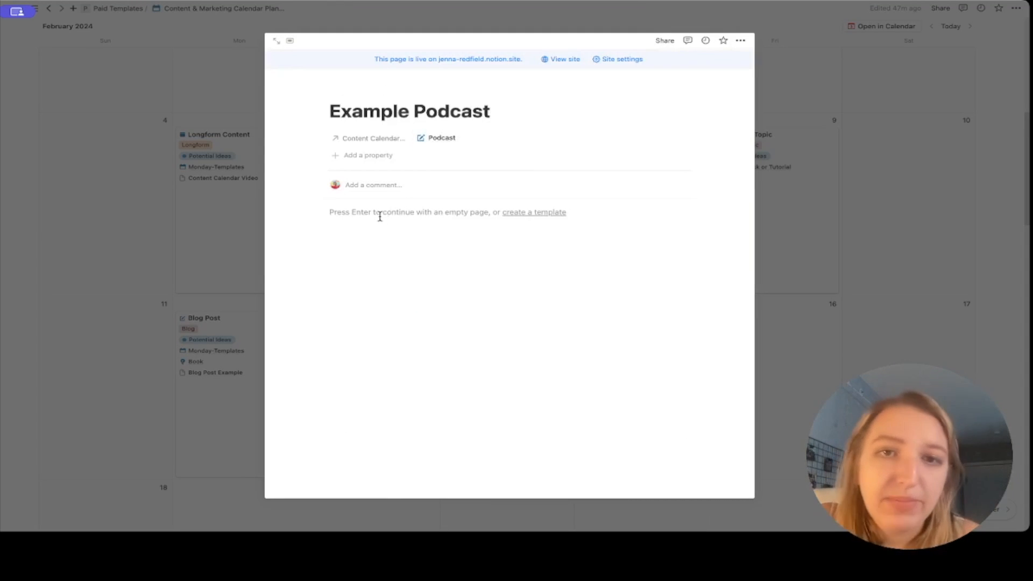
left_click(208, 198)
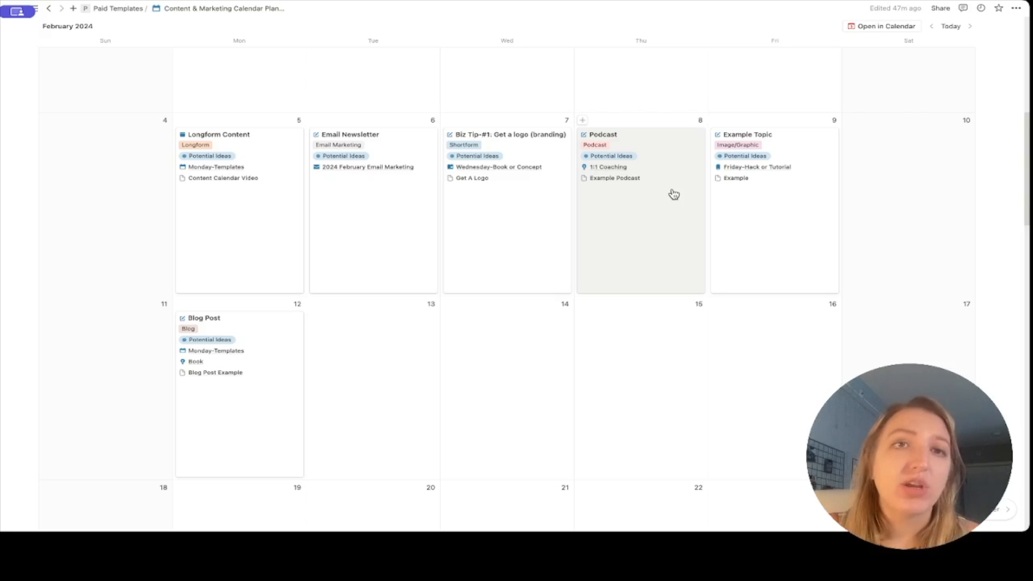
scroll(674, 195, "up", 5)
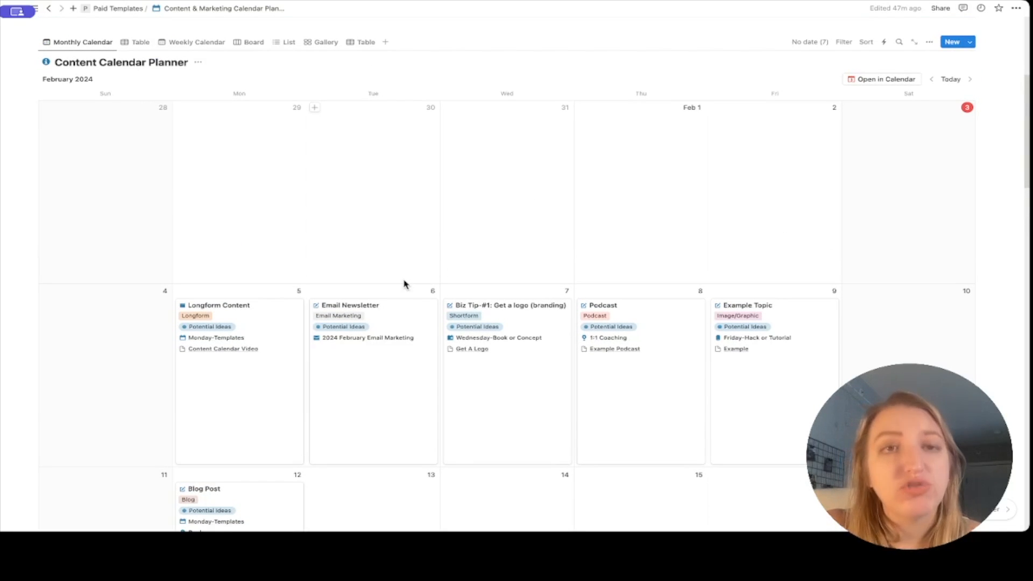
In the Table view, link a client contact in the Podcast row's CRM: Clients/People.
left_click(140, 42)
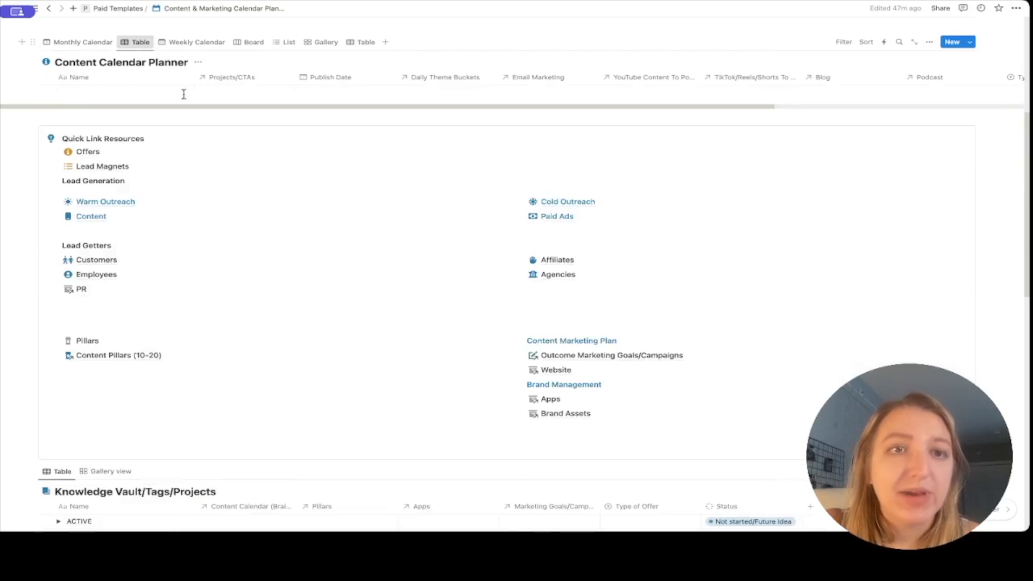
scroll(443, 172, "right", 3)
scroll(443, 171, "right", 3)
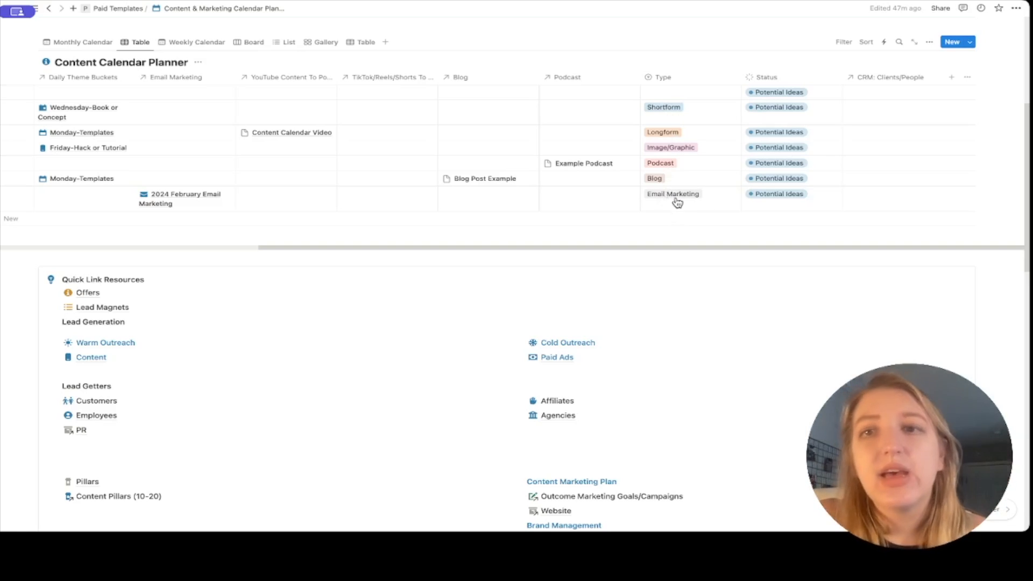
left_click(890, 182)
key("Escape")
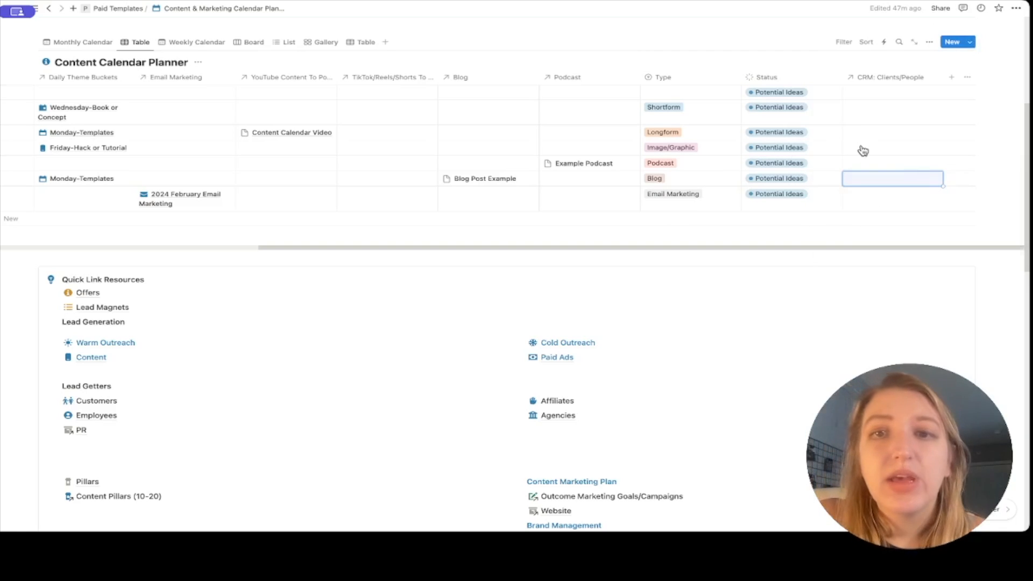
left_click(873, 163)
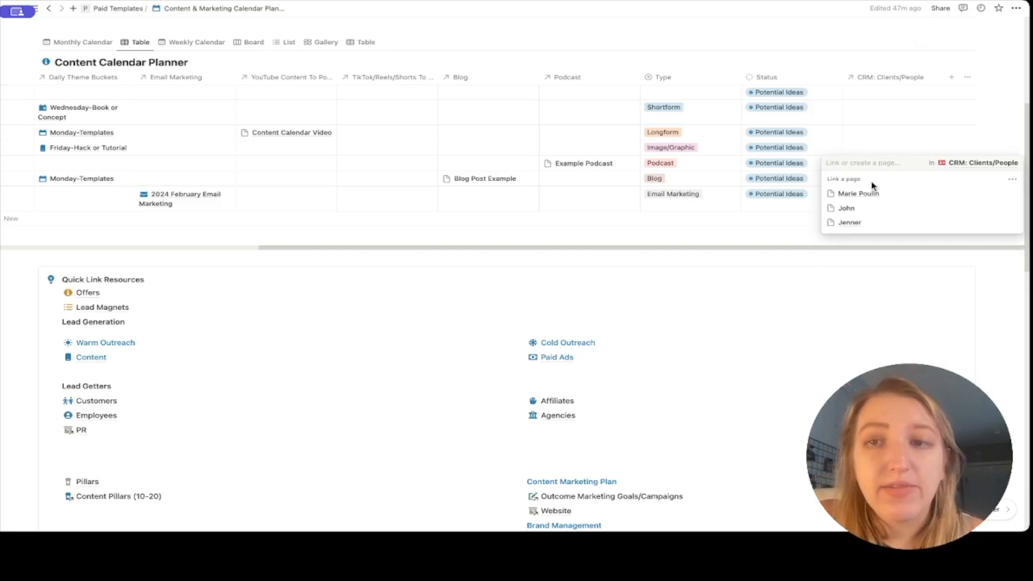
left_click(864, 194)
left_click(812, 126)
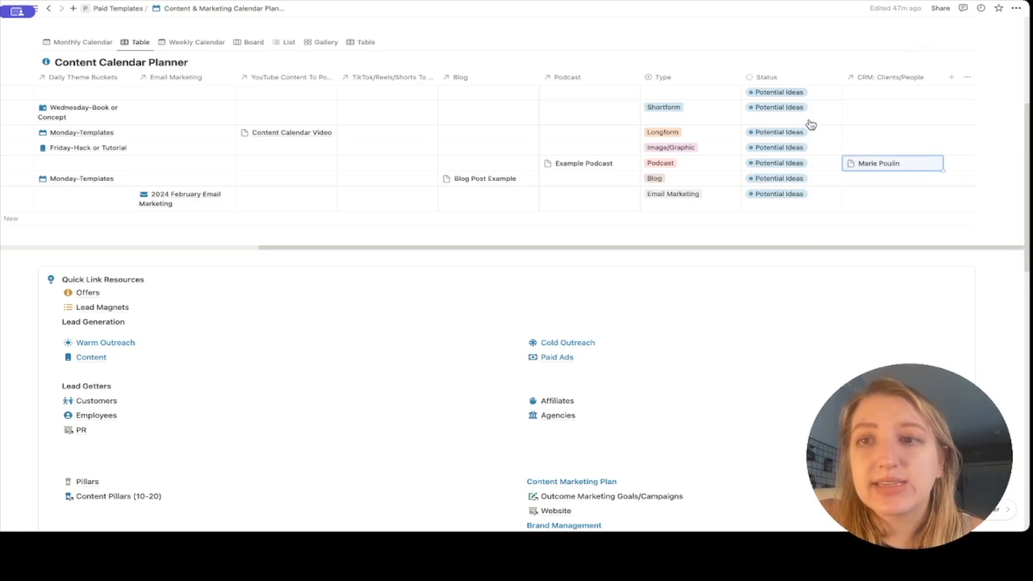
Return to the Monthly Calendar and open the Podcast entry's page.
left_click(70, 42)
scroll(524, 271, "down", 2)
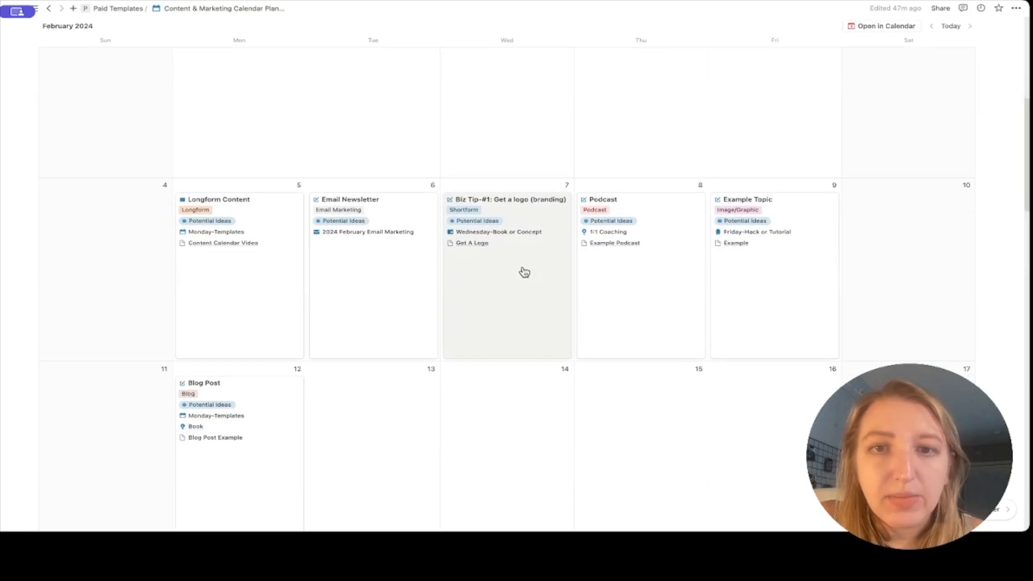
left_click(624, 274)
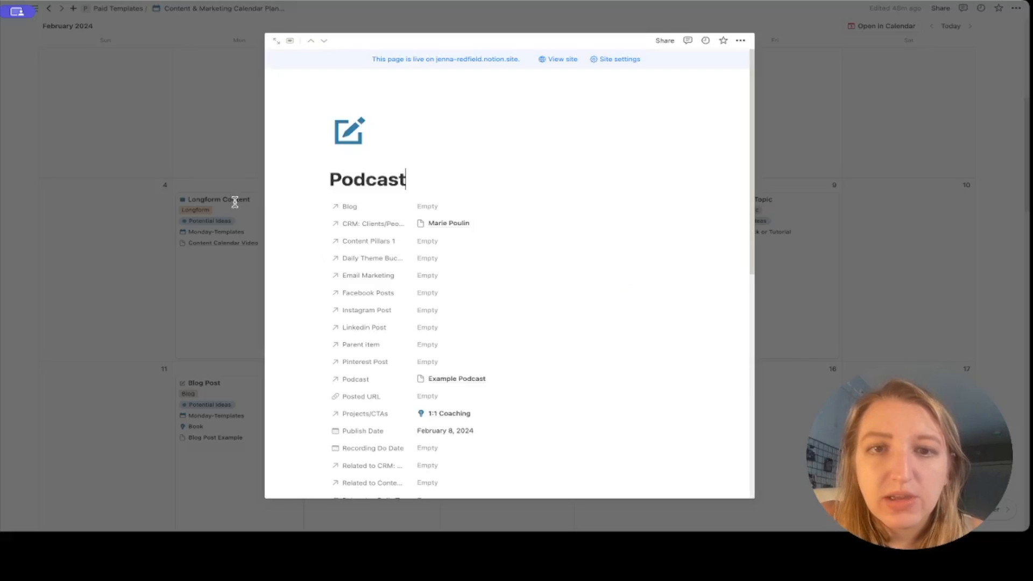
Unhide CRM: Clients/People in the calendar view's card properties, then reopen the Podcast page.
left_click(757, 242)
scroll(847, 223, "up", 3)
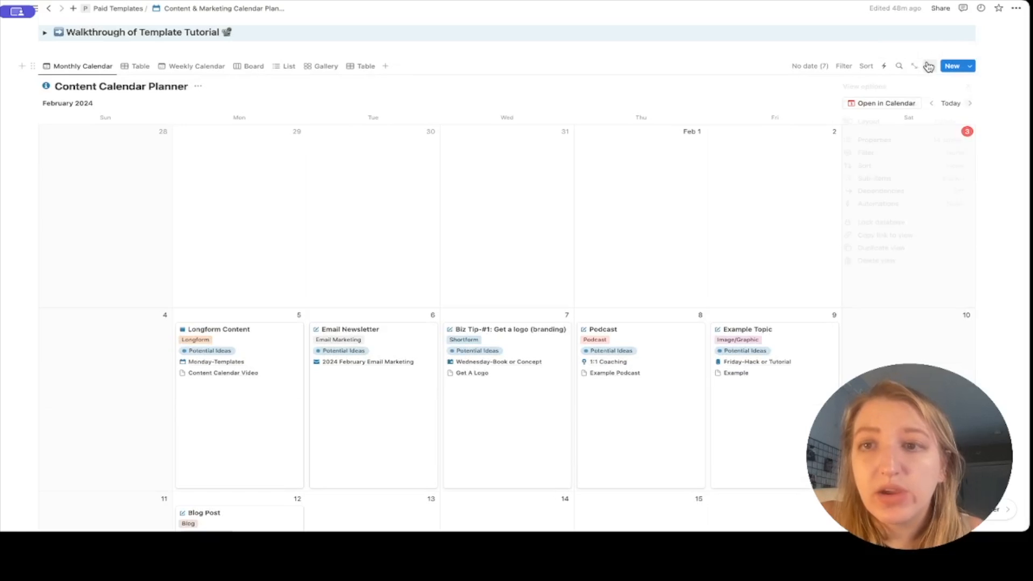
left_click(930, 66)
left_click(918, 140)
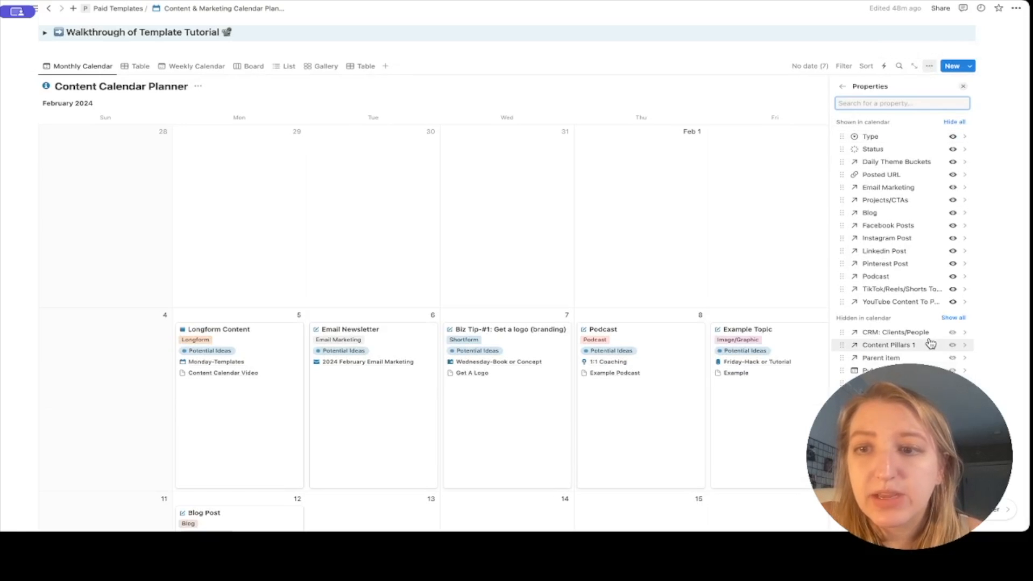
left_click(951, 337)
left_click(722, 261)
scroll(722, 260, "down", 3)
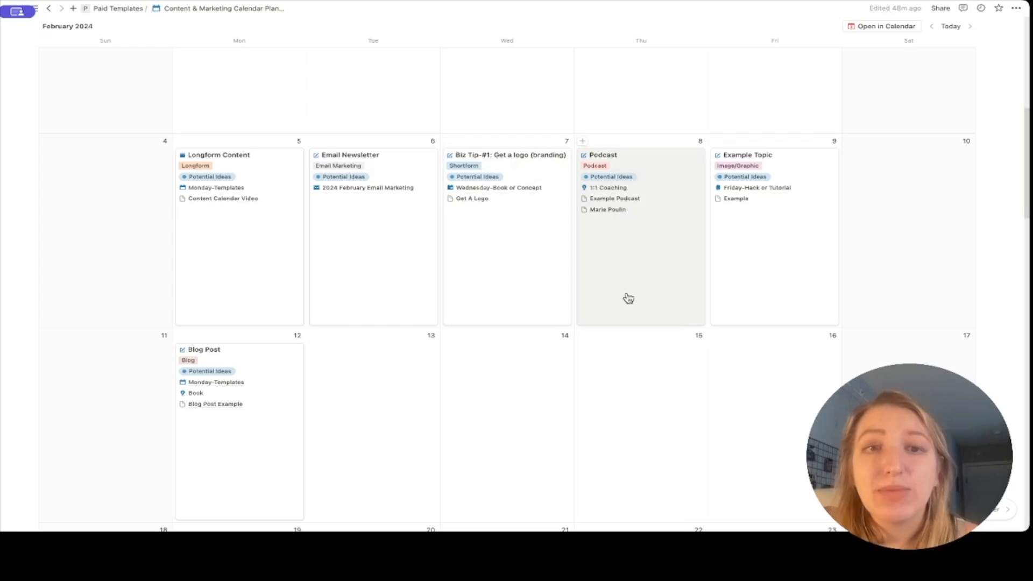
left_click(628, 197)
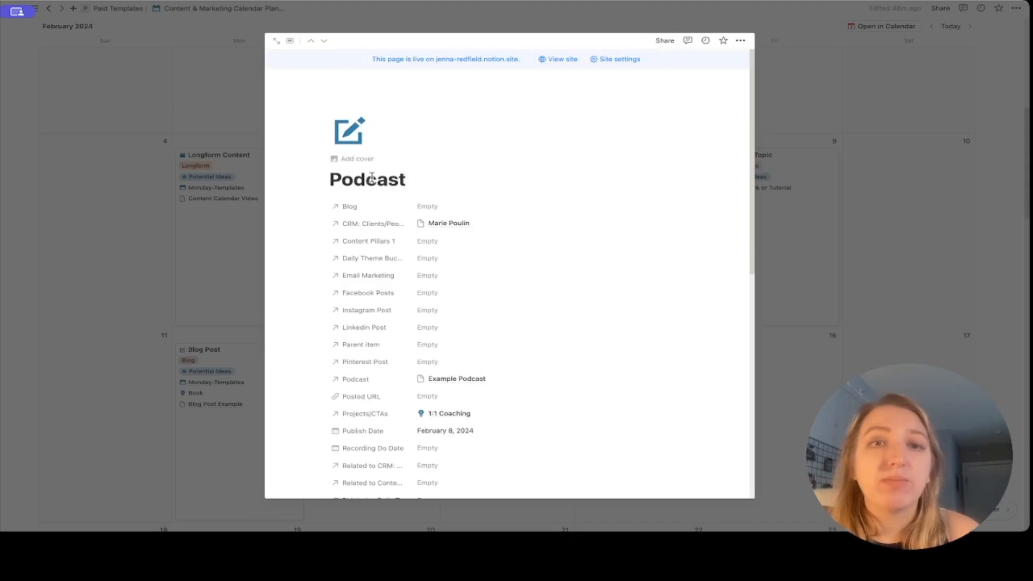
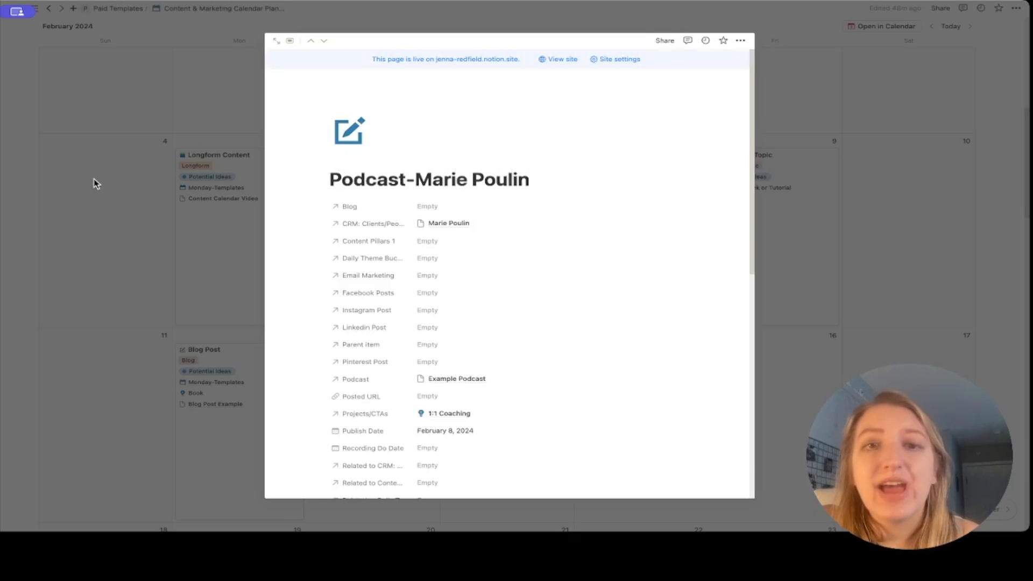
Append the client's name to the Podcast title; retitle Email Newsletter to 'Email-Feb 3rd Newsletter'.
left_click(95, 184)
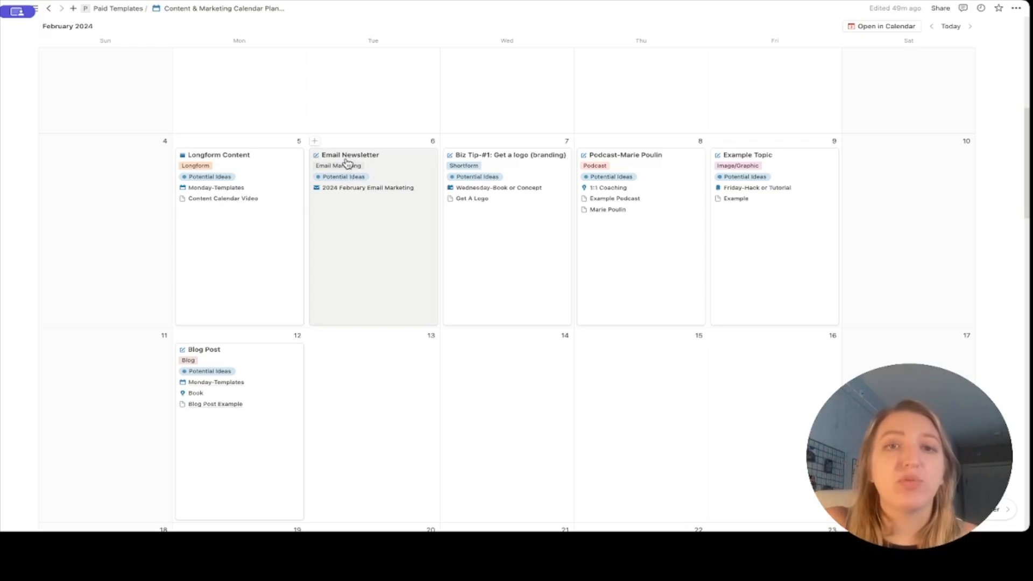
left_click(361, 274)
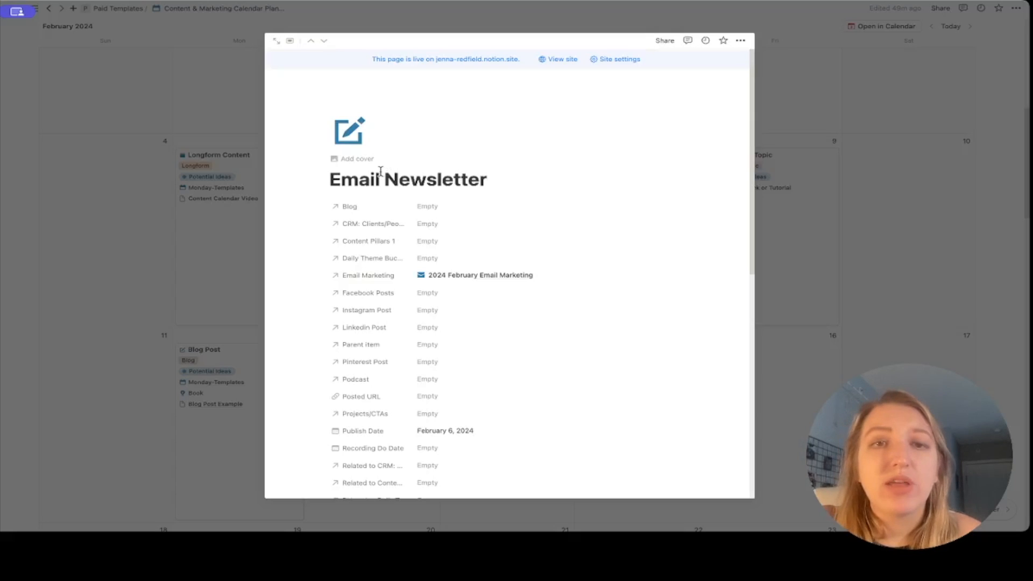
left_click_drag(381, 178, 617, 199)
type("-")
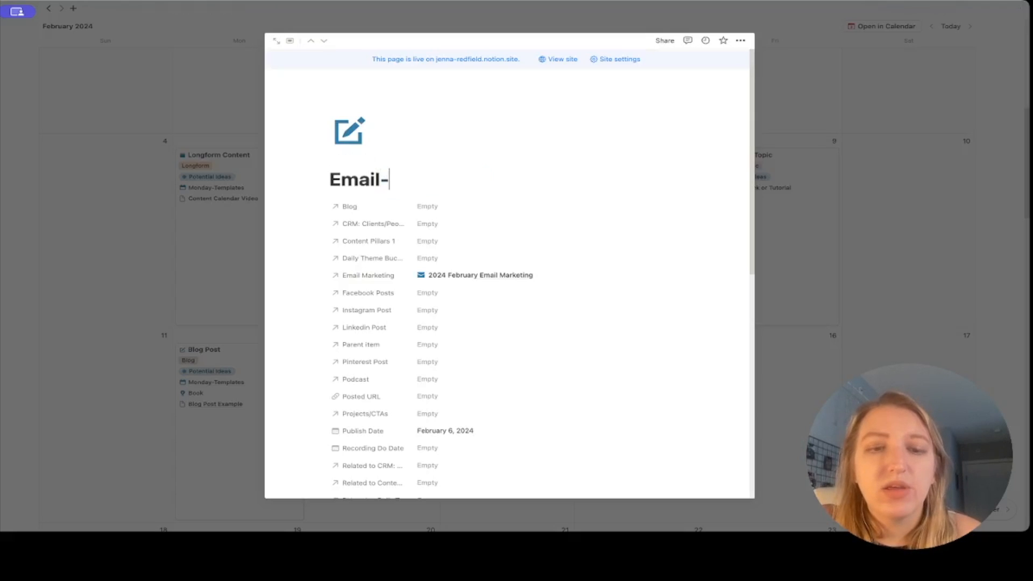
type("Feb 3rd Newsletter")
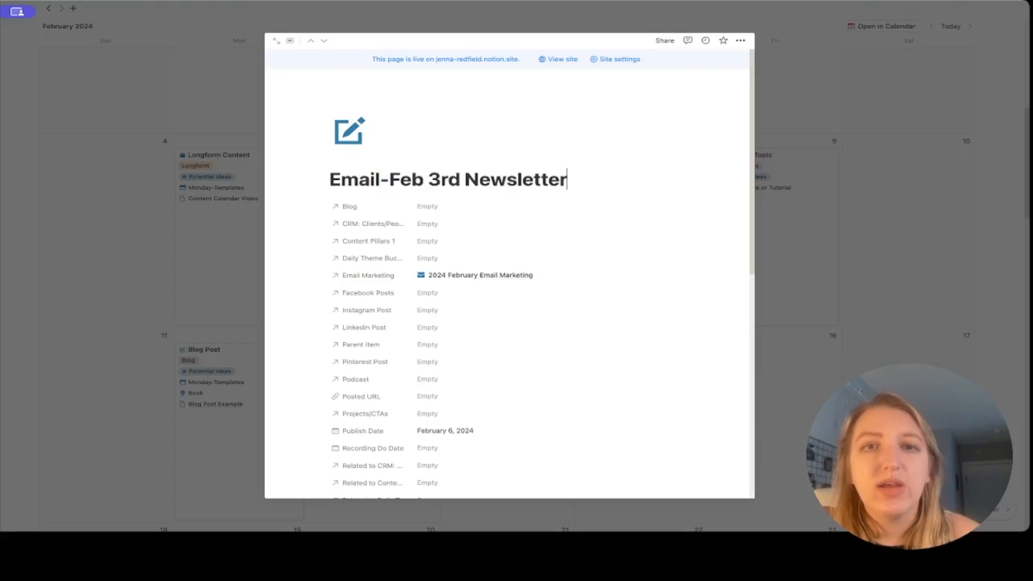
left_click(244, 246)
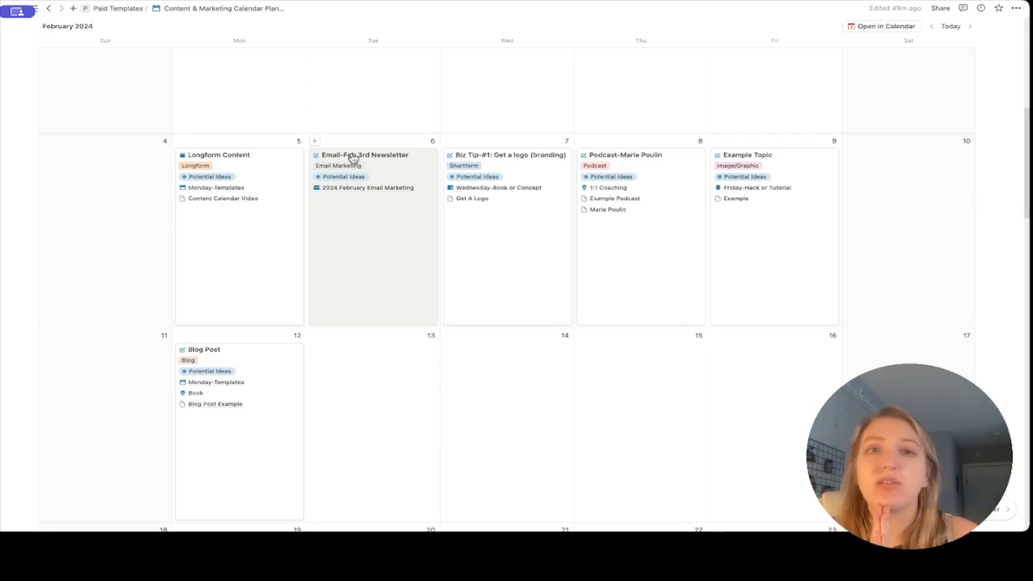
Scroll the page and open the Customers page from the resource links.
scroll(352, 157, "up", 4)
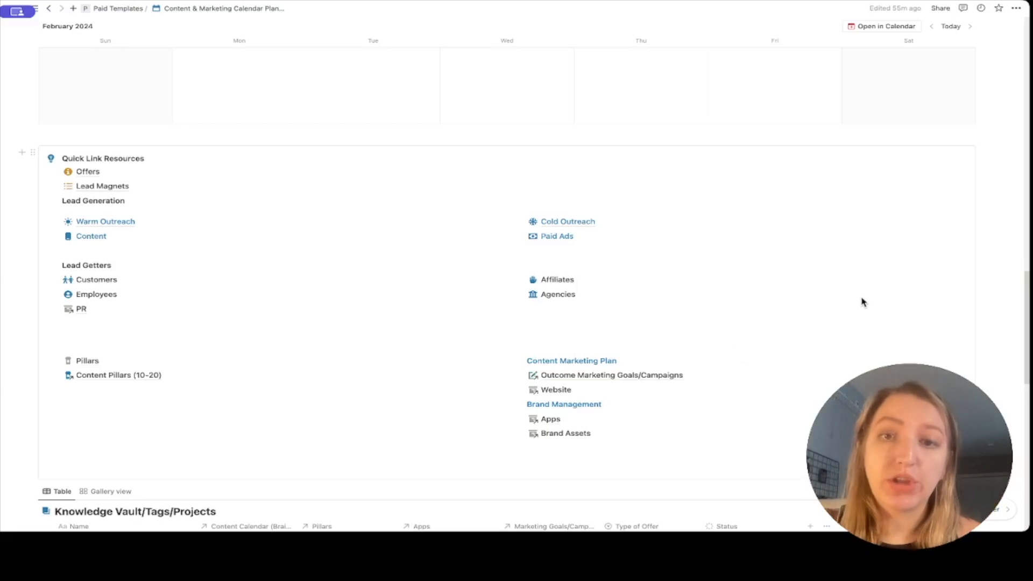
left_click(93, 280)
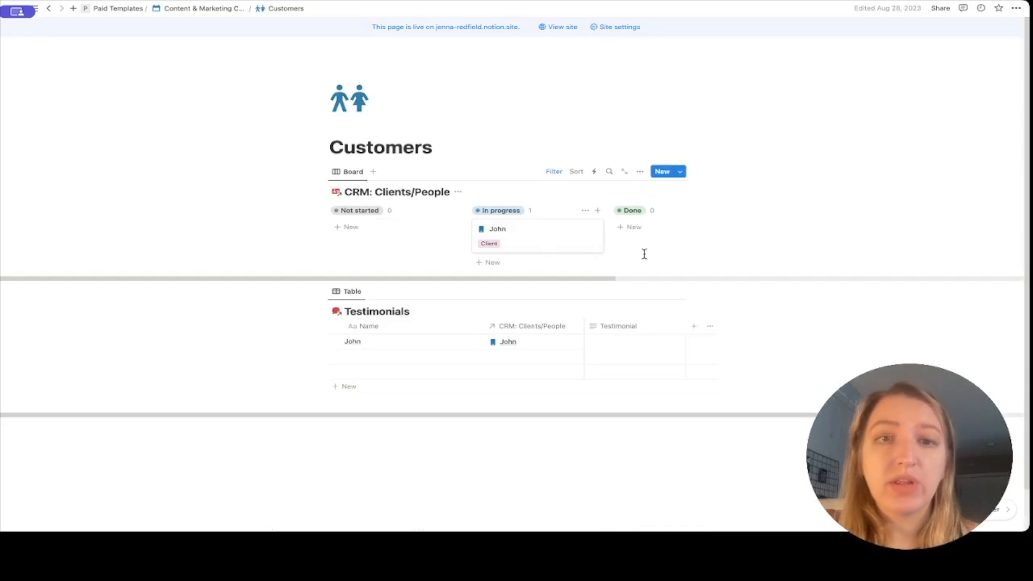
Add a Not started card on the Customers board named with the new client's name.
left_click(353, 228)
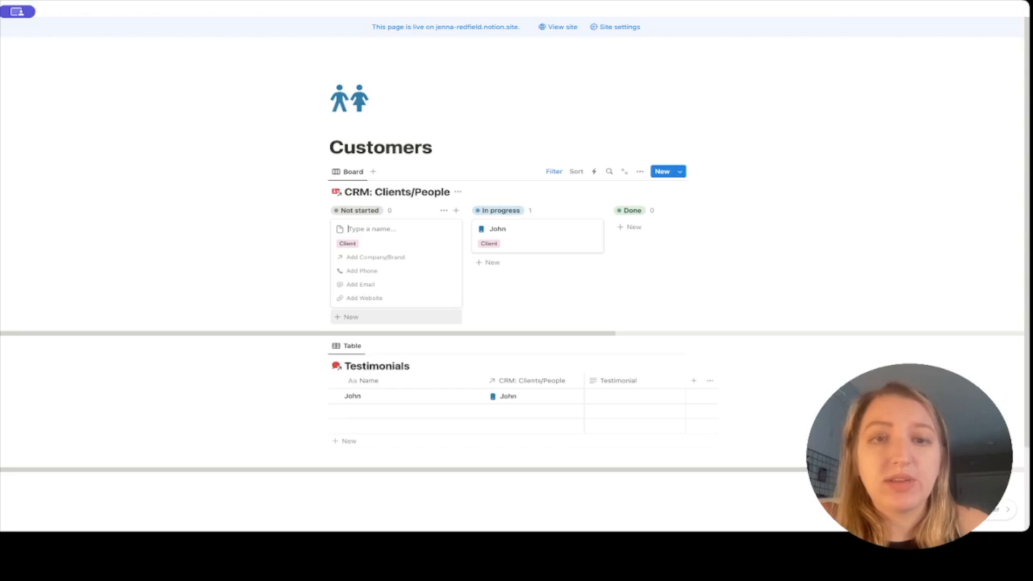
type("Jane")
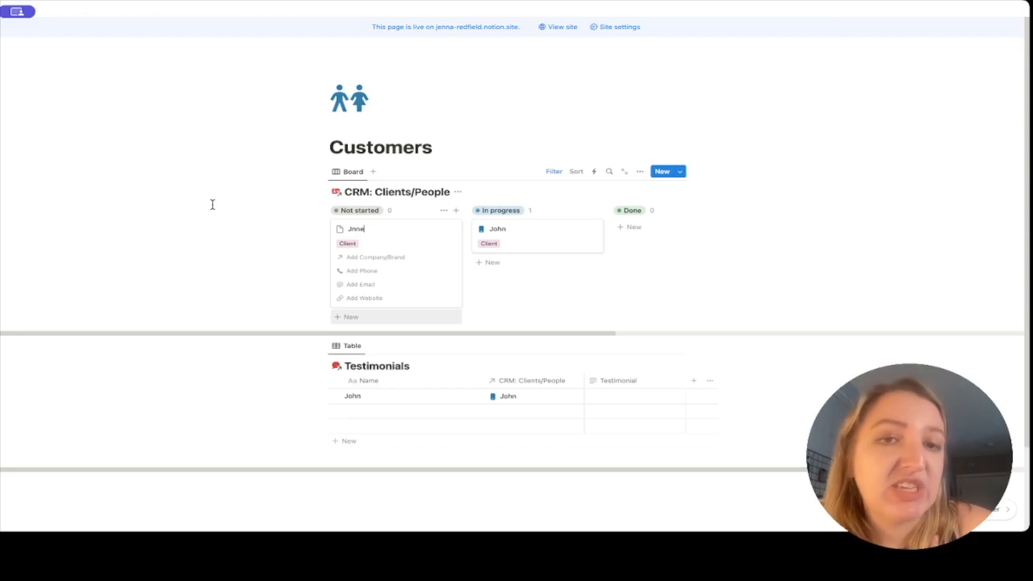
type("ifer")
left_click_drag(352, 230, 410, 230)
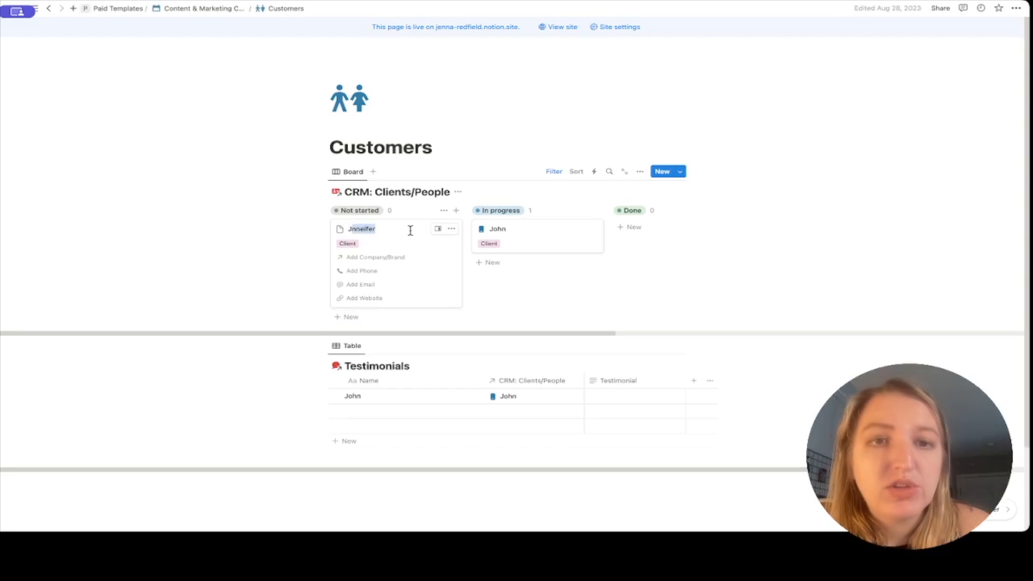
type("ennifer")
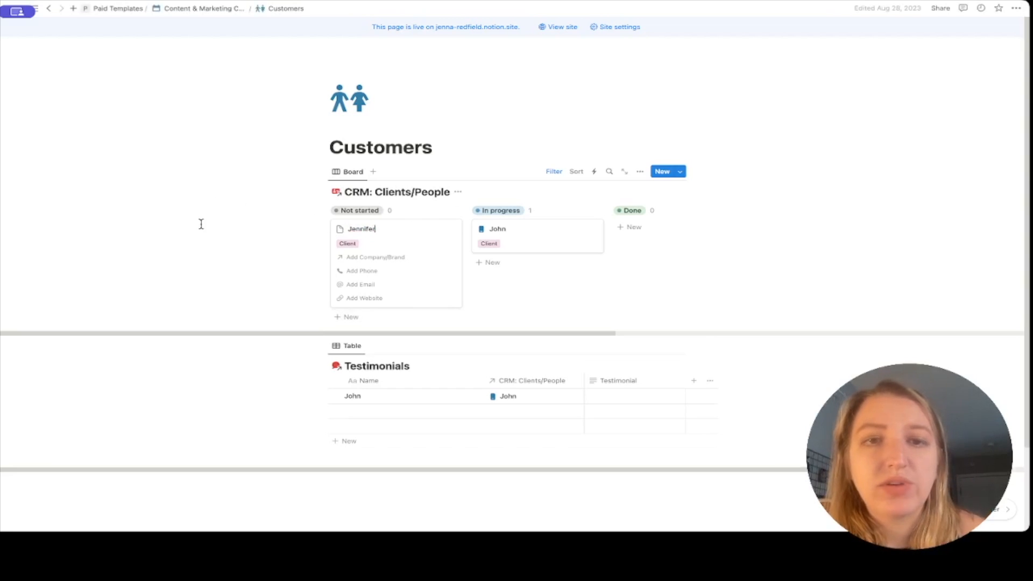
key("Return")
Apply the X Example-Social Media Management template to the client's page and open it full-page.
left_click(399, 232)
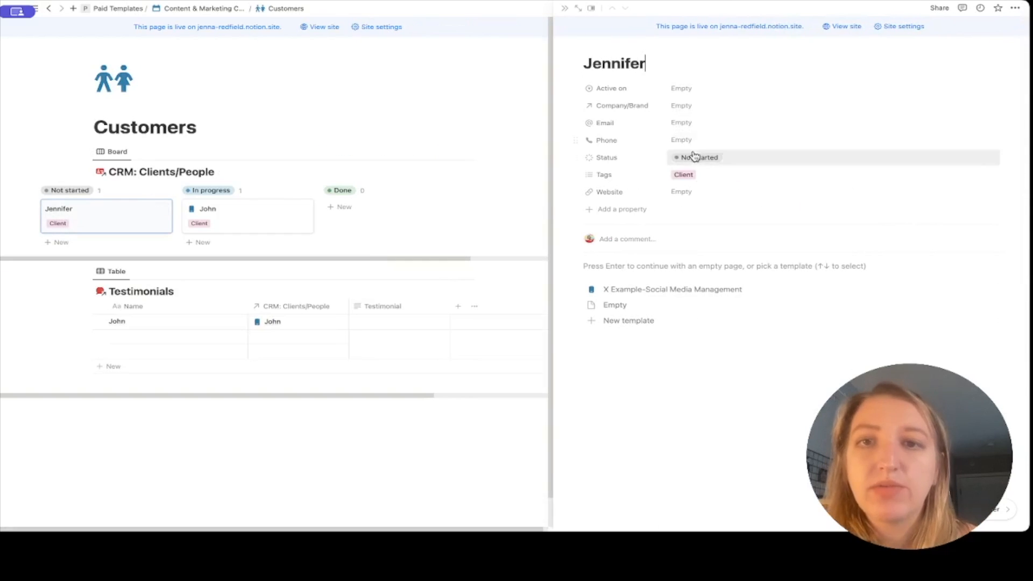
left_click(682, 293)
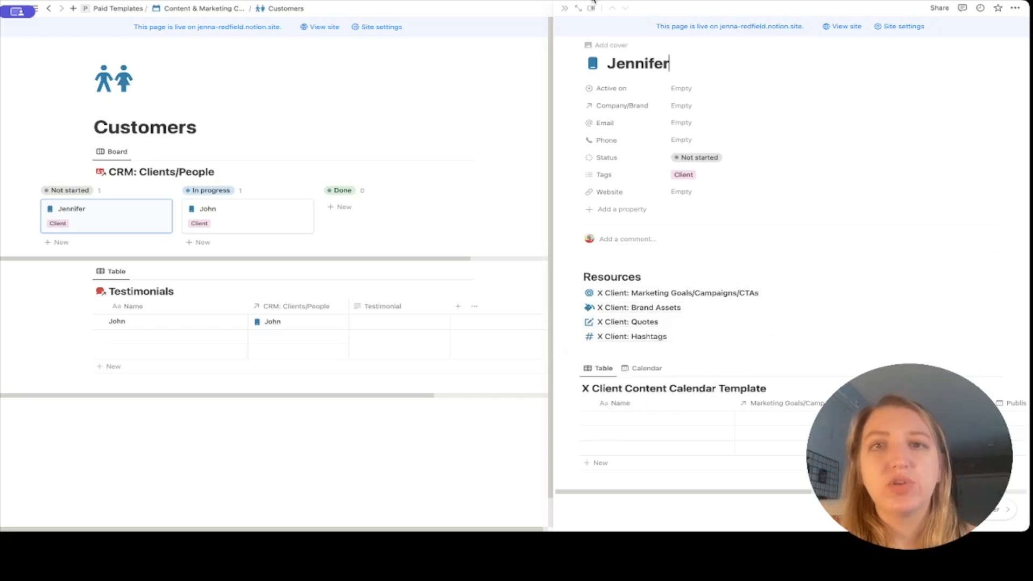
left_click(578, 8)
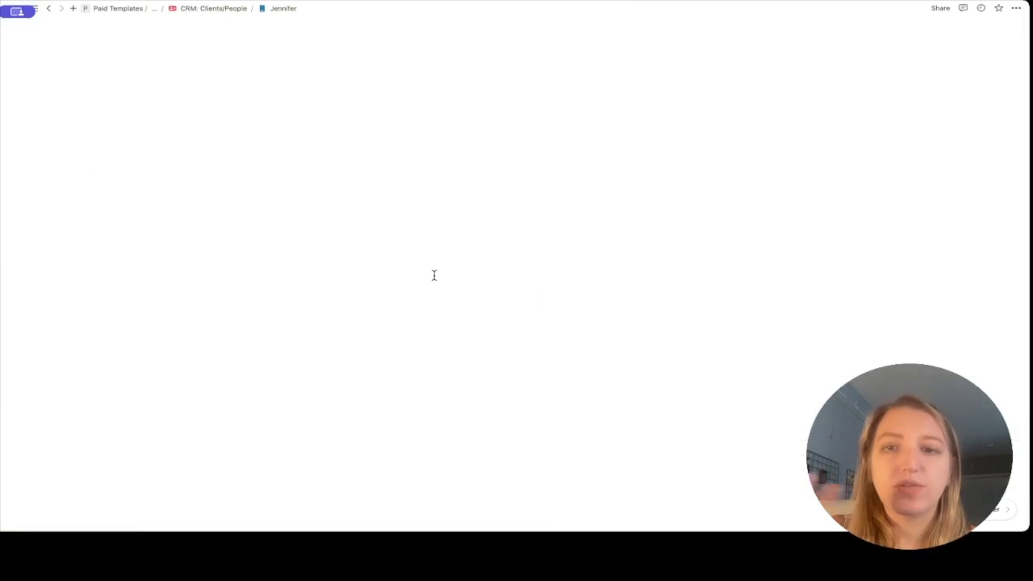
In the calendar view, replace the leading X in the calendar title with the client's name.
scroll(377, 333, "down", 5)
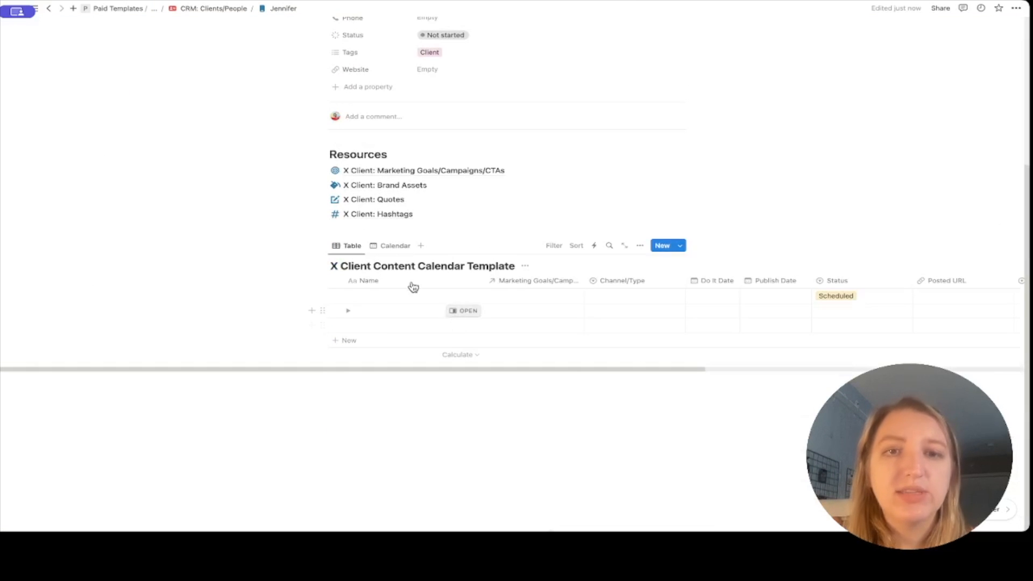
left_click(377, 246)
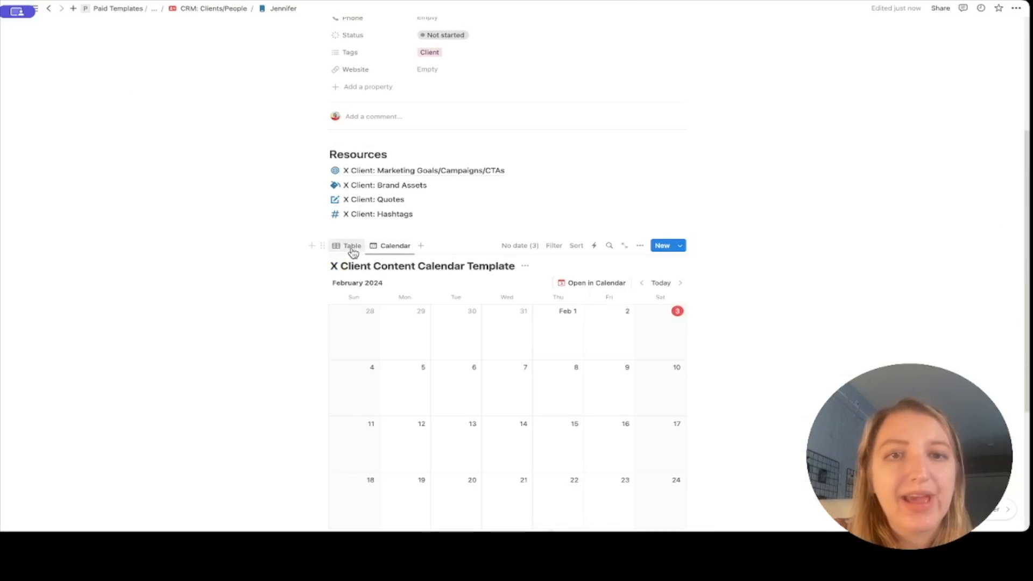
left_click_drag(335, 267, 331, 267)
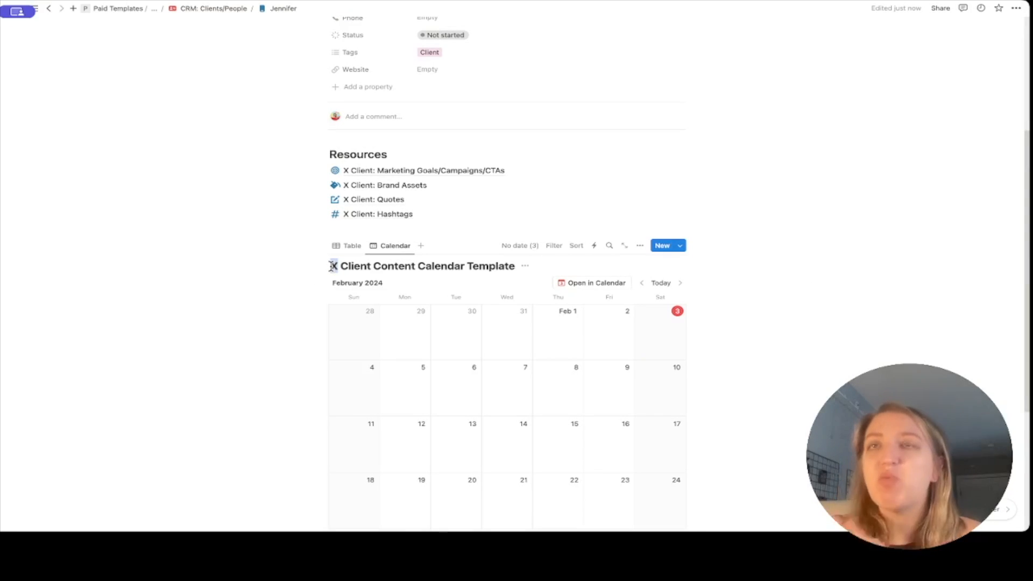
type("Jeni")
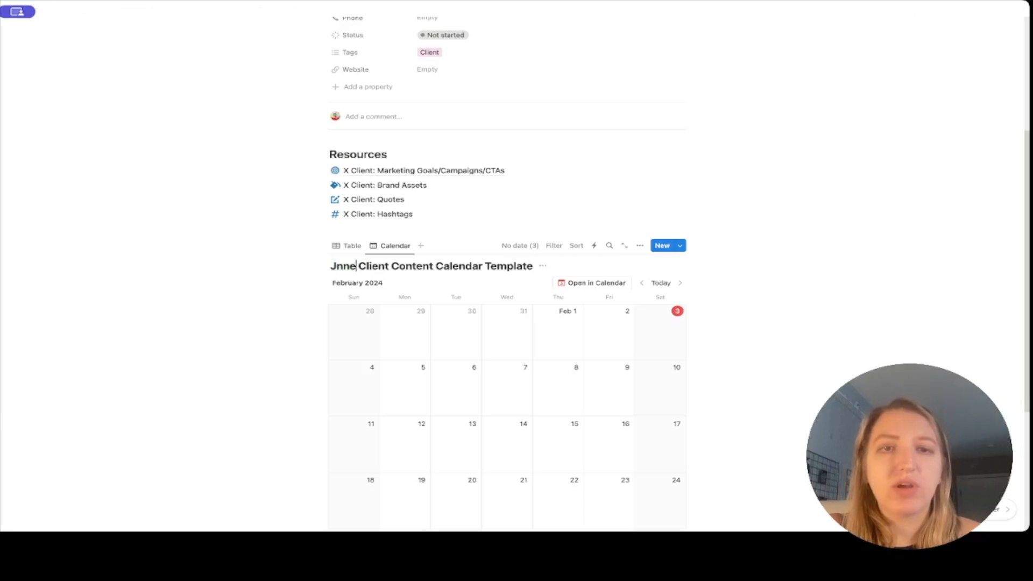
type("ifer")
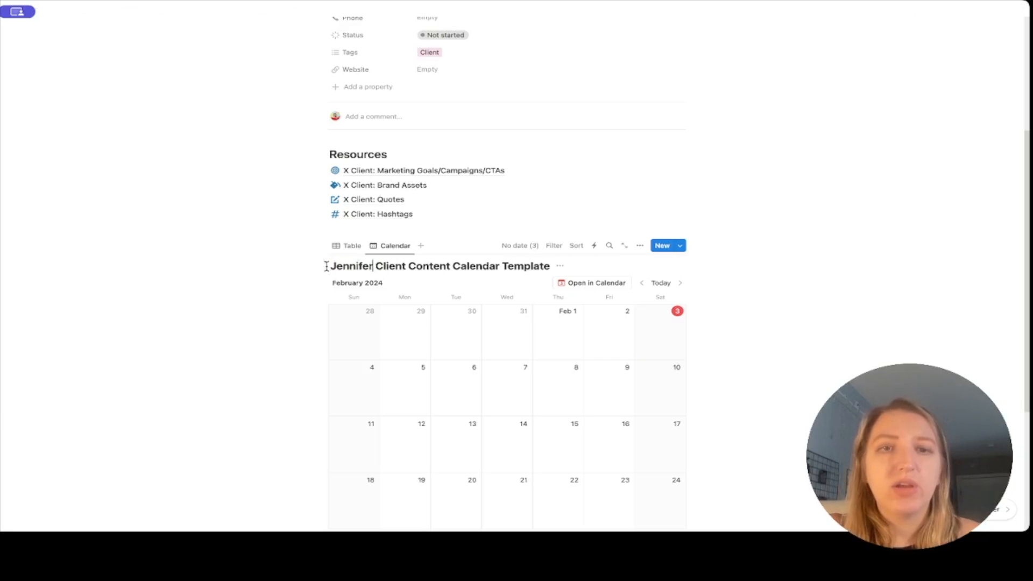
left_click(165, 222)
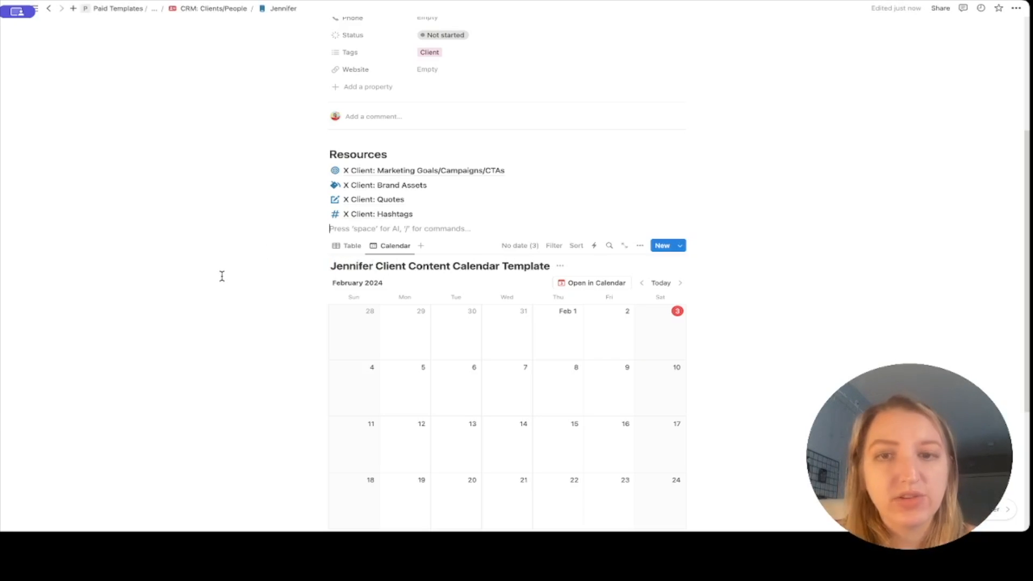
Back in table view, name the first content row Podcast.
scroll(222, 277, "down", 2)
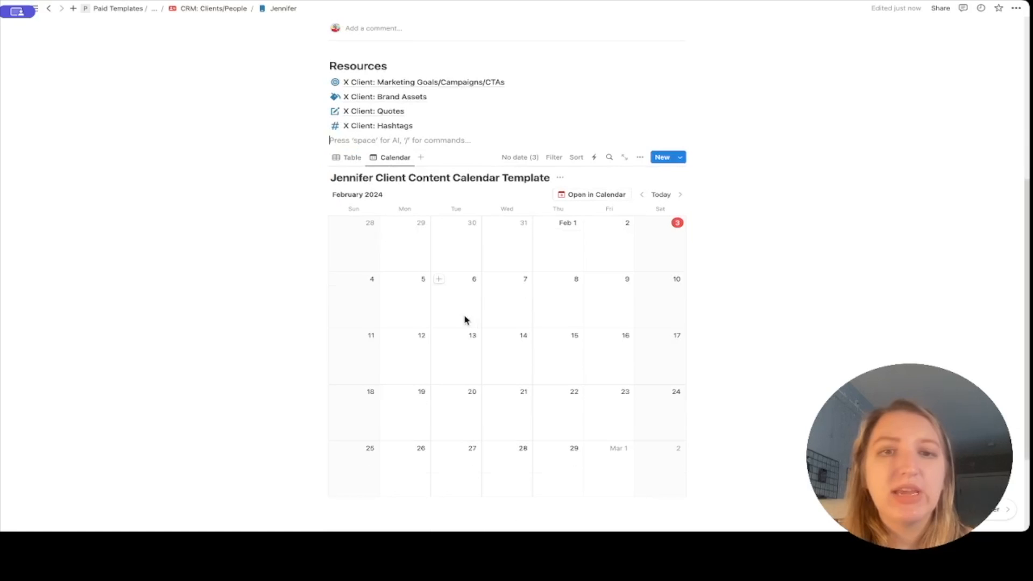
left_click(347, 157)
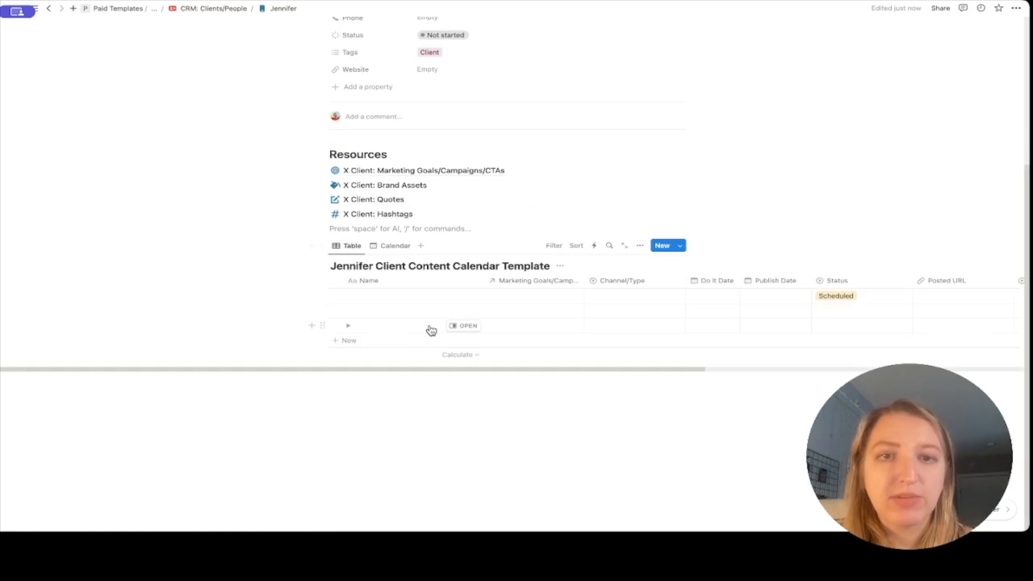
left_click(371, 296)
type("Podcast")
key("Return")
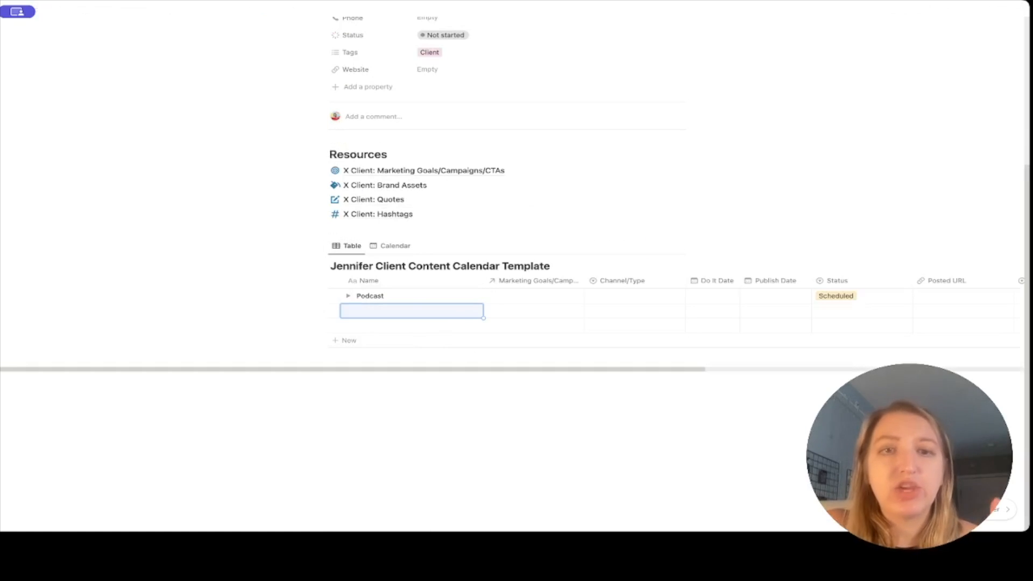
Set the Podcast row's Channel/Type to Podcast.
scroll(542, 312, "right", 5)
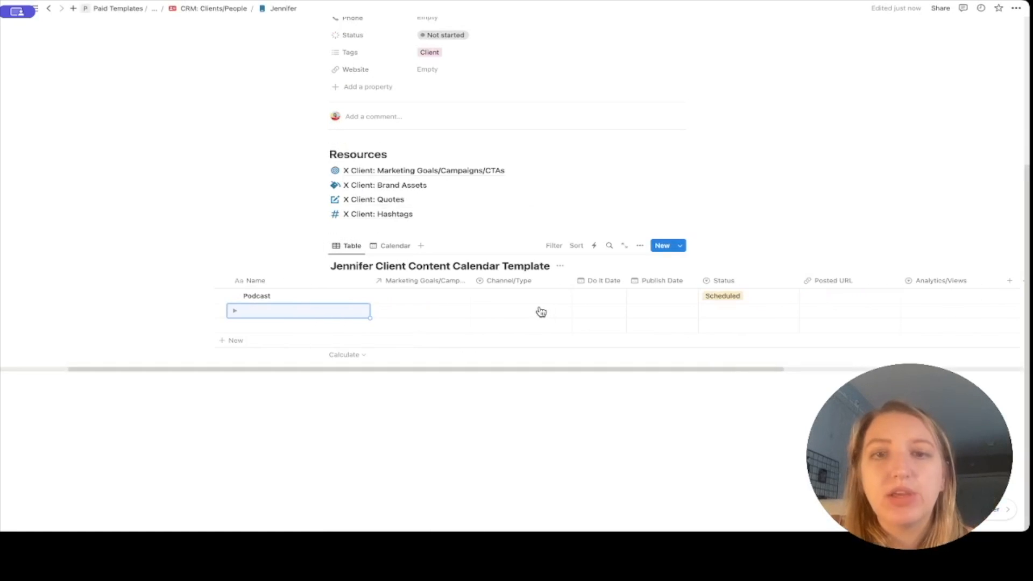
left_click(490, 301)
left_click(490, 296)
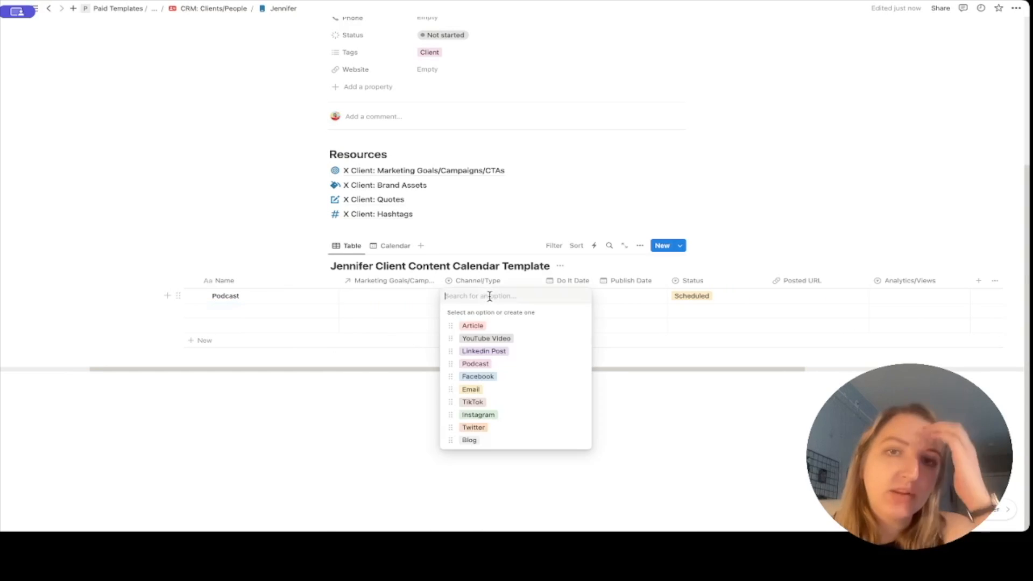
left_click(475, 364)
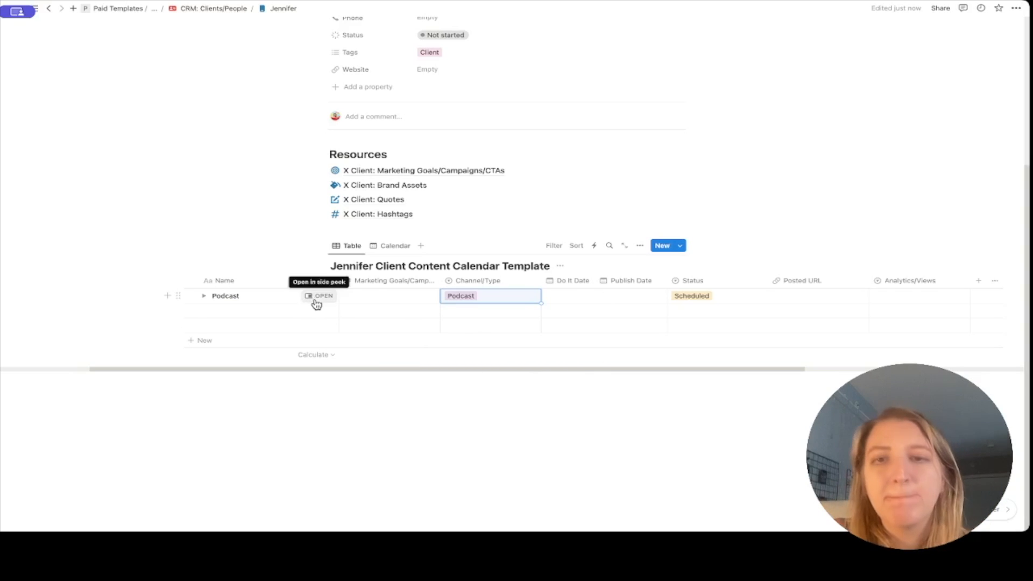
Link the Podcast entry to a newly created Workshop marketing goal.
scroll(540, 306, "right", 2)
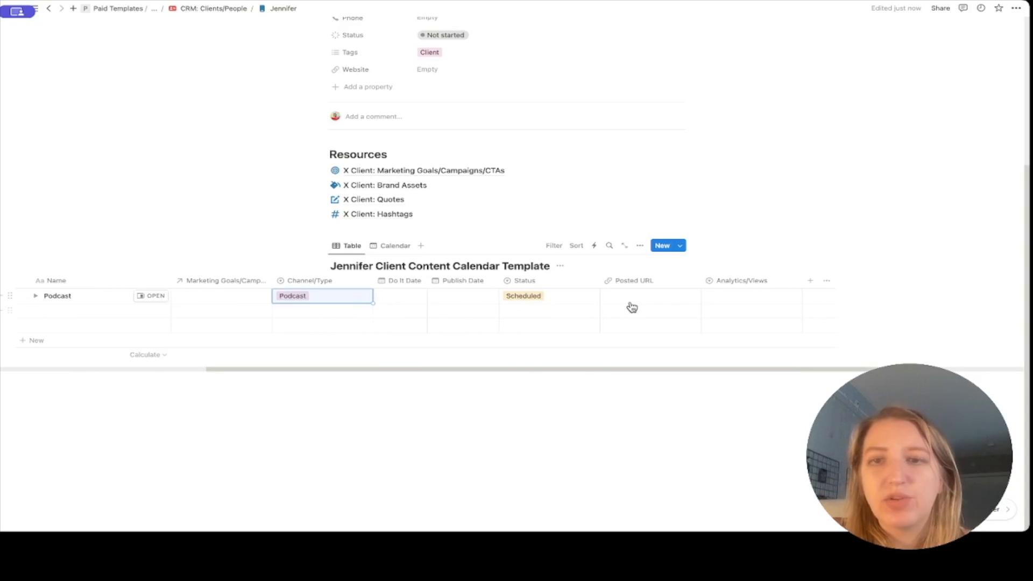
scroll(630, 307, "left", 5)
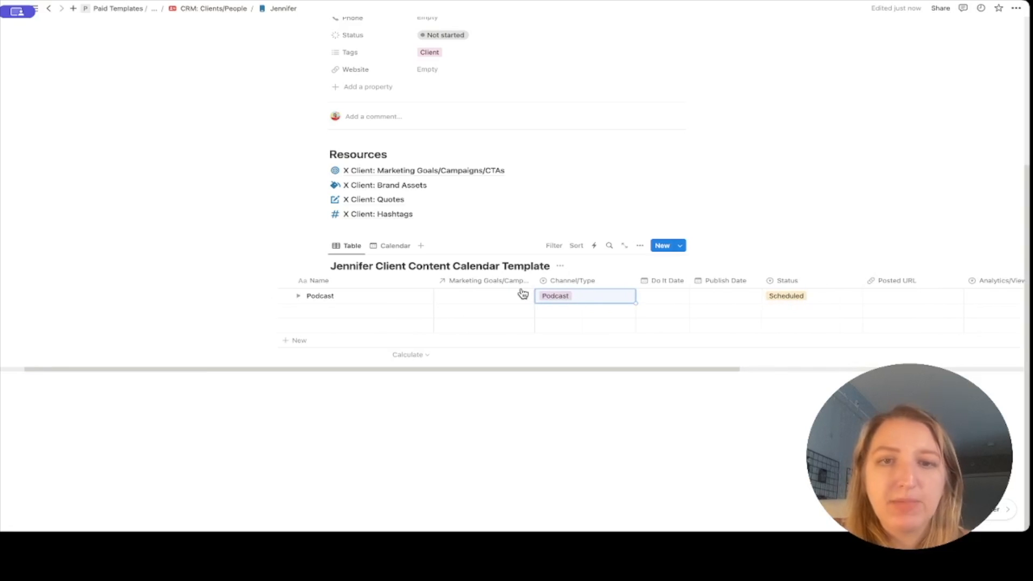
left_click(486, 300)
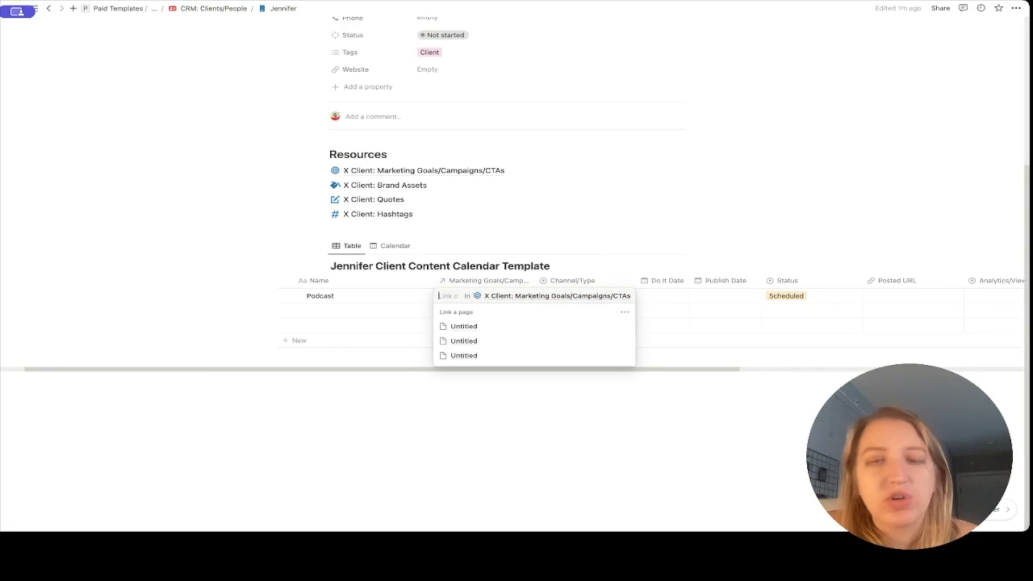
type("Workshop")
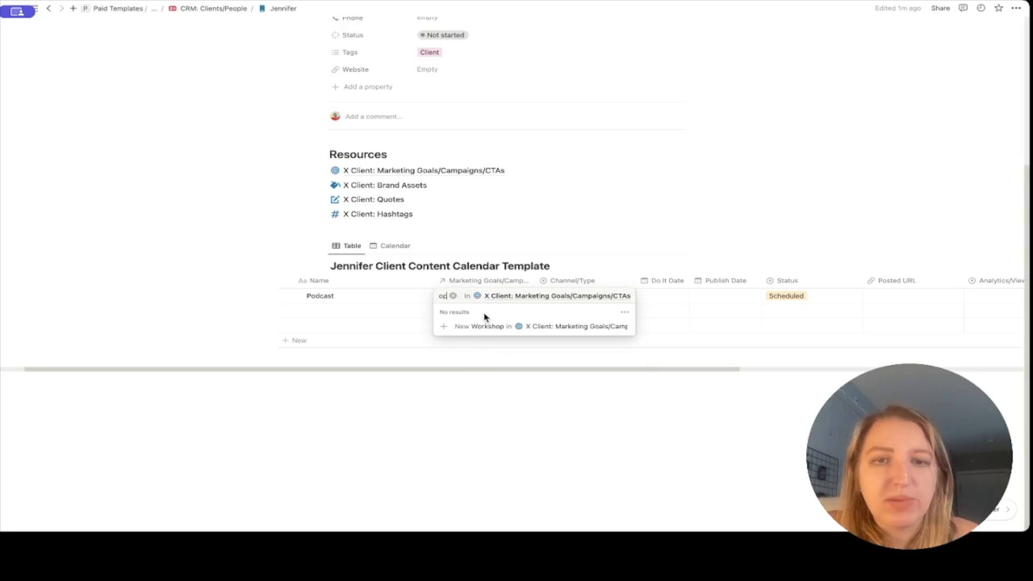
left_click(483, 326)
key("Escape")
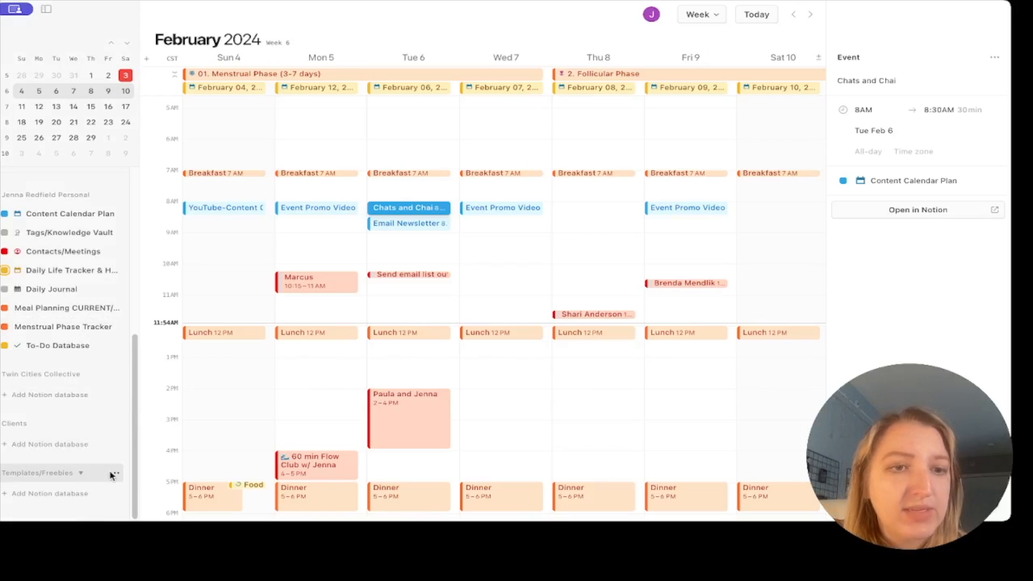
Add the client's Content Calendar Template database to the Templates/Freebies section.
left_click(114, 473)
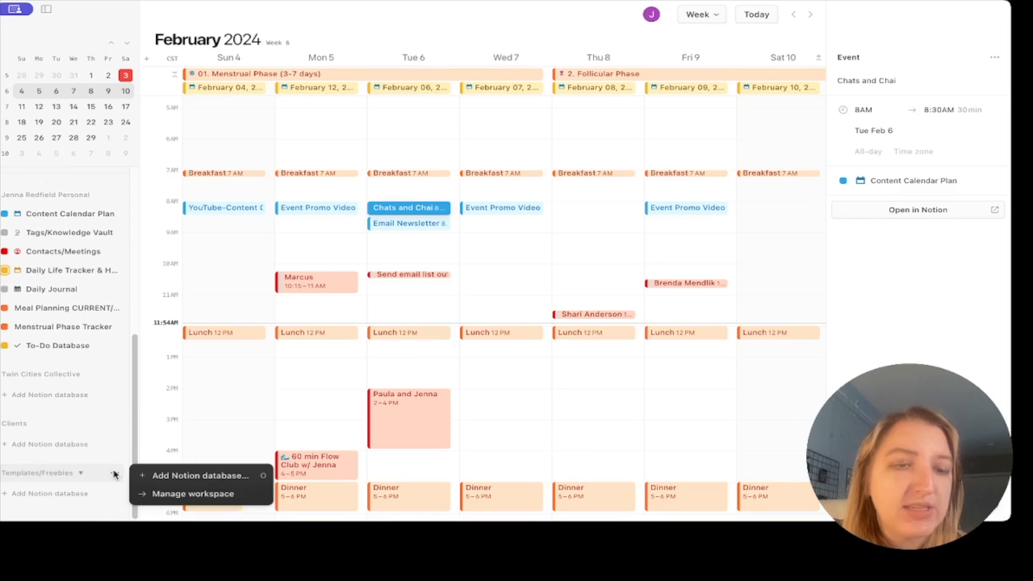
left_click(180, 475)
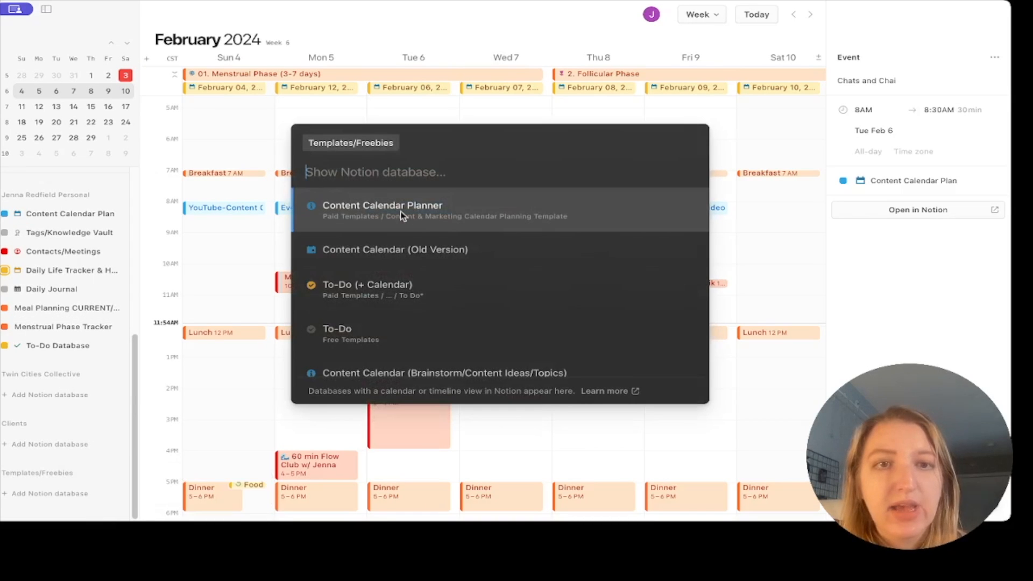
type("jennifer")
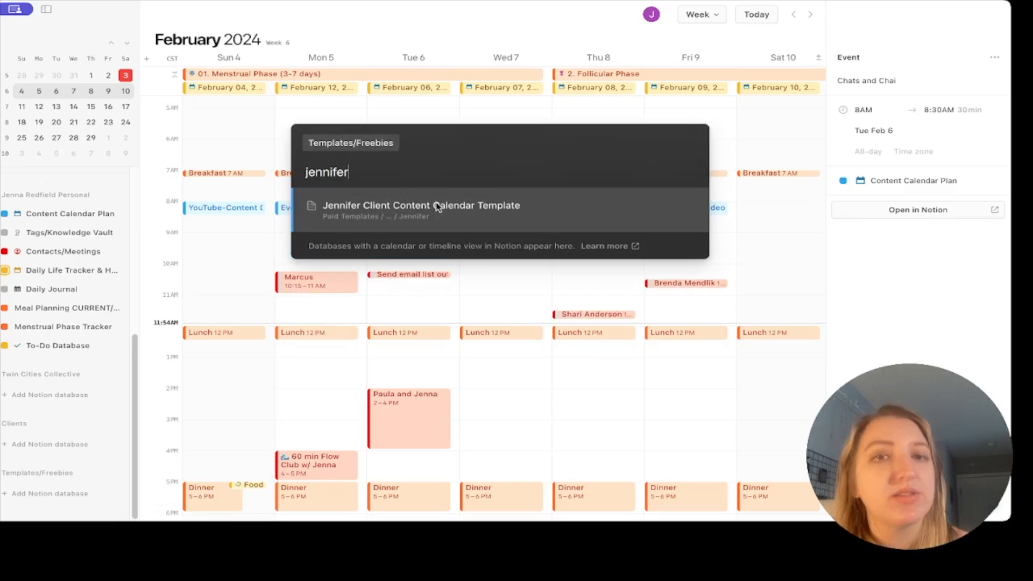
left_click(439, 207)
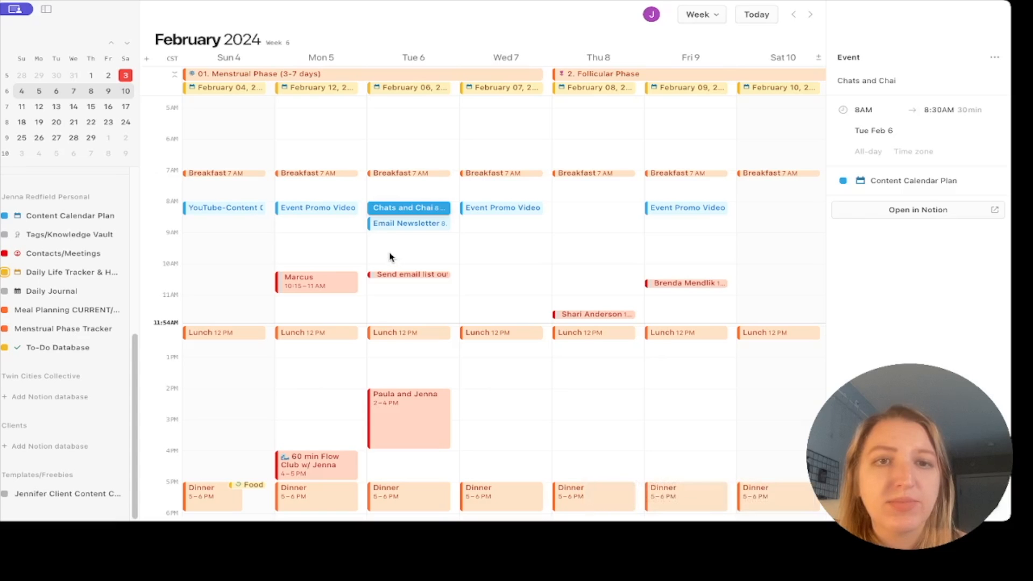
Create a Blog Post event Tuesday, Feb 6, 9–9:45 AM in the client's content calendar.
left_click_drag(389, 235, 390, 254)
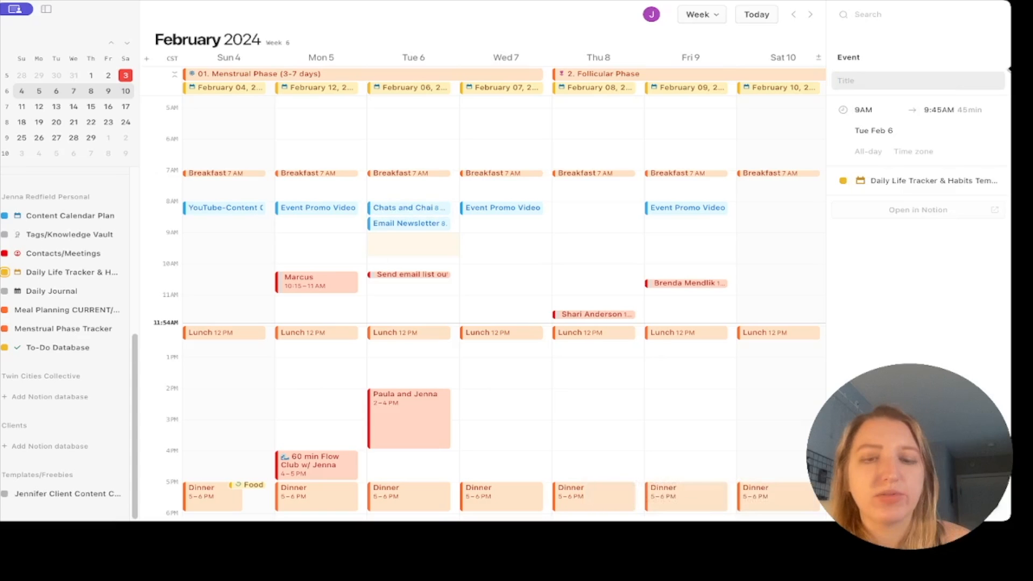
type("Blog Post")
left_click(930, 181)
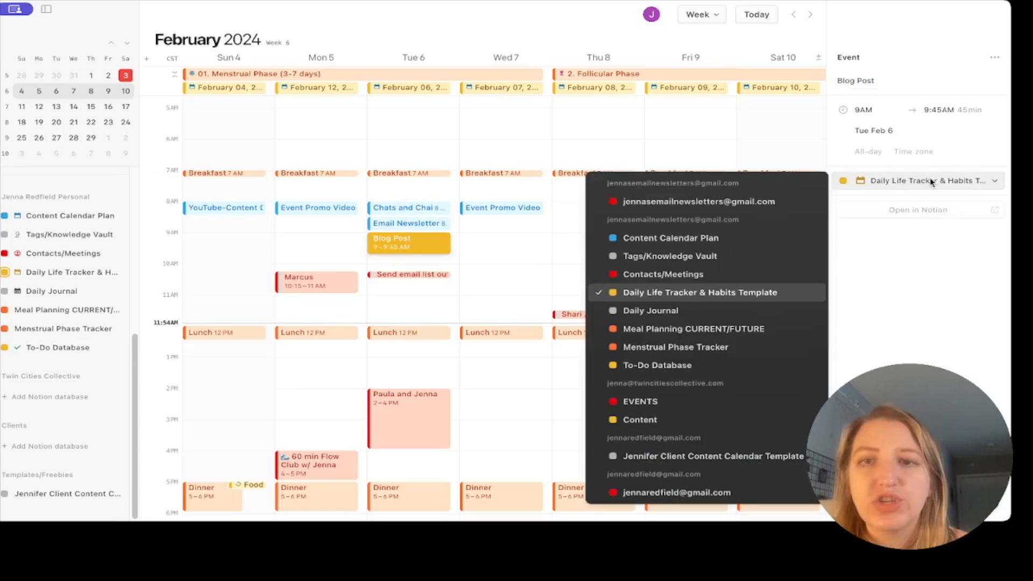
left_click(710, 458)
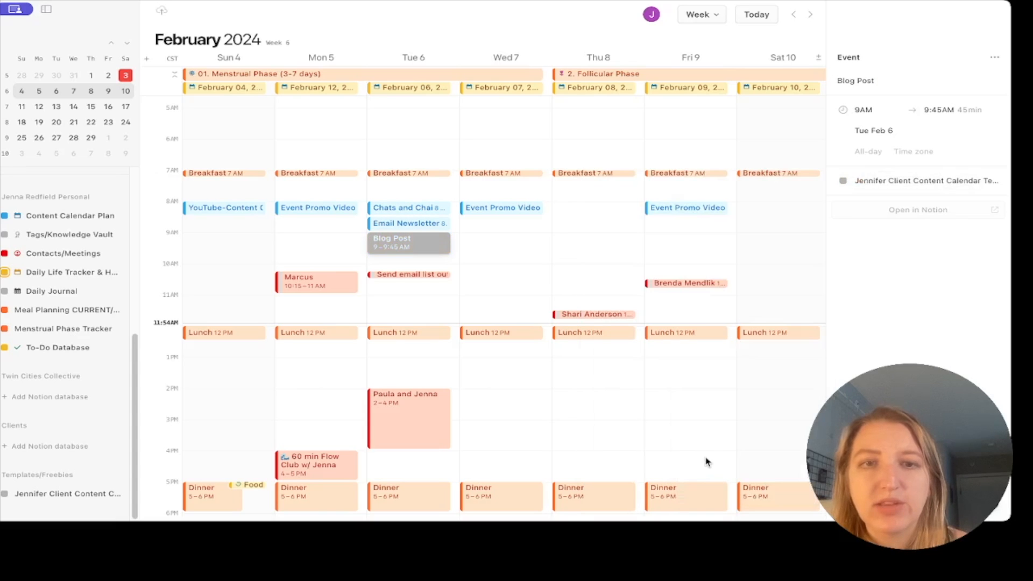
left_click(419, 244)
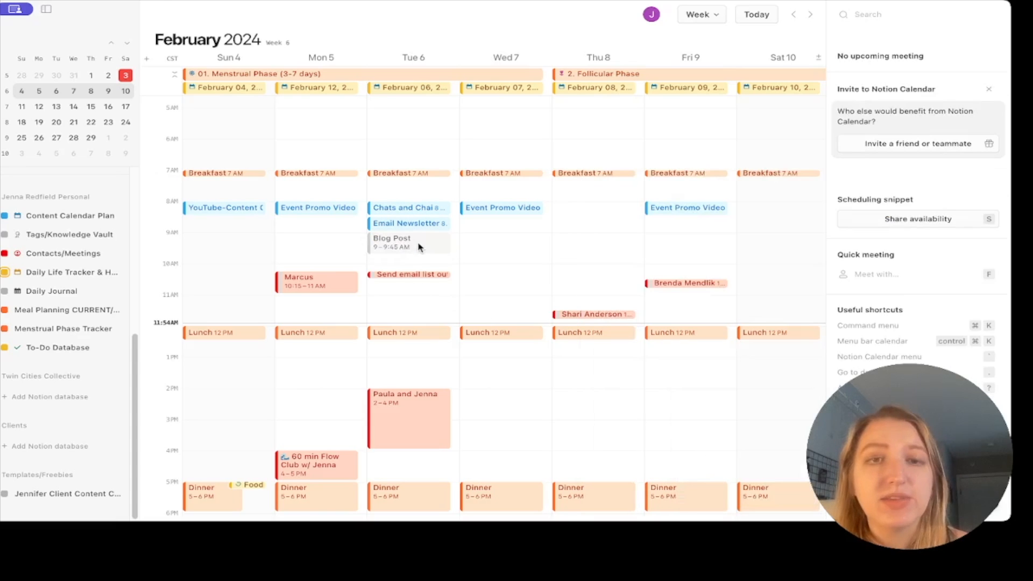
left_click(418, 243)
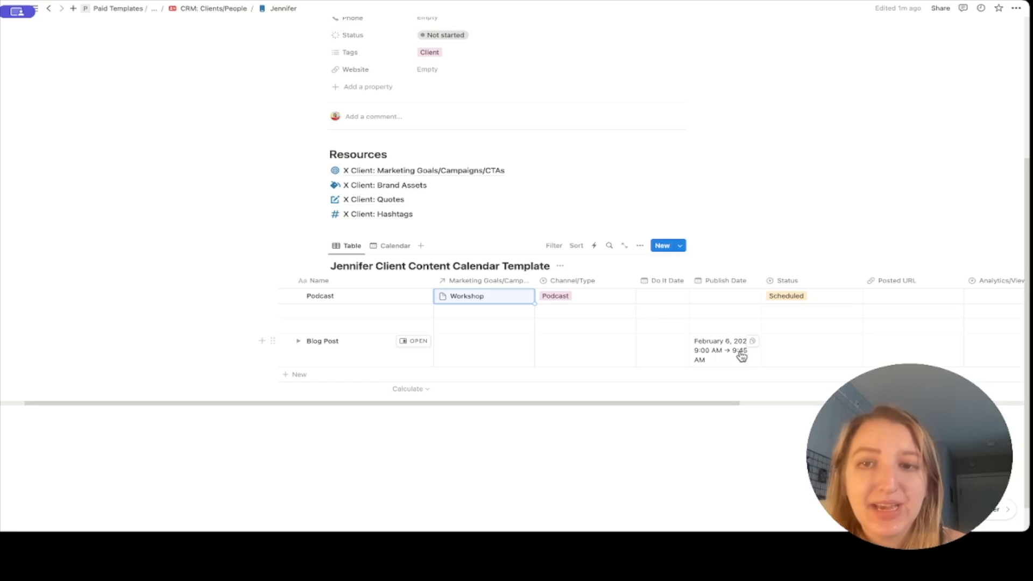
Show the client's content as a calendar with sub-items toggled, then return to CRM: Clients/People.
left_click(391, 250)
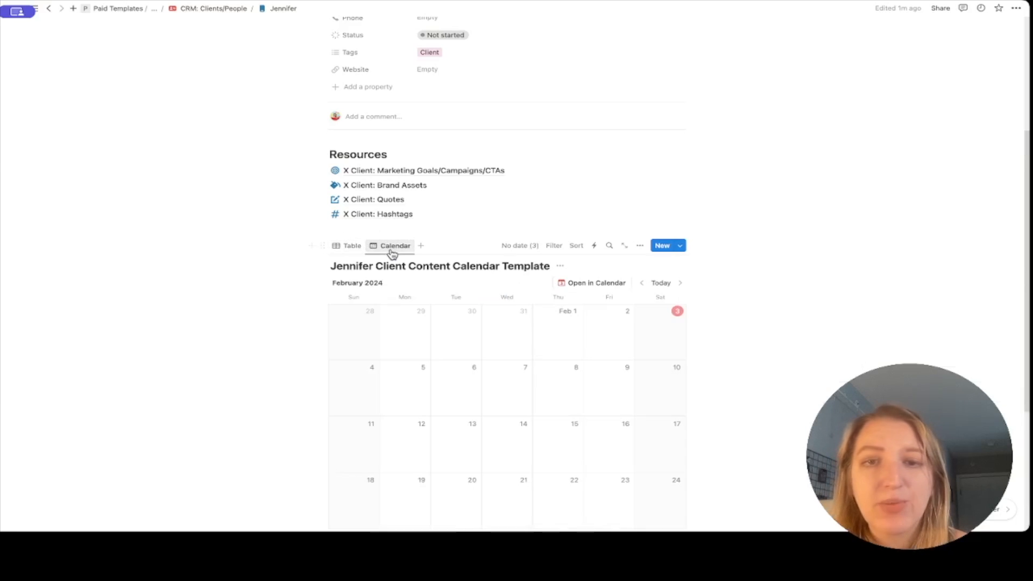
scroll(534, 401, "down", 3)
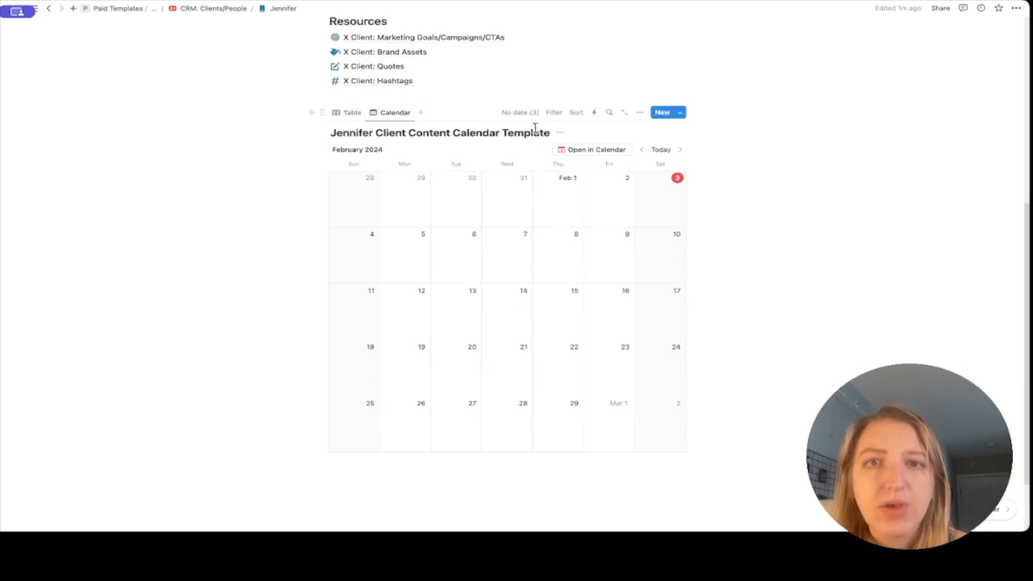
left_click(641, 113)
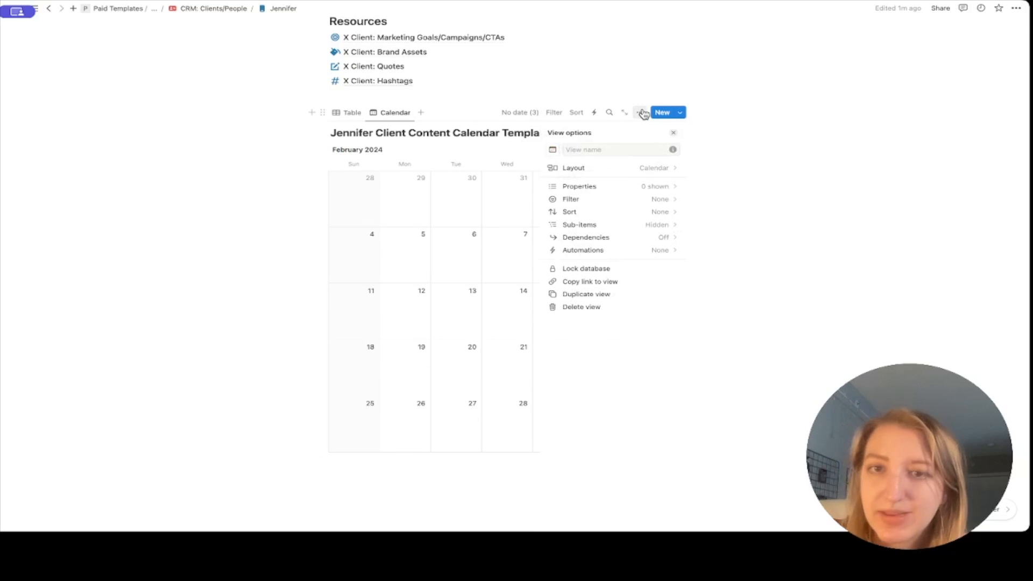
left_click(655, 225)
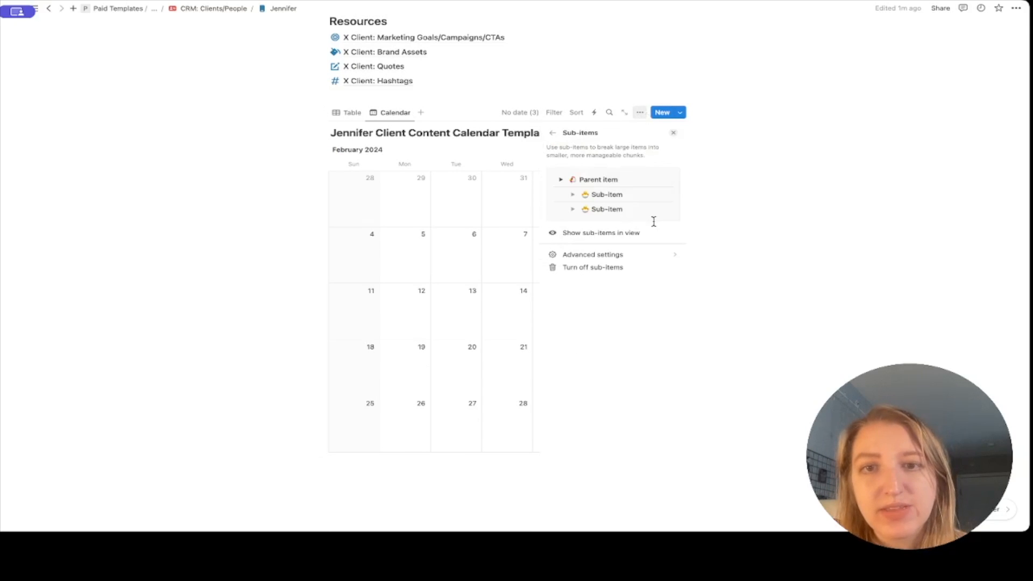
left_click(629, 233)
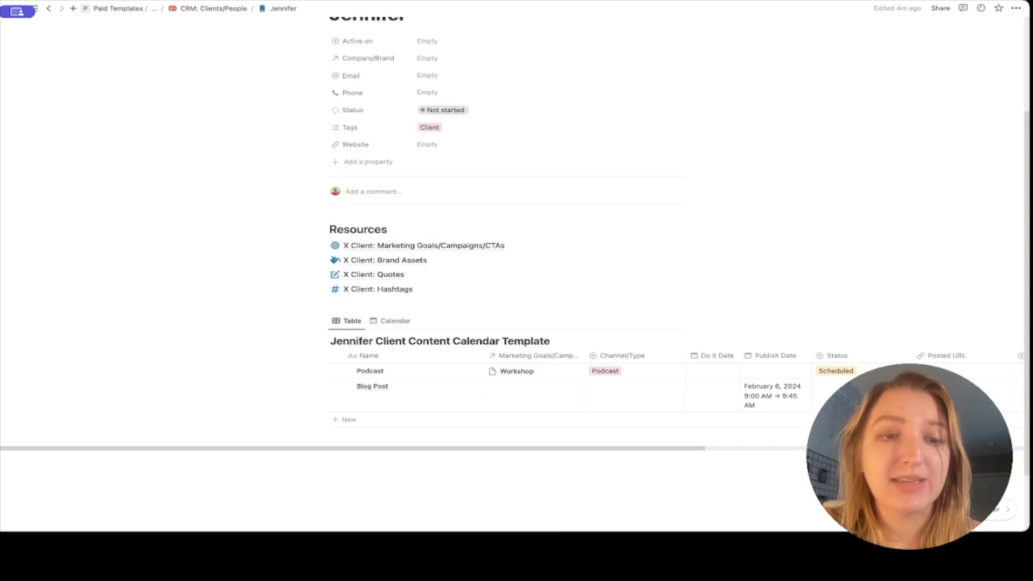
left_click(205, 12)
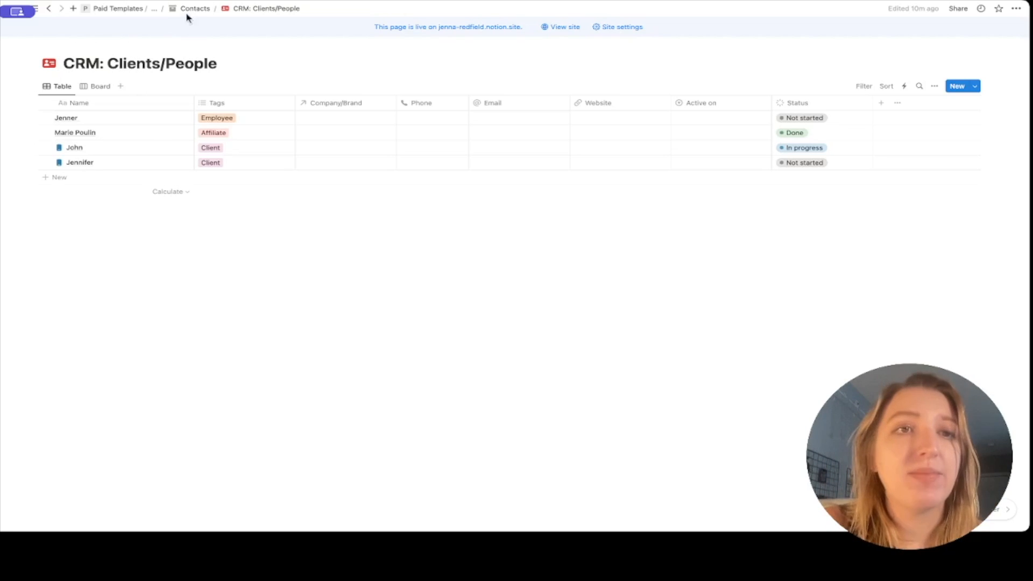
Go up to the Content & Marketing Calendar page and open Offers under Quick Link Resources.
left_click(159, 9)
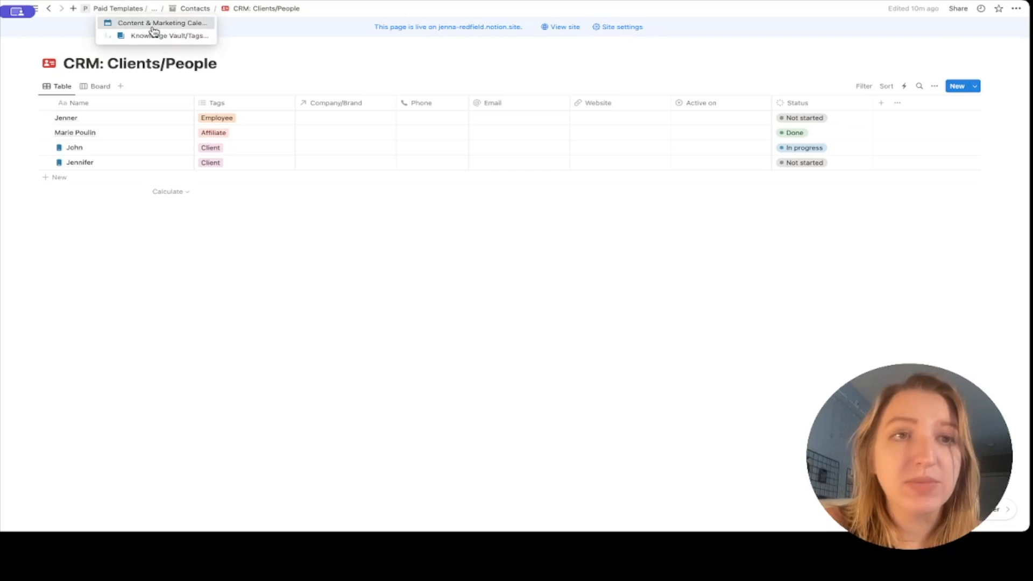
left_click(154, 24)
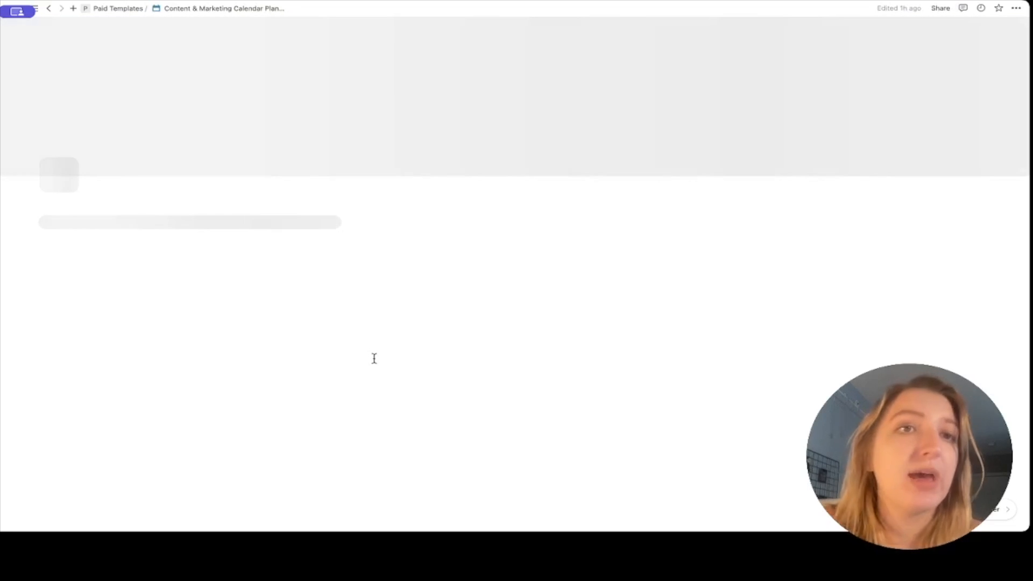
scroll(374, 358, "down", 6)
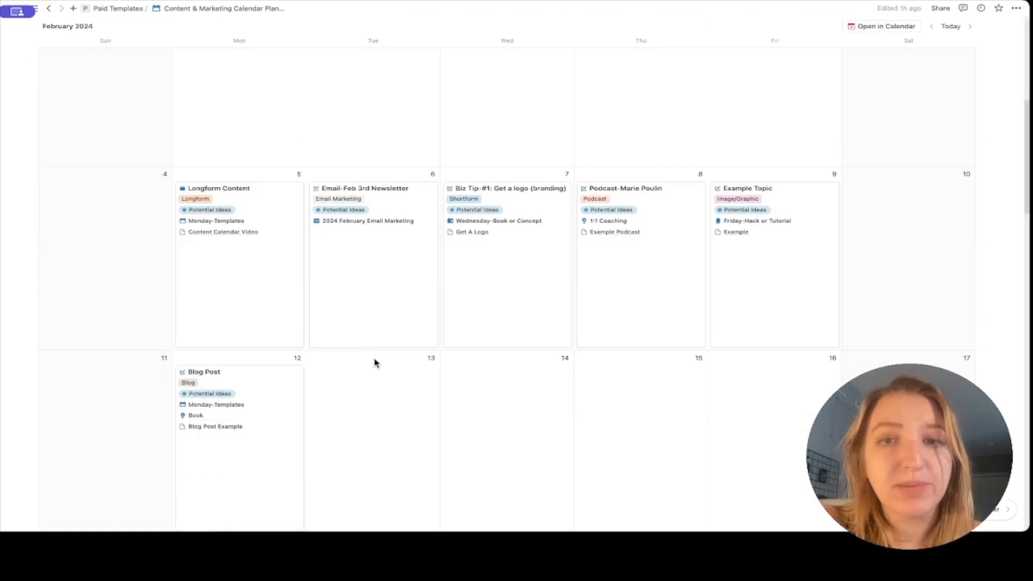
scroll(375, 363, "down", 5)
scroll(375, 363, "down", 10)
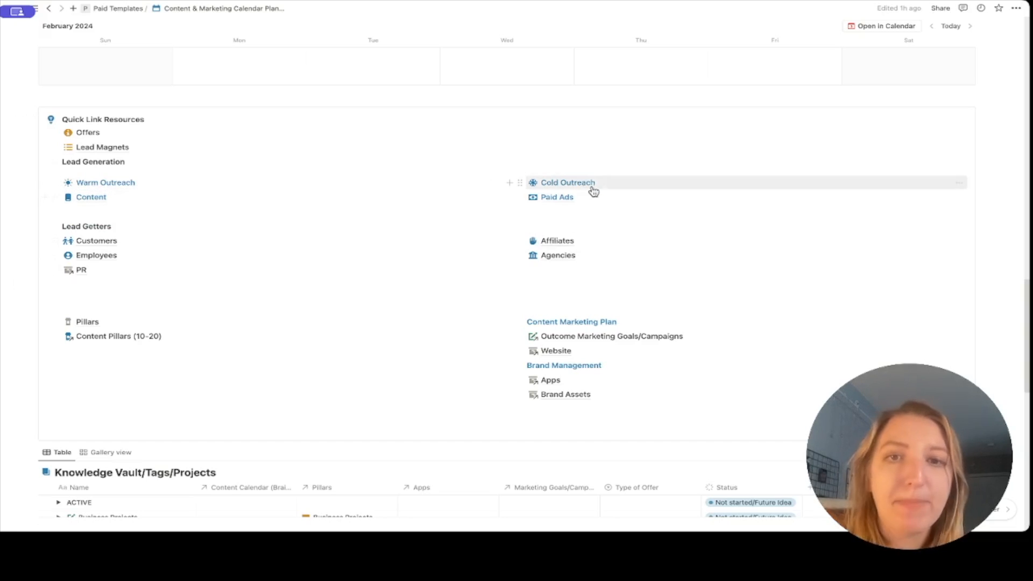
mouse_move(585, 203)
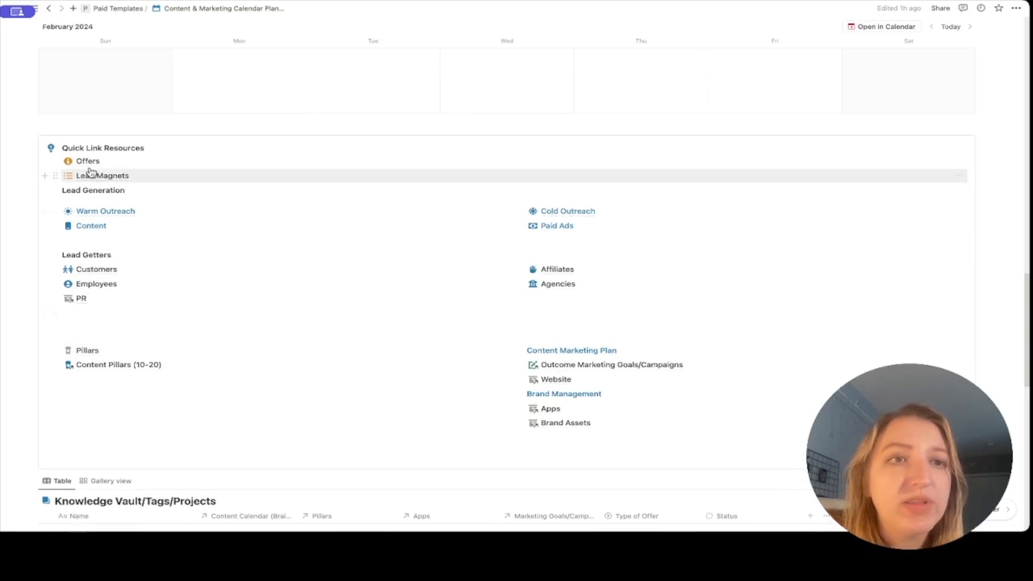
mouse_move(89, 168)
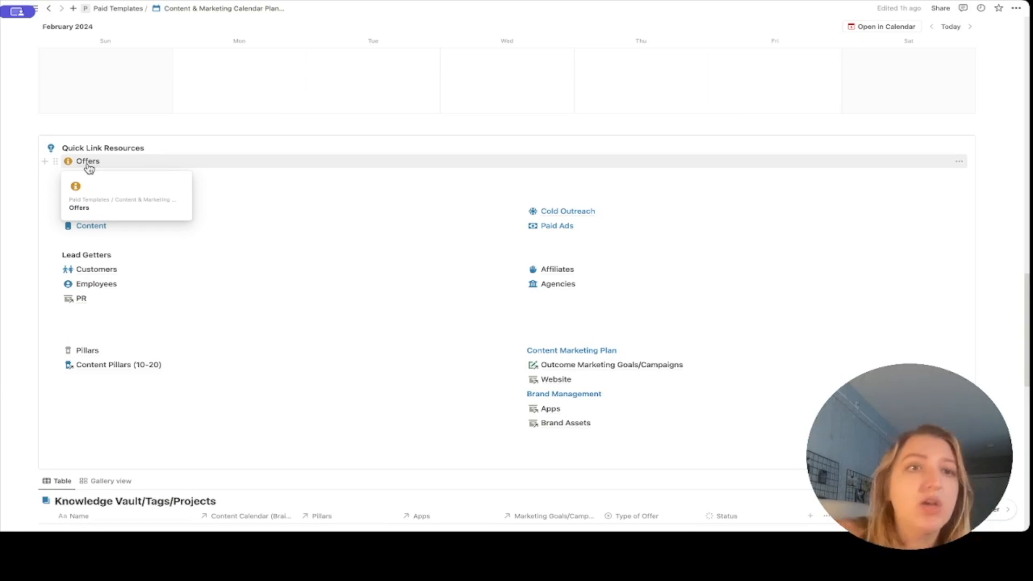
left_click(89, 168)
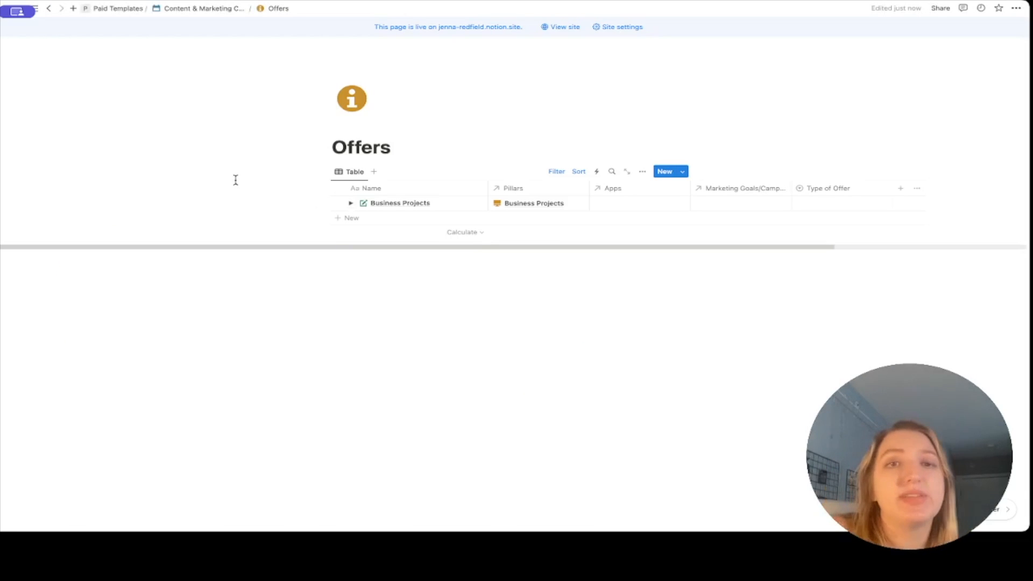
Expand Business Projects' sub-offers and review the table's property visibility settings.
left_click(351, 204)
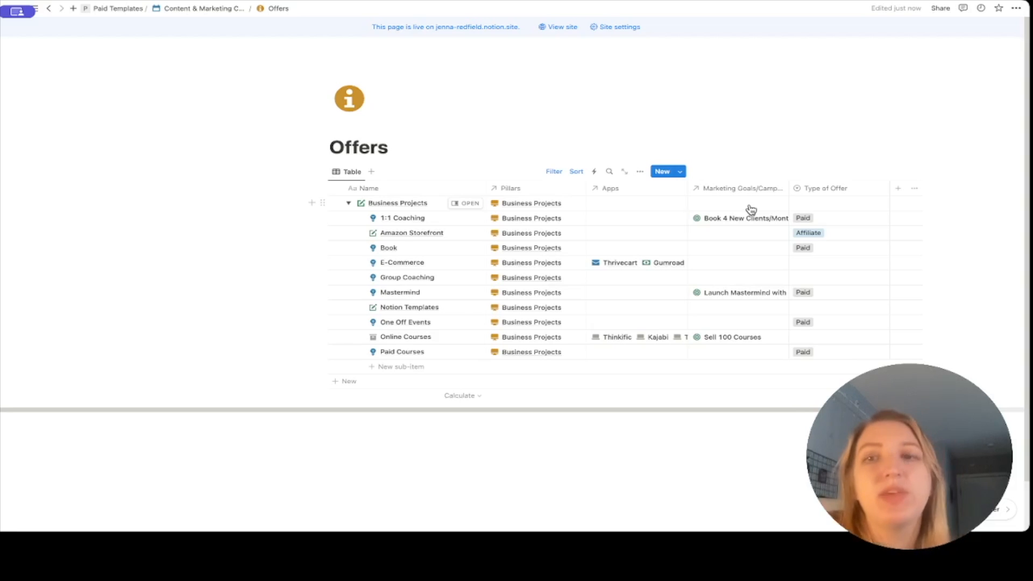
scroll(751, 209, "right", 2)
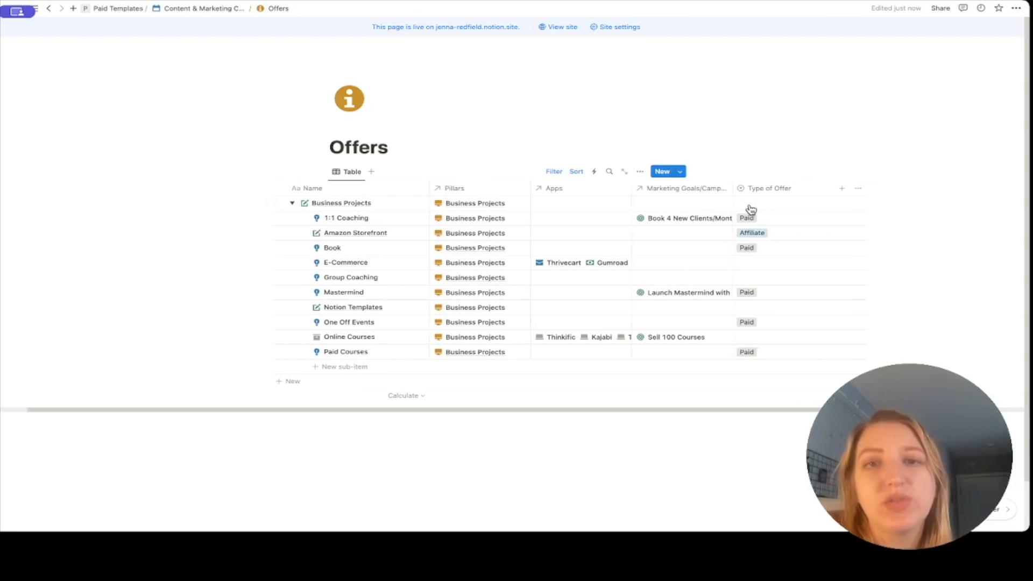
left_click(641, 171)
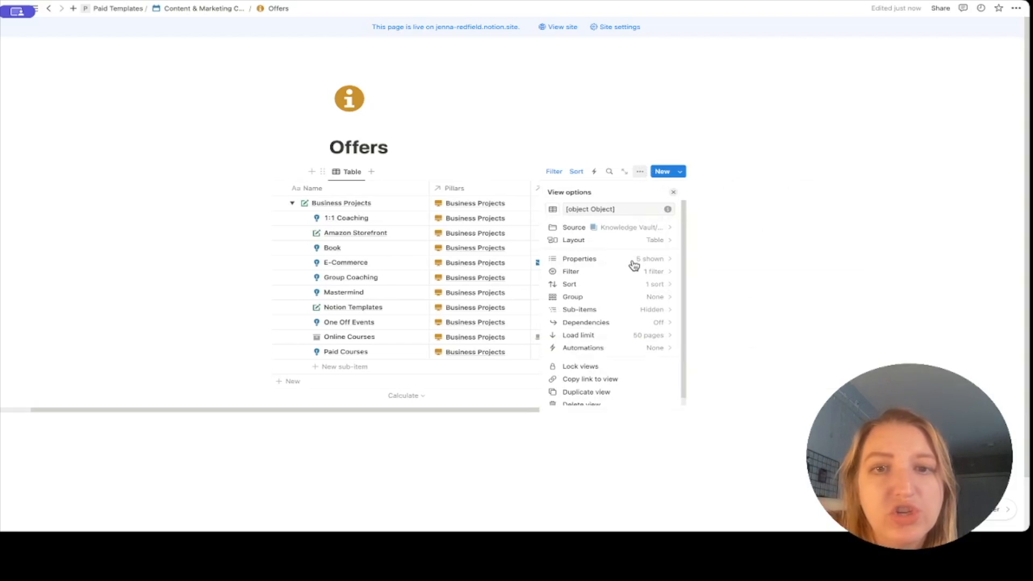
left_click(588, 260)
scroll(589, 260, "down", 3)
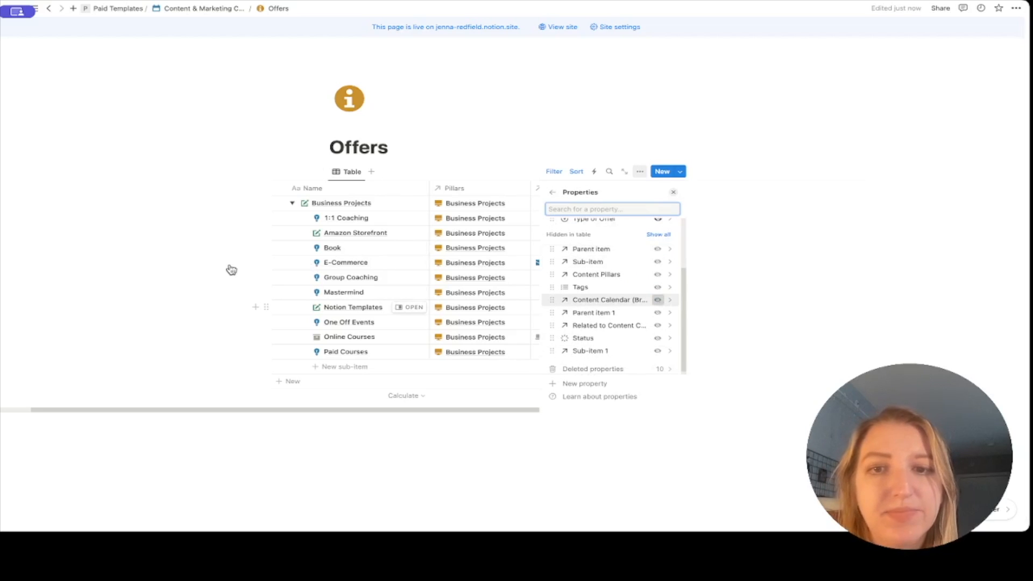
left_click(196, 271)
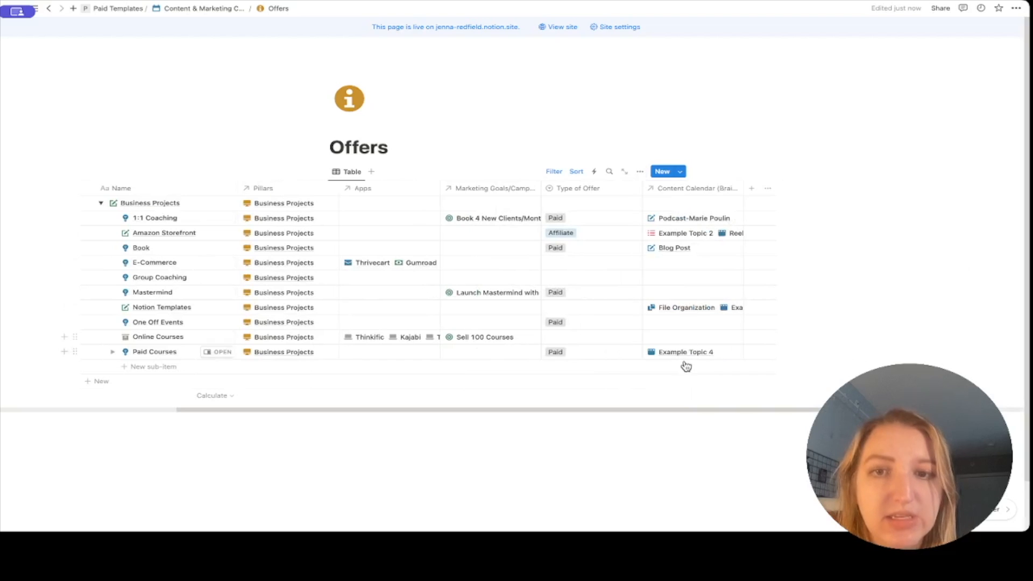
Move the Content Calendar and Marketing Goals columns right after Name.
left_click_drag(700, 189, 263, 198)
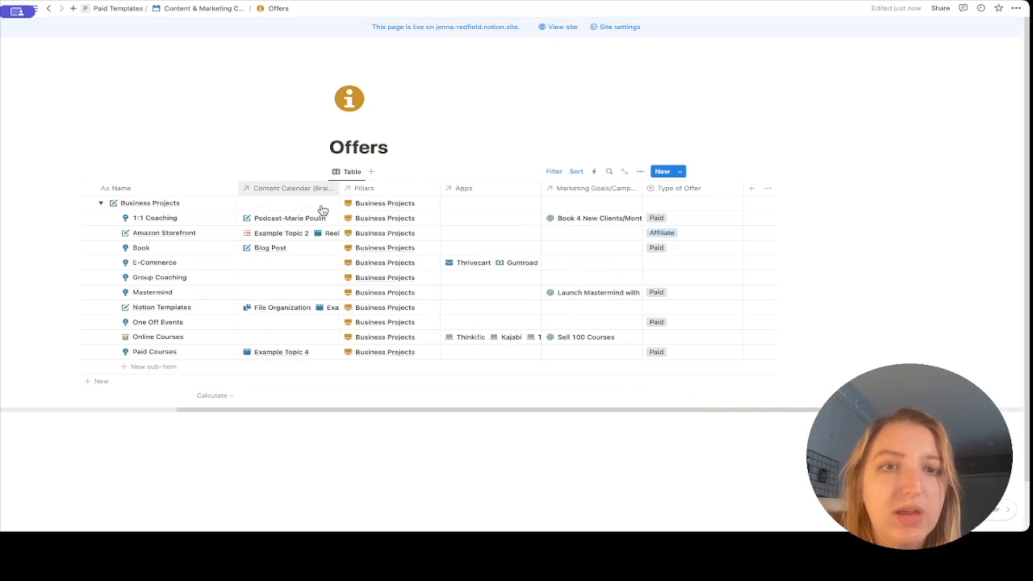
scroll(323, 210, "left", 10)
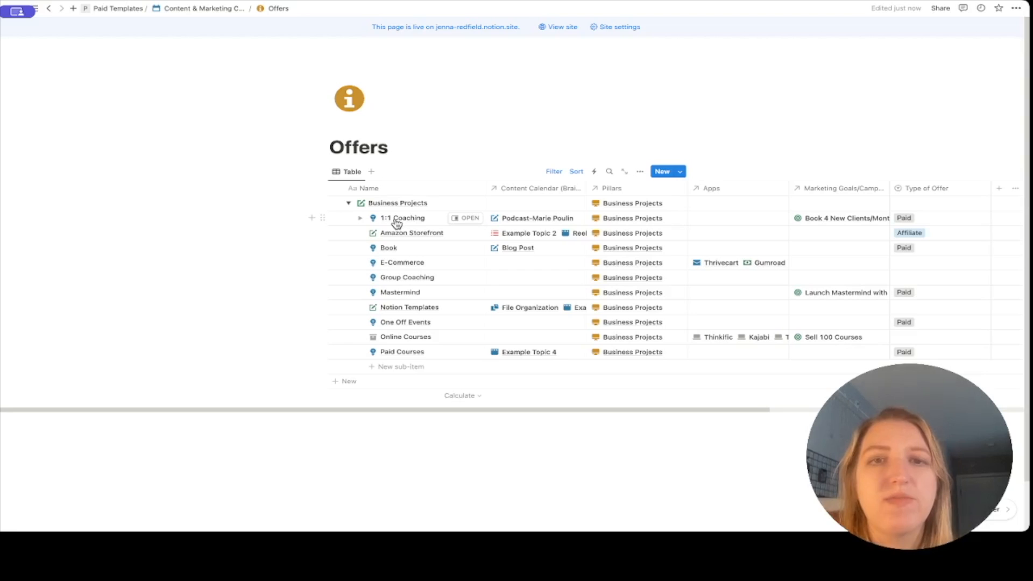
left_click_drag(873, 192, 641, 208)
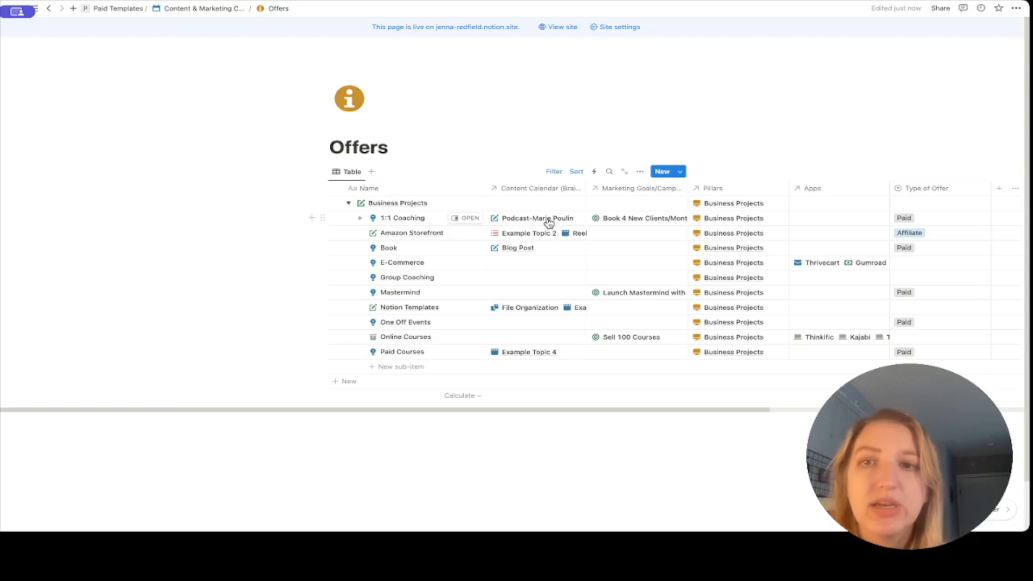
Link Libsyn in the Apps column of the 1:1 Coaching offer, then head back.
left_click(834, 222)
type("lib")
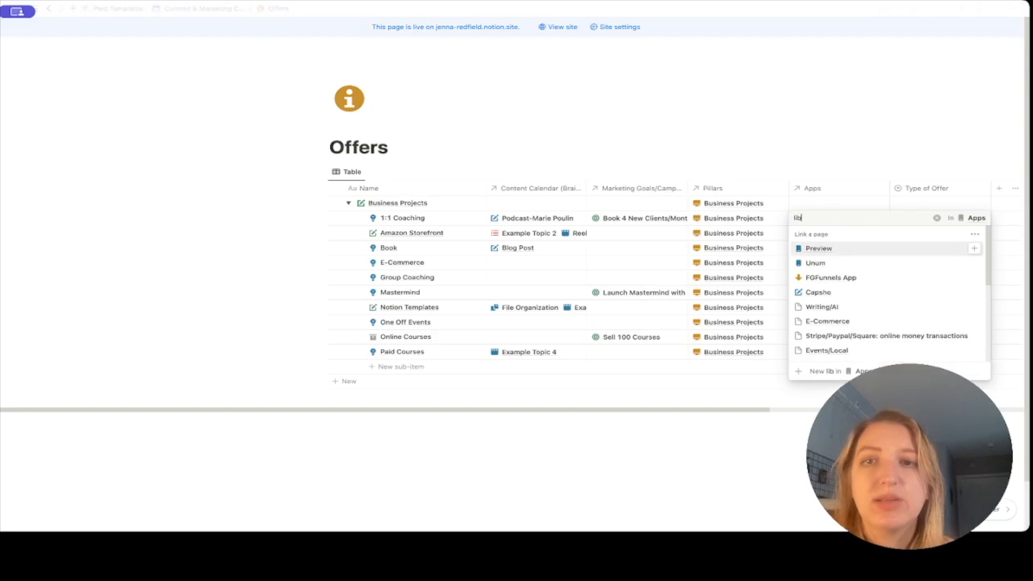
type("syn")
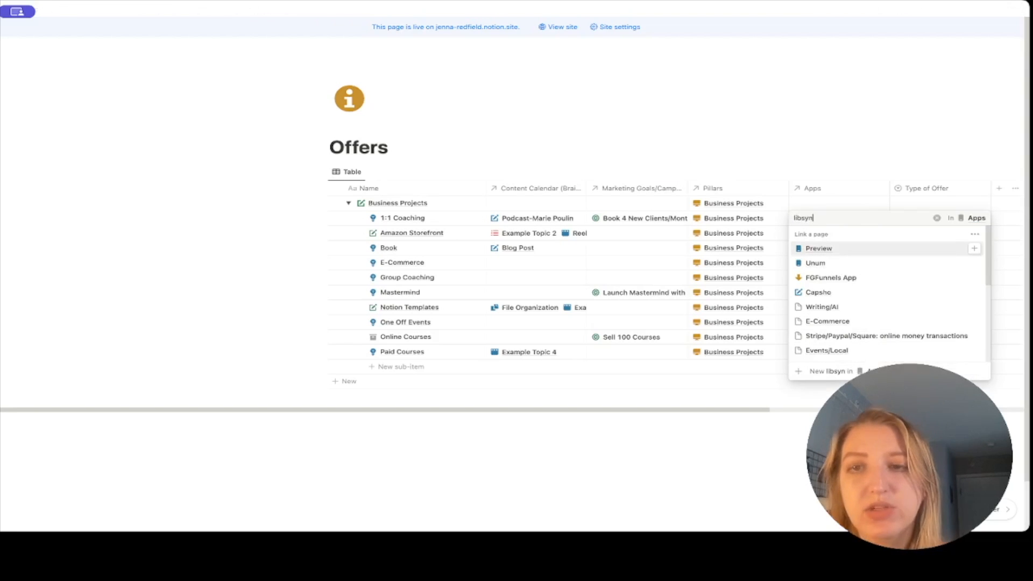
left_click(834, 247)
left_click(760, 148)
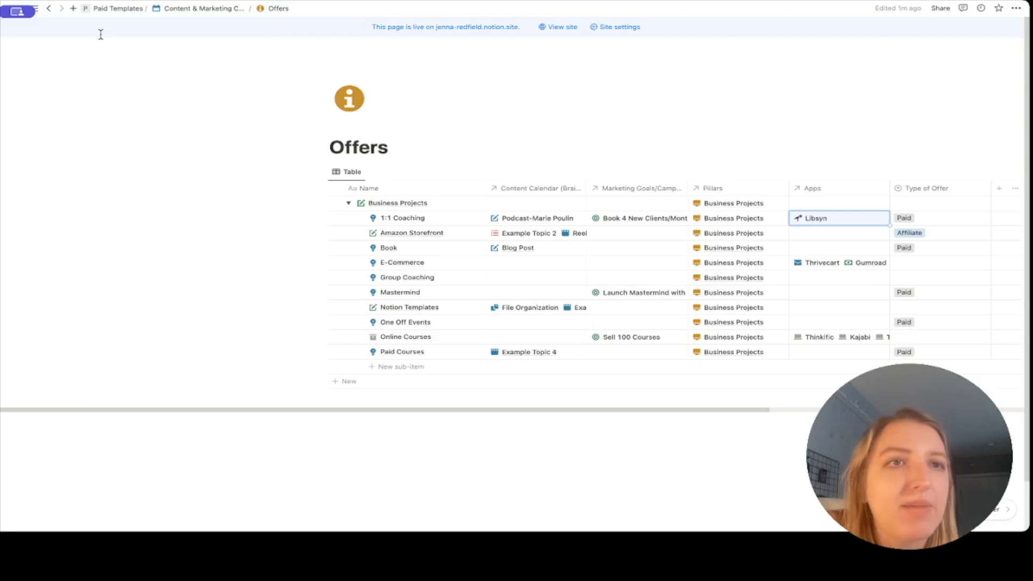
left_click(50, 9)
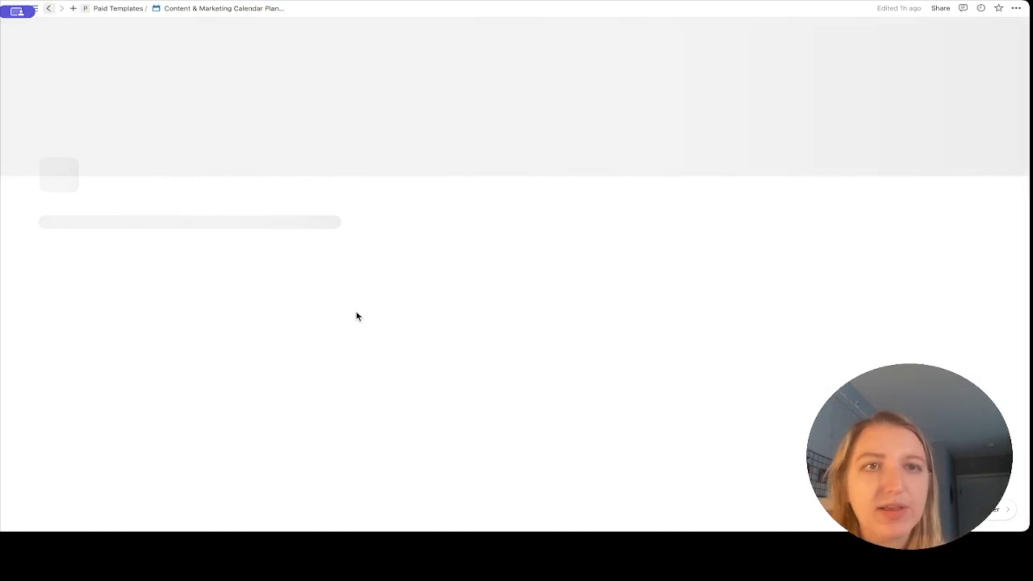
Open the Lead Magnets database from the planner's Quick Link Resources.
scroll(357, 312, "down", 1)
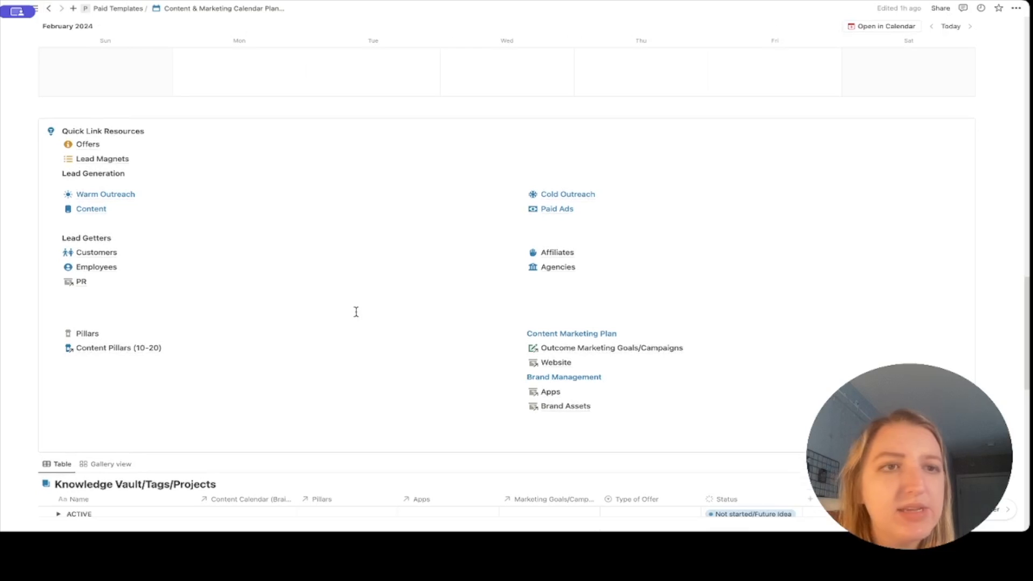
left_click(108, 161)
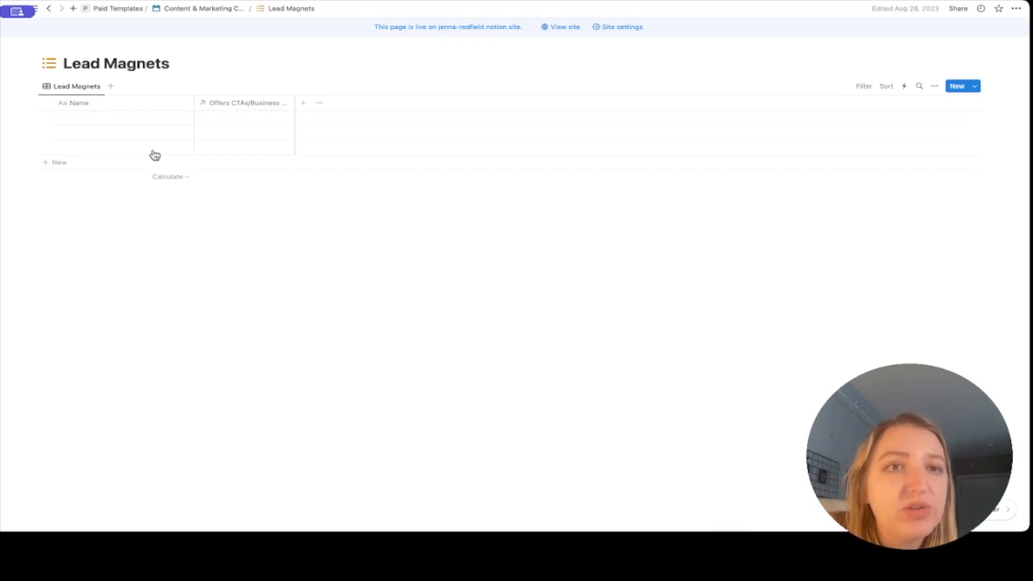
left_click(248, 123)
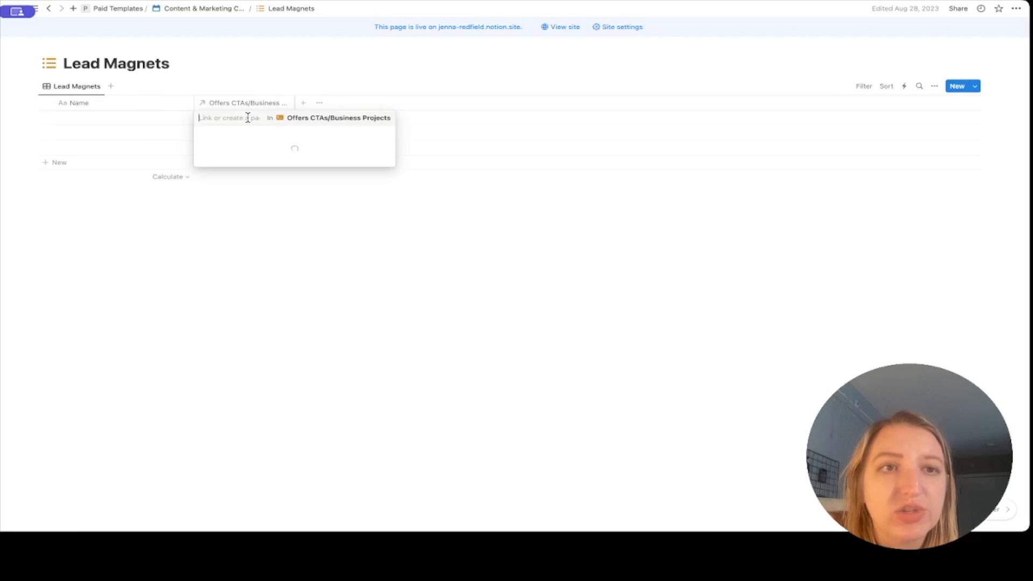
key("Escape")
Name the first row 'Resource Guide PDF' and link it to the 1:1 Coaching offer.
left_click(98, 123)
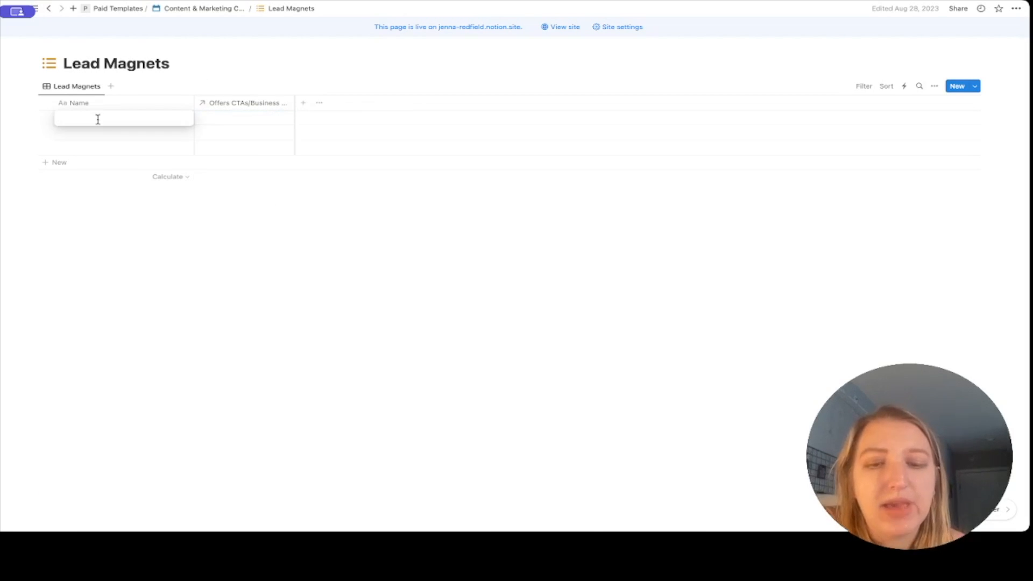
type("Resource G")
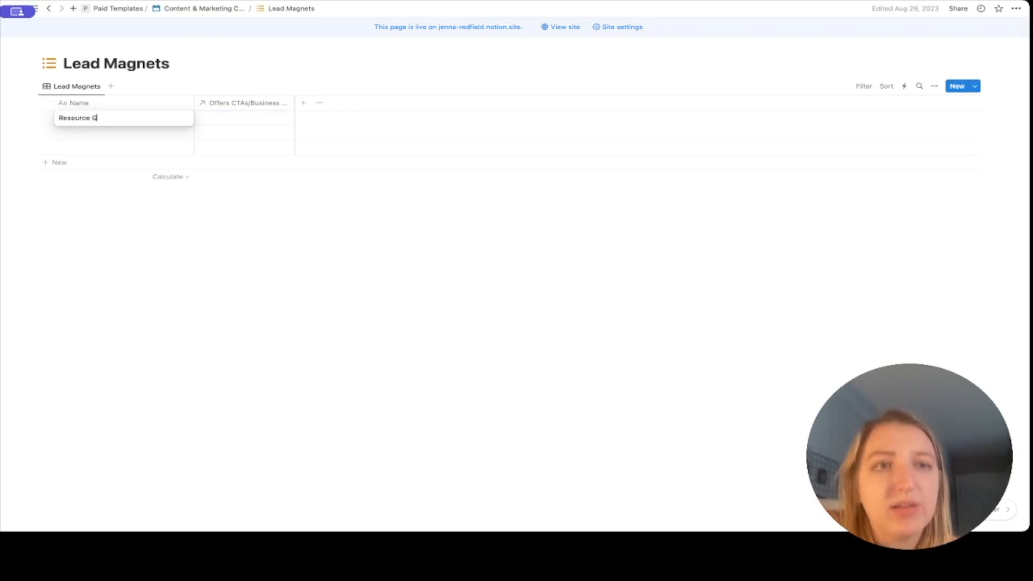
type("uide PDF")
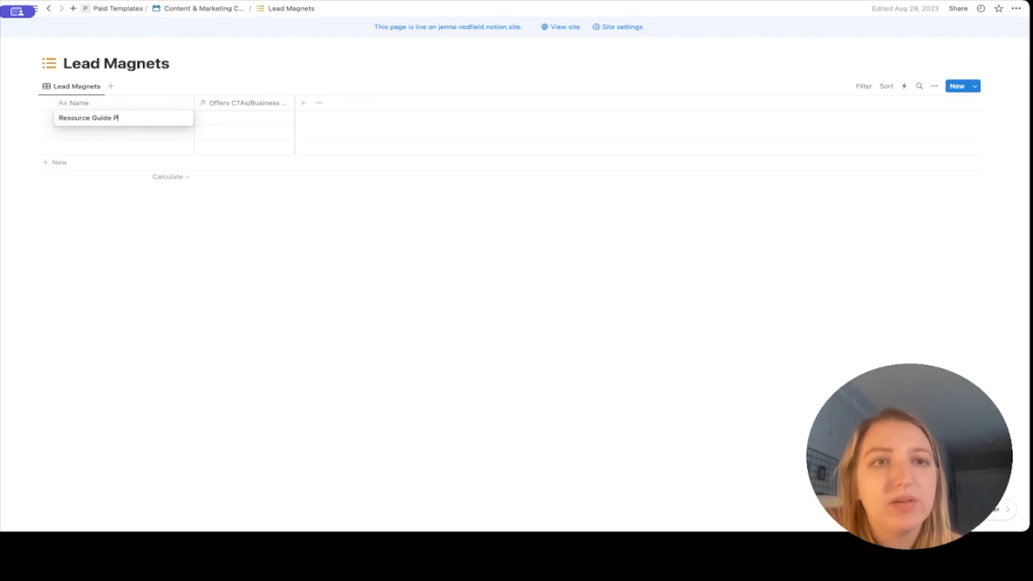
key("Return")
left_click(213, 119)
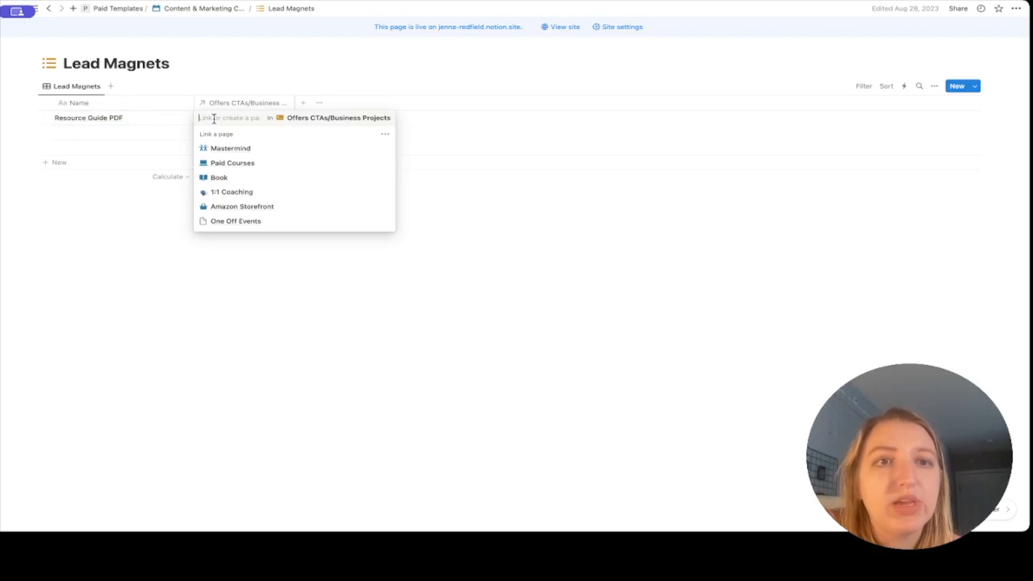
left_click(268, 194)
key("Escape")
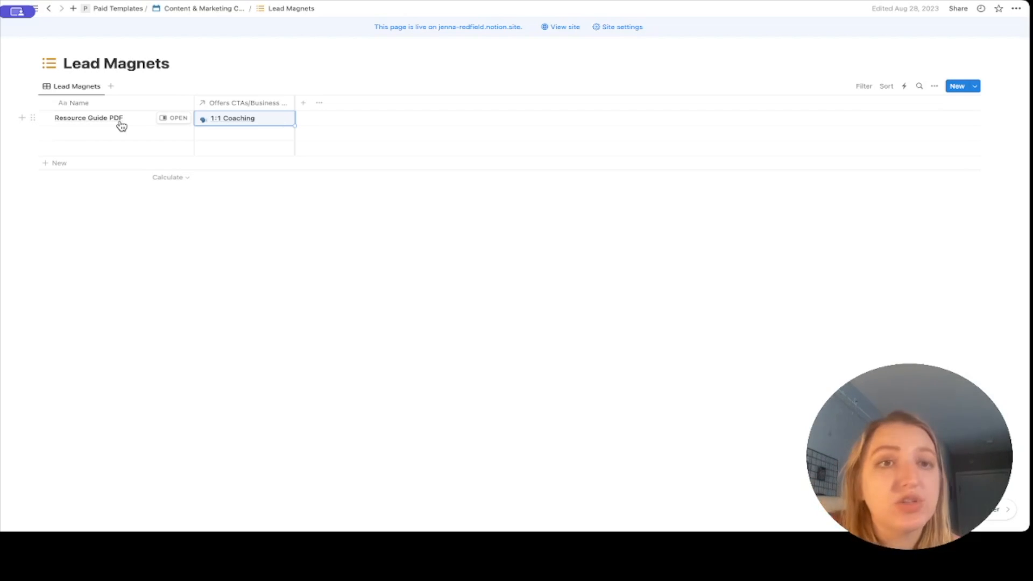
Add a two-way relation property from Lead Magnets to the Main Content Calendar Planner.
left_click(303, 104)
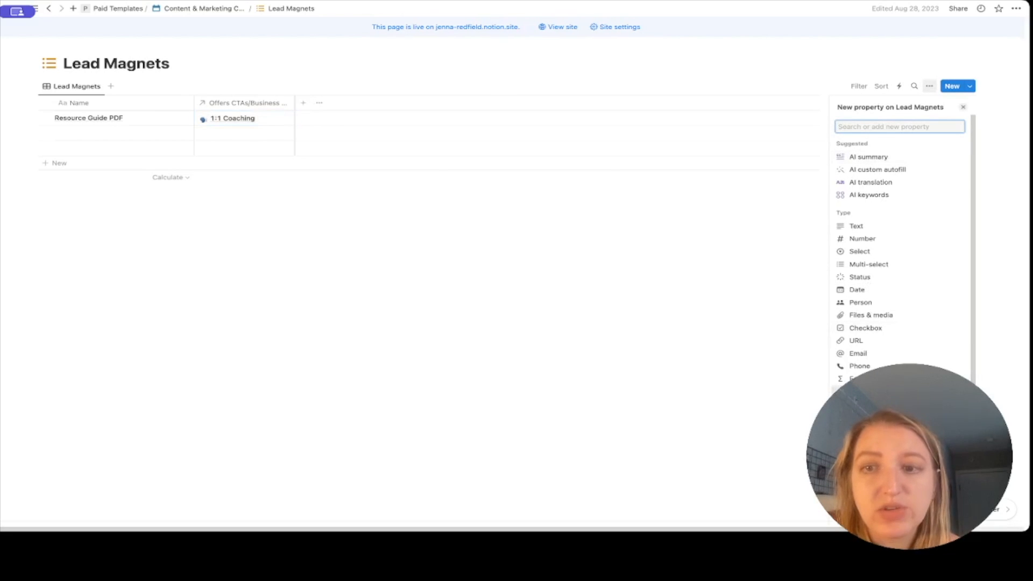
left_click(862, 392)
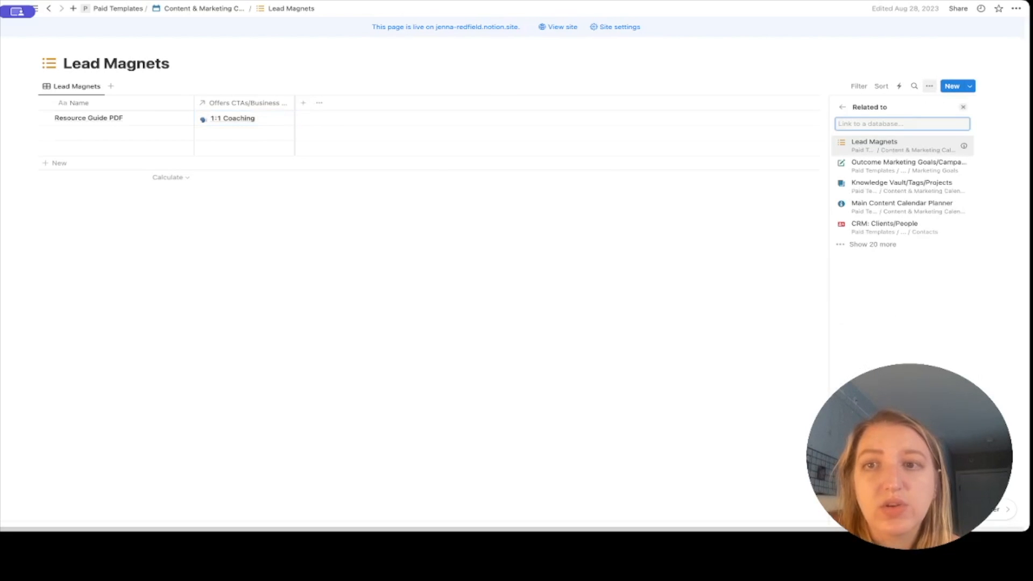
type("content")
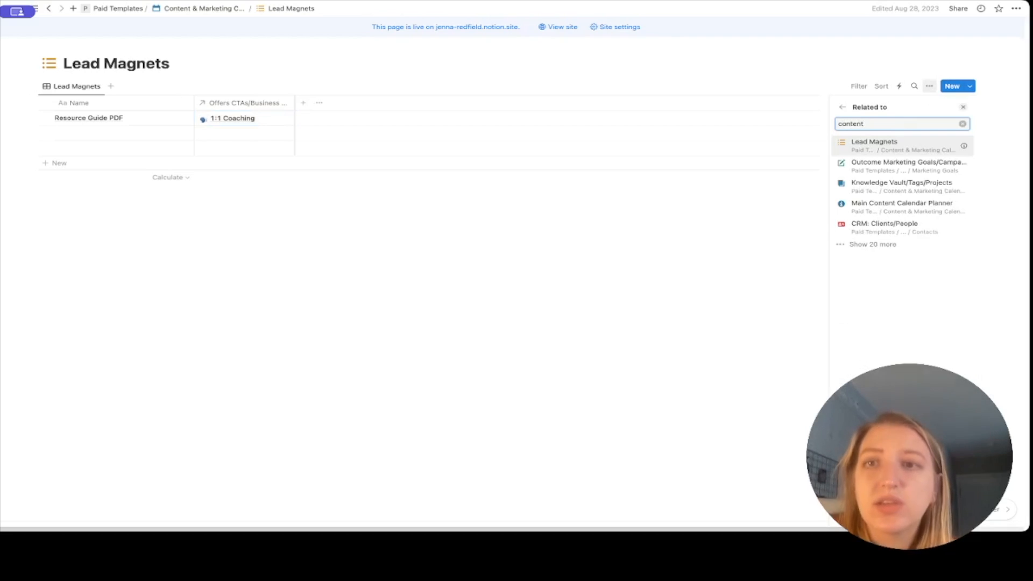
left_click(897, 161)
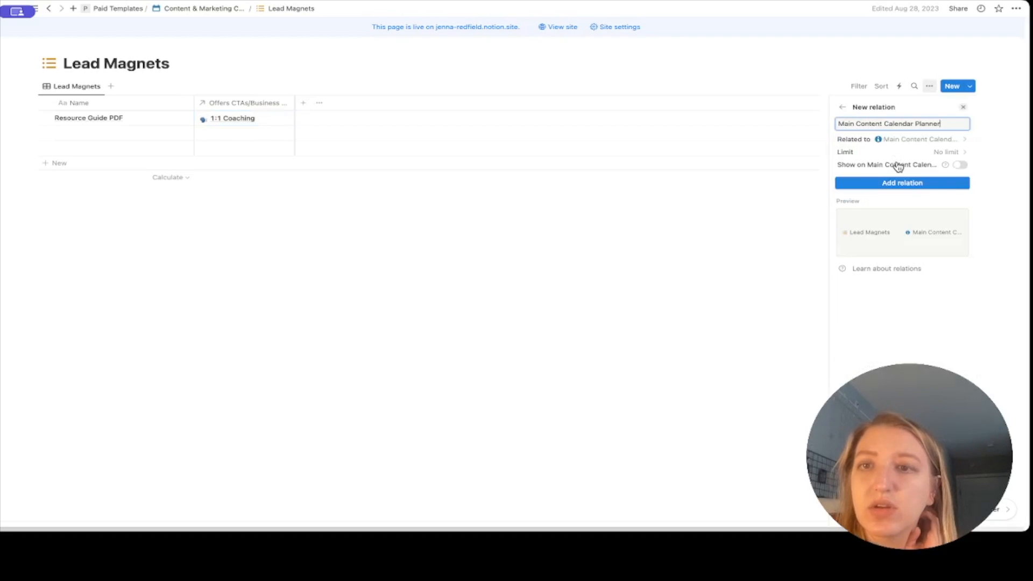
left_click(960, 165)
left_click(913, 218)
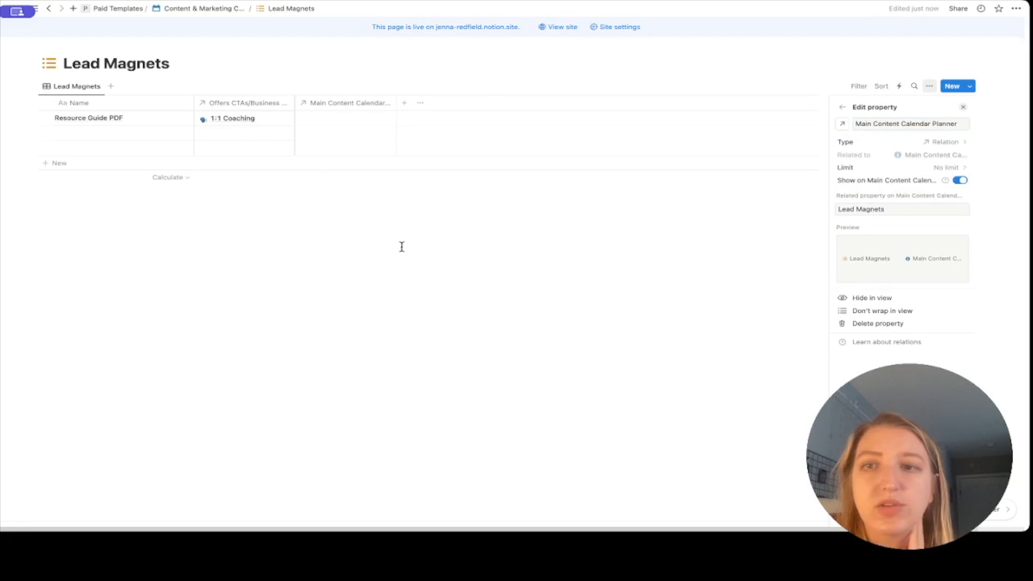
left_click(341, 258)
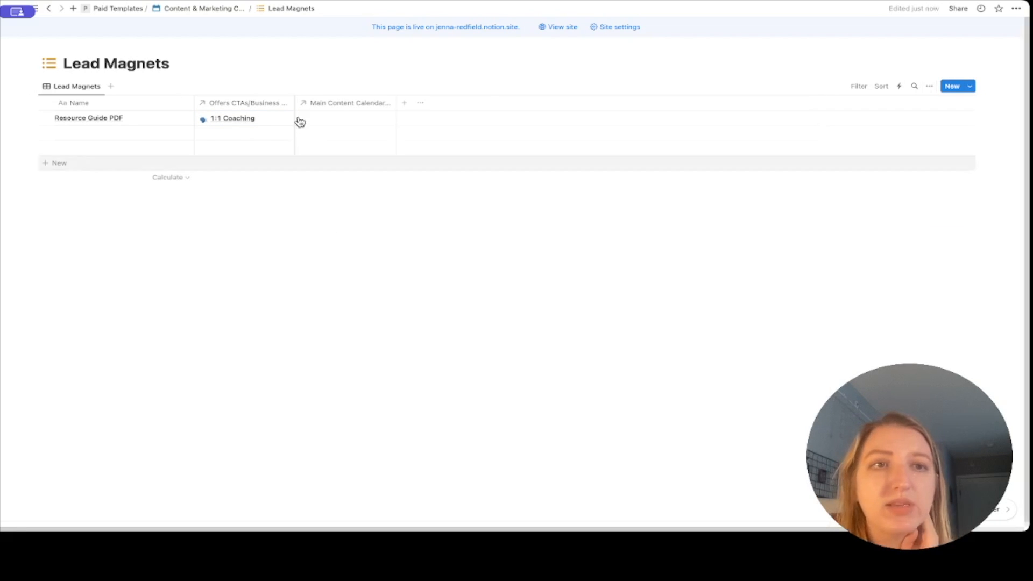
Link Resource Guide PDF to the Example Topic content entry, then return to the planner.
left_click(330, 120)
scroll(354, 156, "down", 2)
left_click(361, 240)
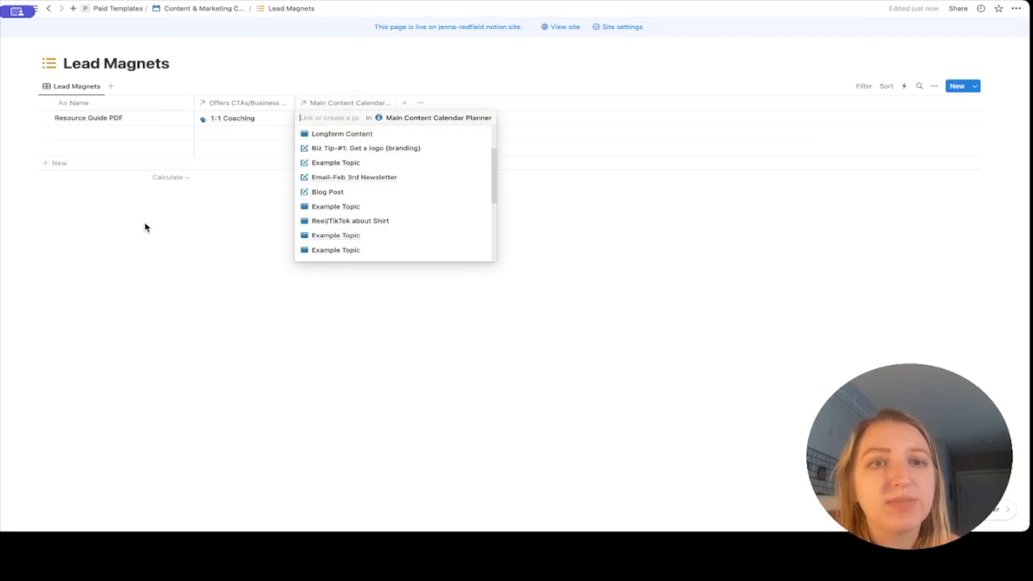
left_click(141, 224)
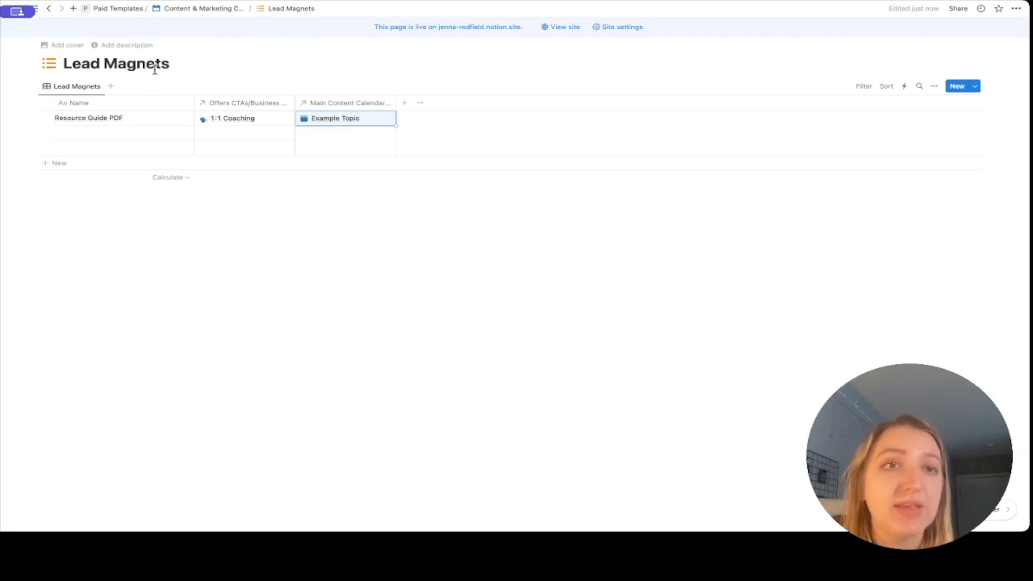
left_click(49, 9)
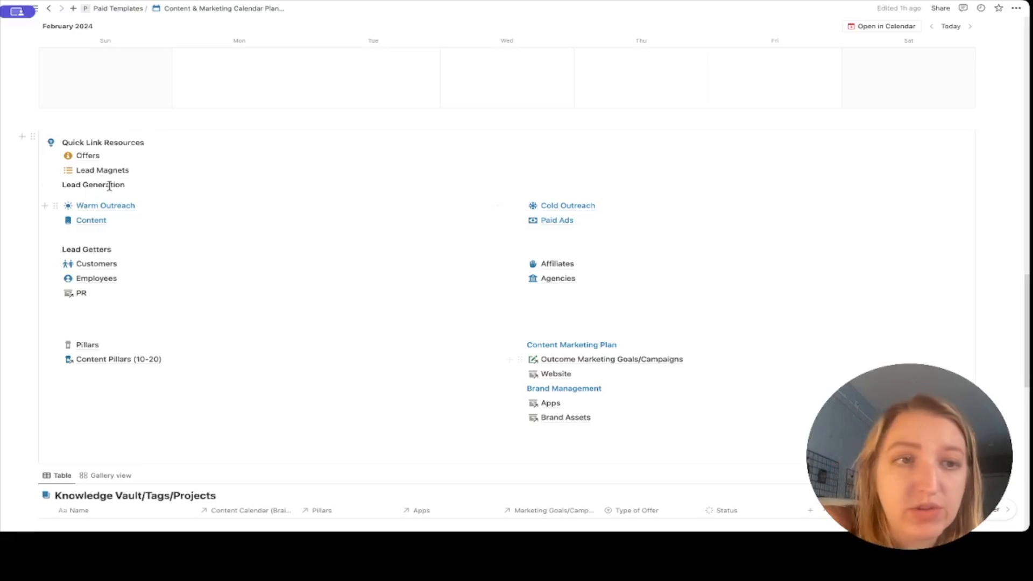
Open Warm Outreach and scroll its CRM: Clients/People table to review the columns.
left_click(123, 208)
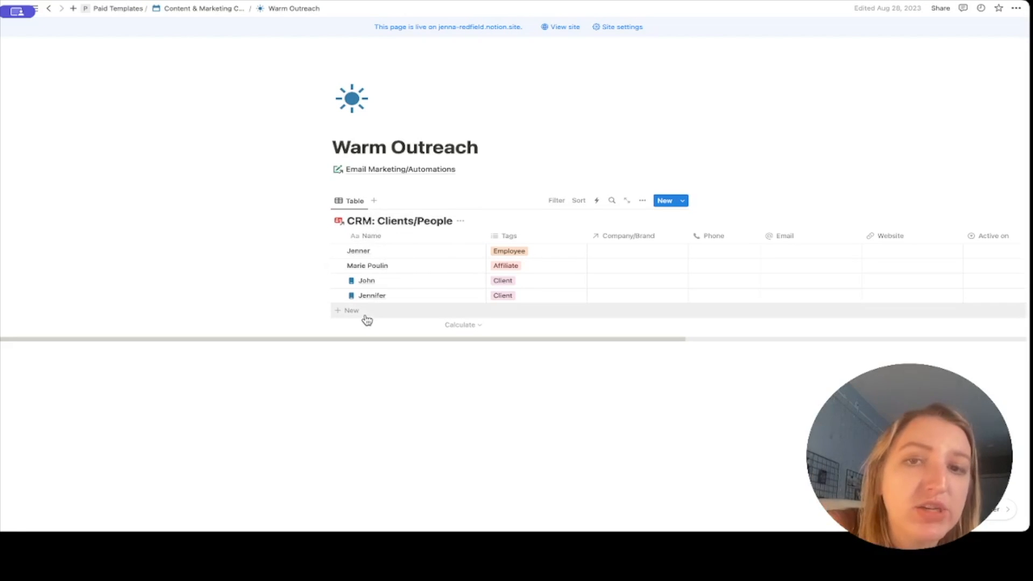
scroll(603, 290, "right", 10)
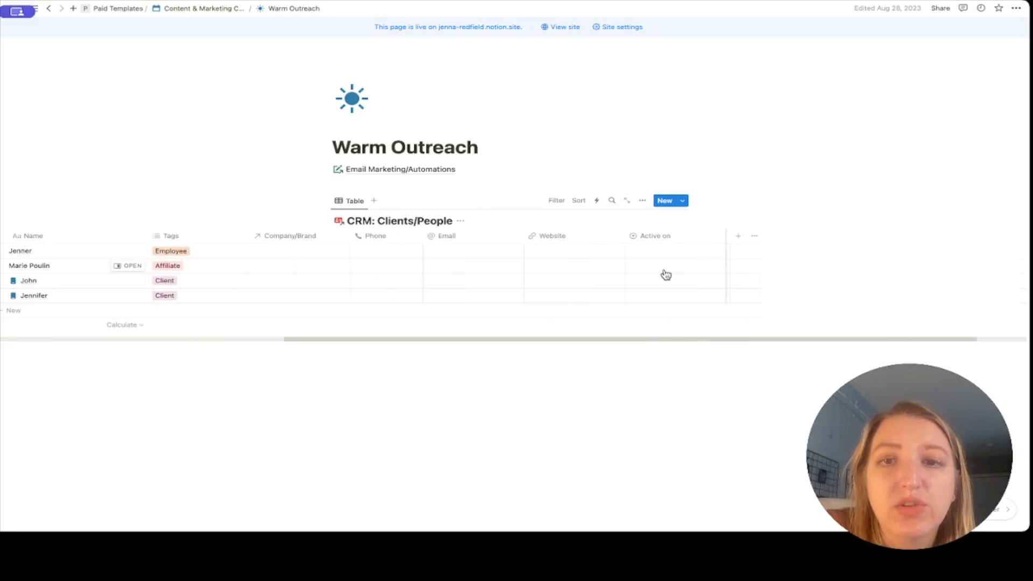
scroll(754, 260, "left", 5)
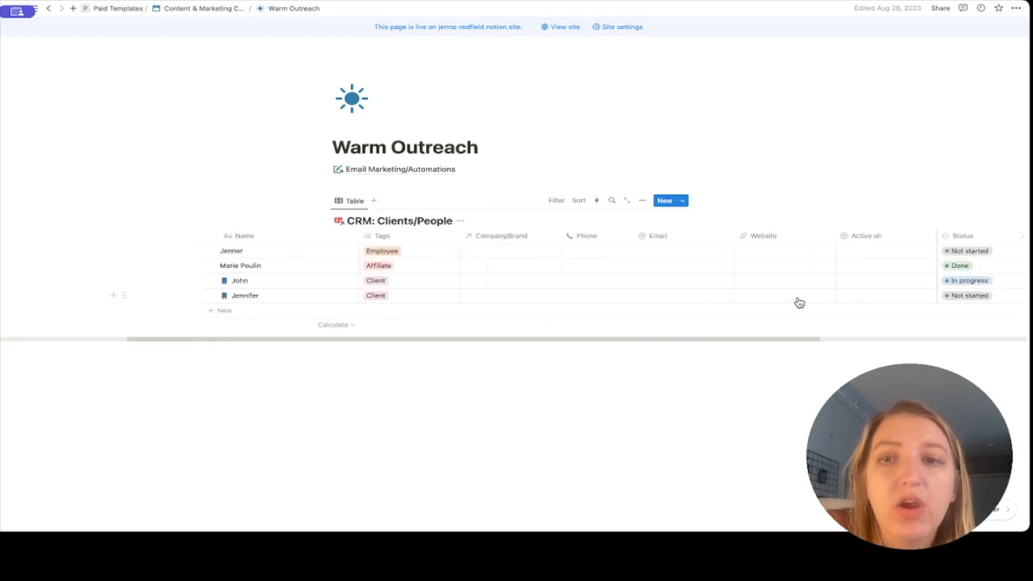
scroll(800, 303, "left", 5)
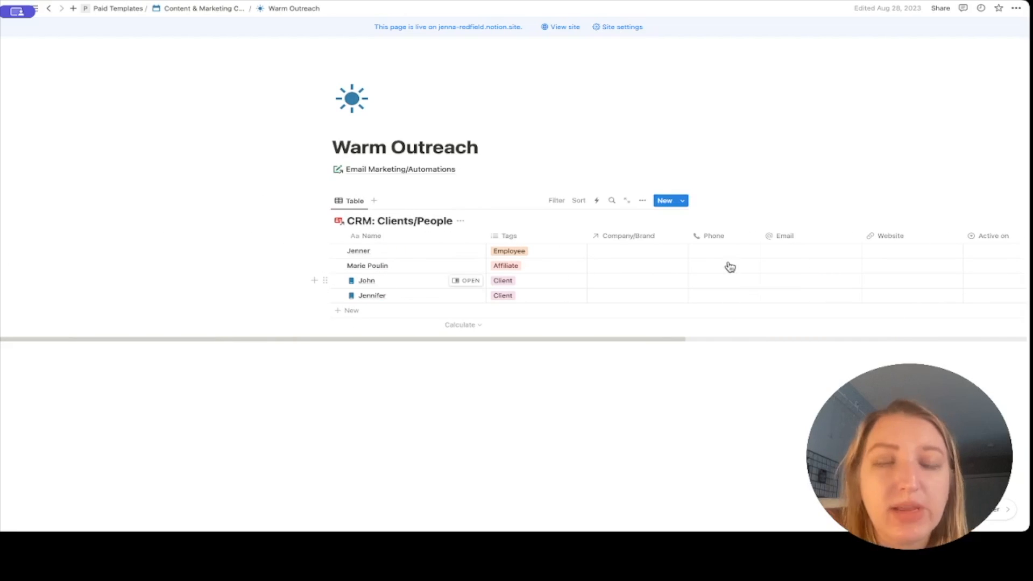
Open Cold Outreach from the planner page and add an Email column to its table.
left_click(48, 11)
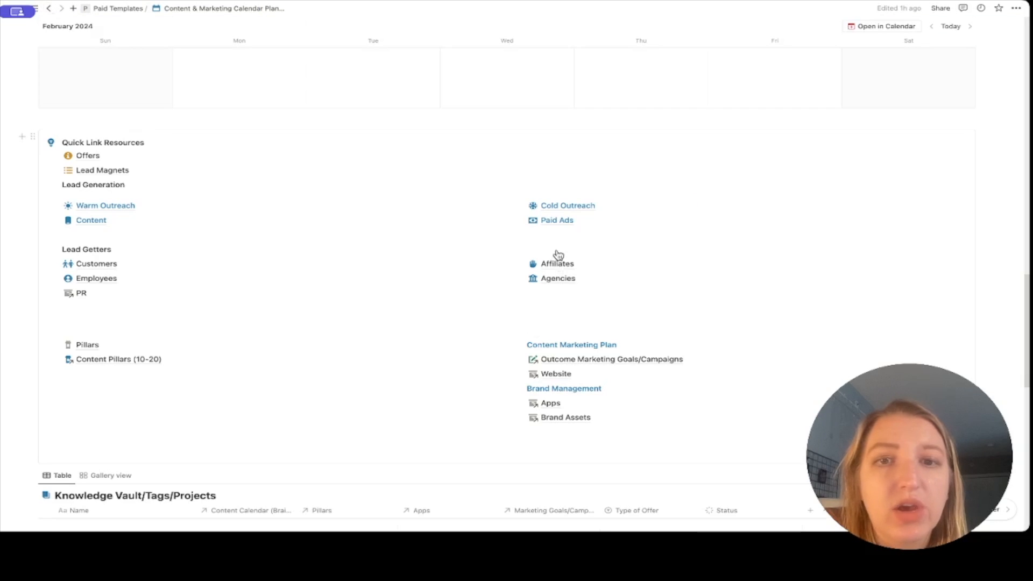
left_click(563, 210)
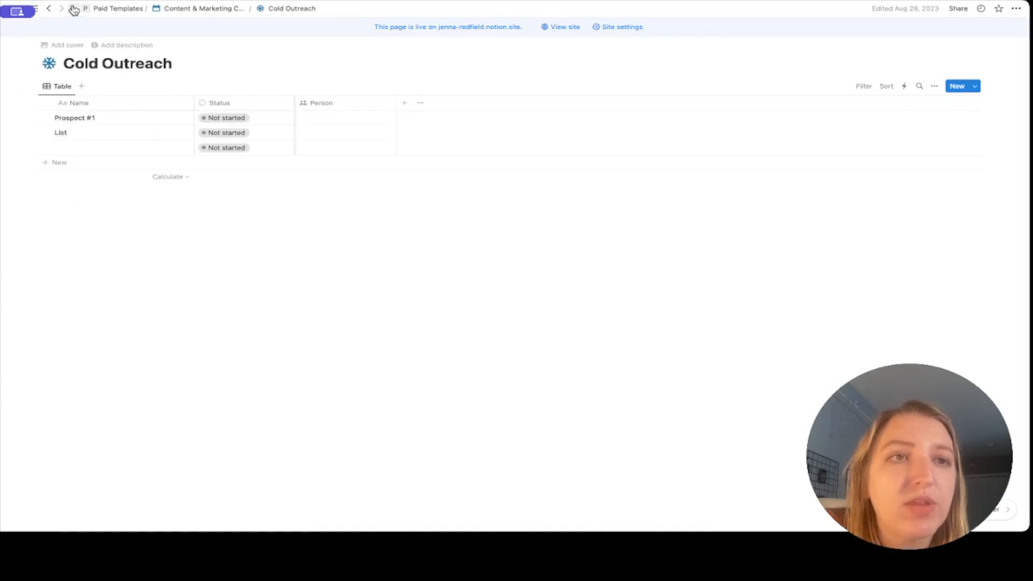
left_click(405, 103)
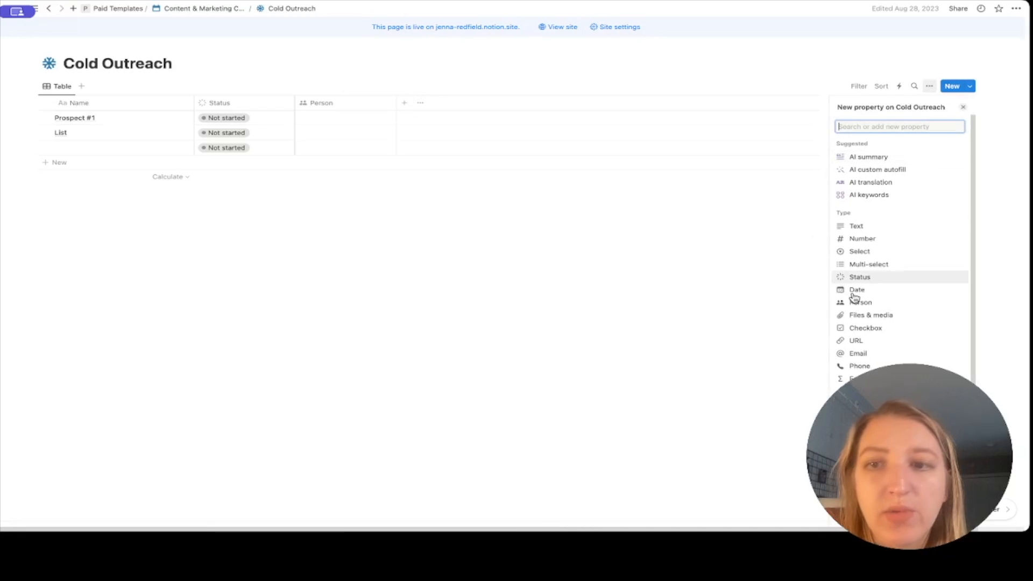
left_click(860, 354)
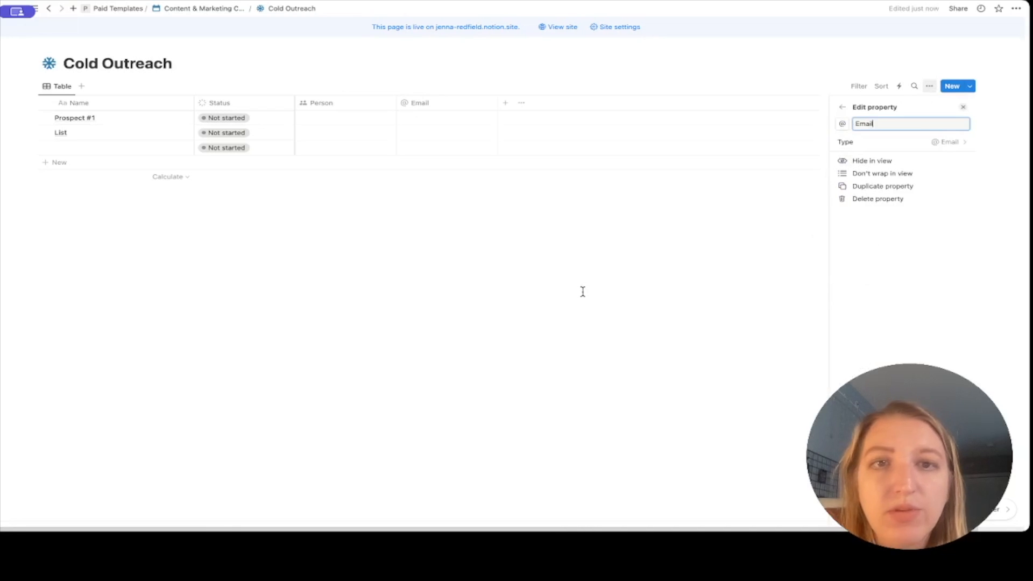
key("Escape")
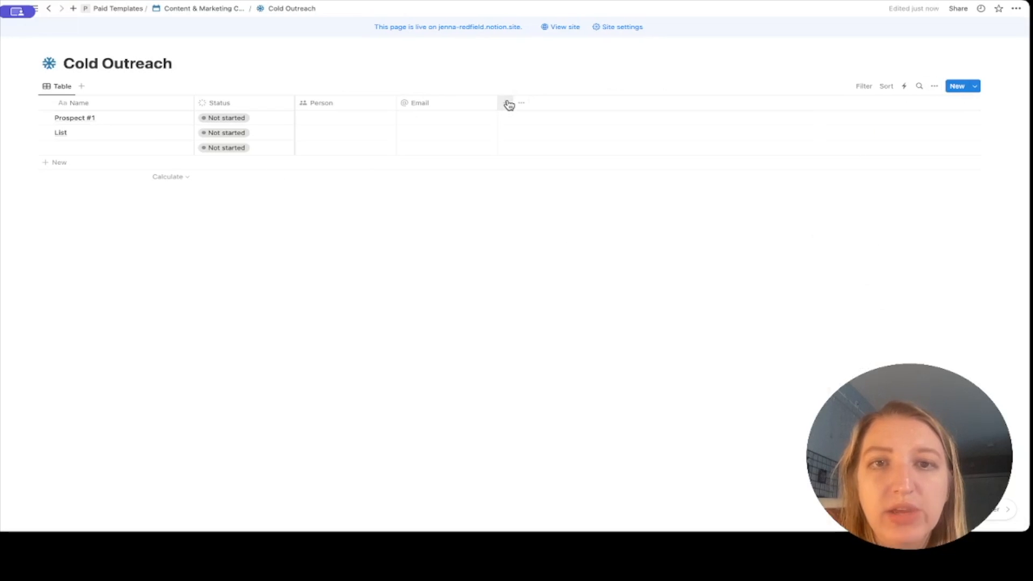
Add a Phone column and go back to the calendar planner page.
left_click(506, 104)
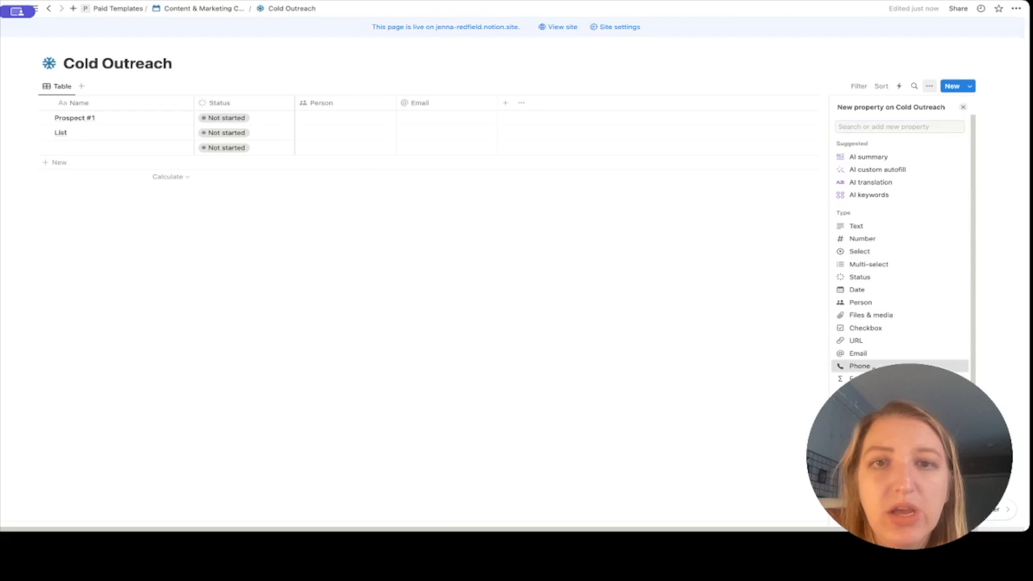
left_click(860, 366)
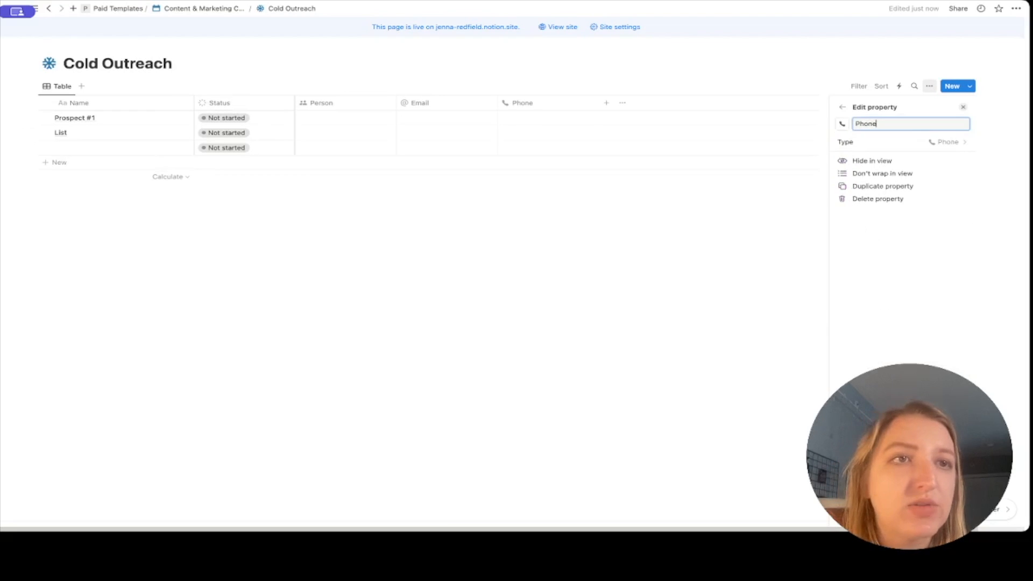
left_click(48, 10)
left_click(49, 11)
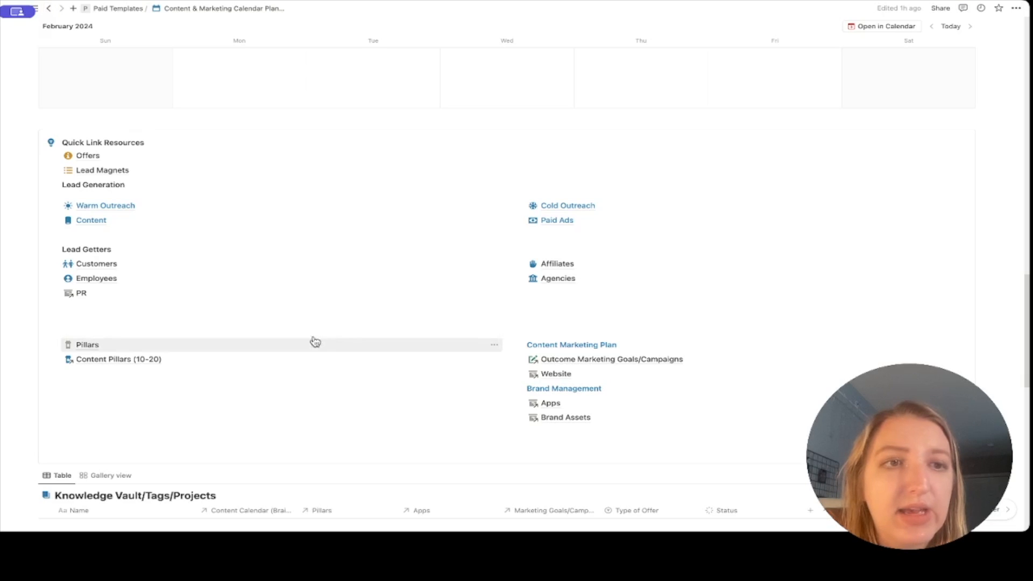
Go to the Content page, then to its YouTube Channel/Video page under Social Media.
left_click(89, 223)
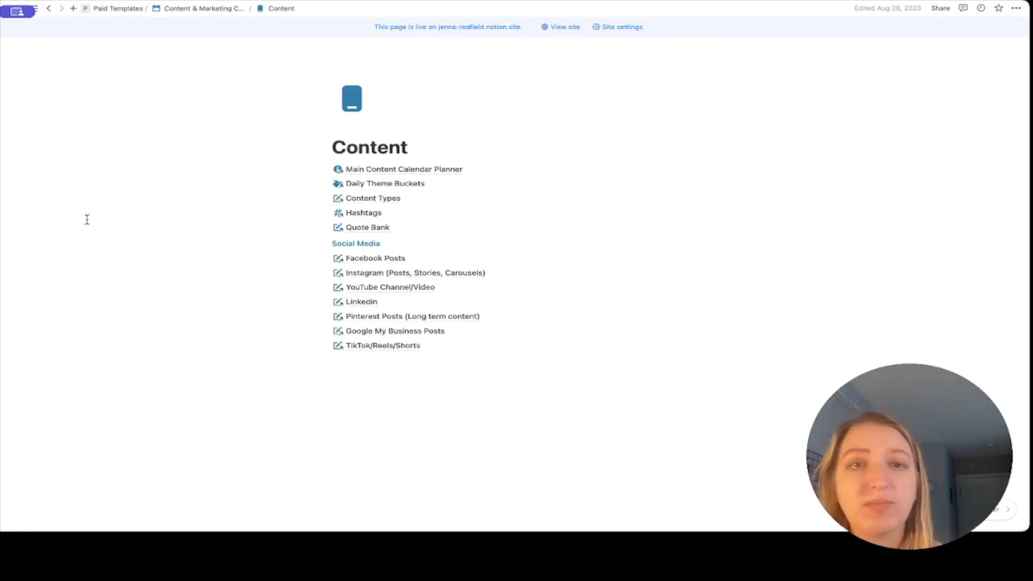
mouse_move(397, 171)
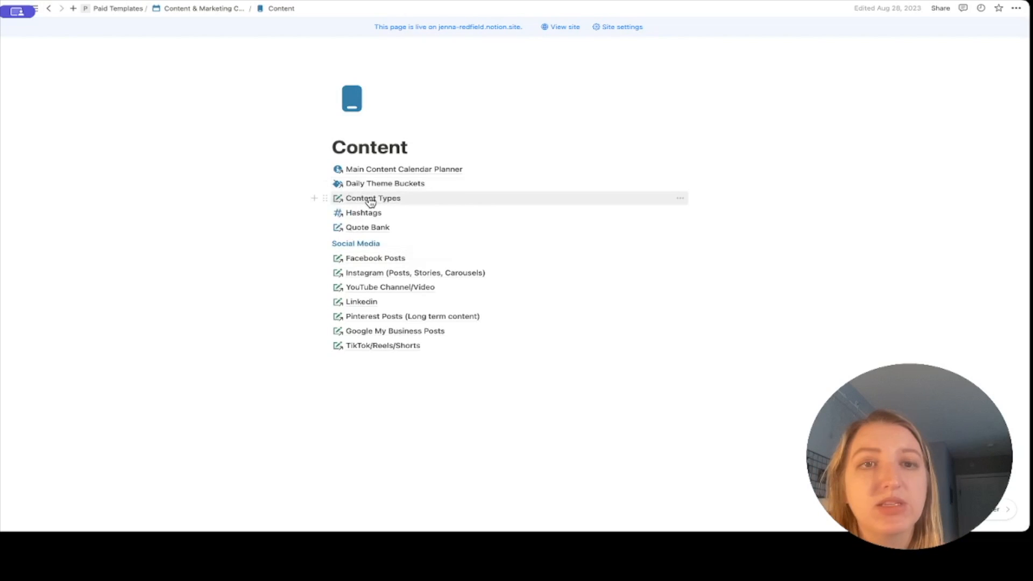
mouse_move(371, 229)
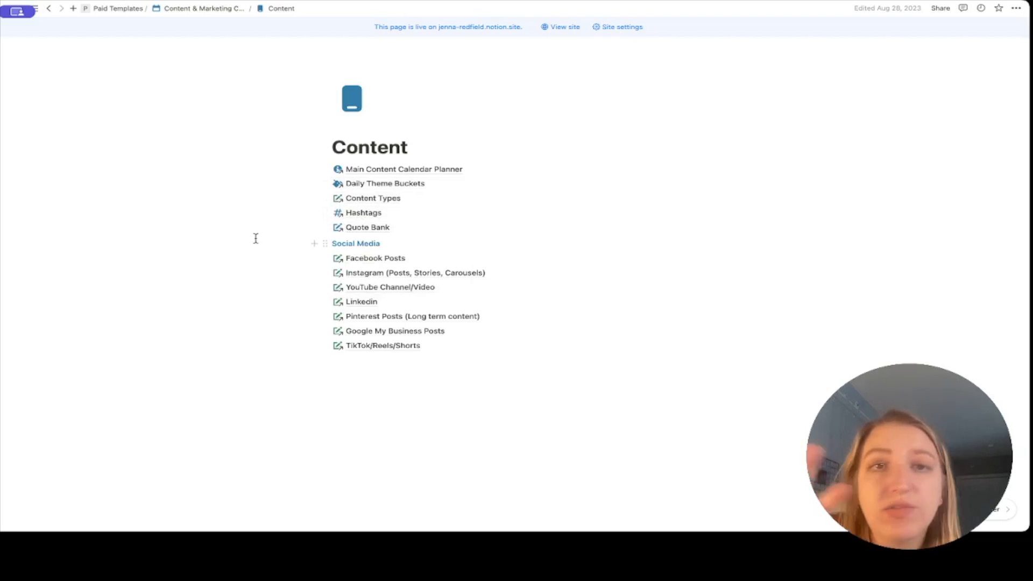
left_click(387, 291)
Expand the 2024 row in YouTube Content To Post to show its three sub-items.
scroll(390, 292, "down", 5)
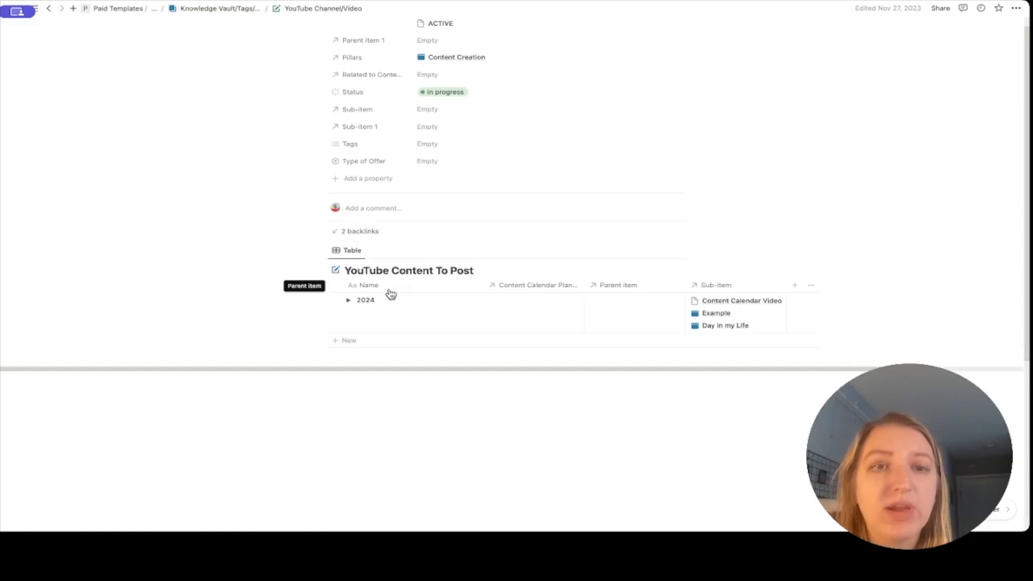
left_click(350, 303)
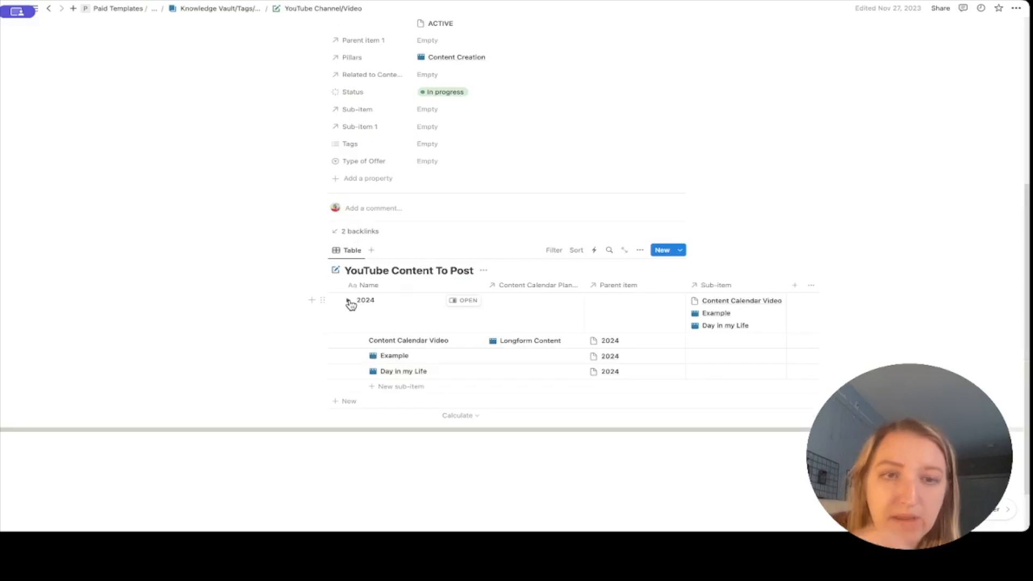
left_click(350, 302)
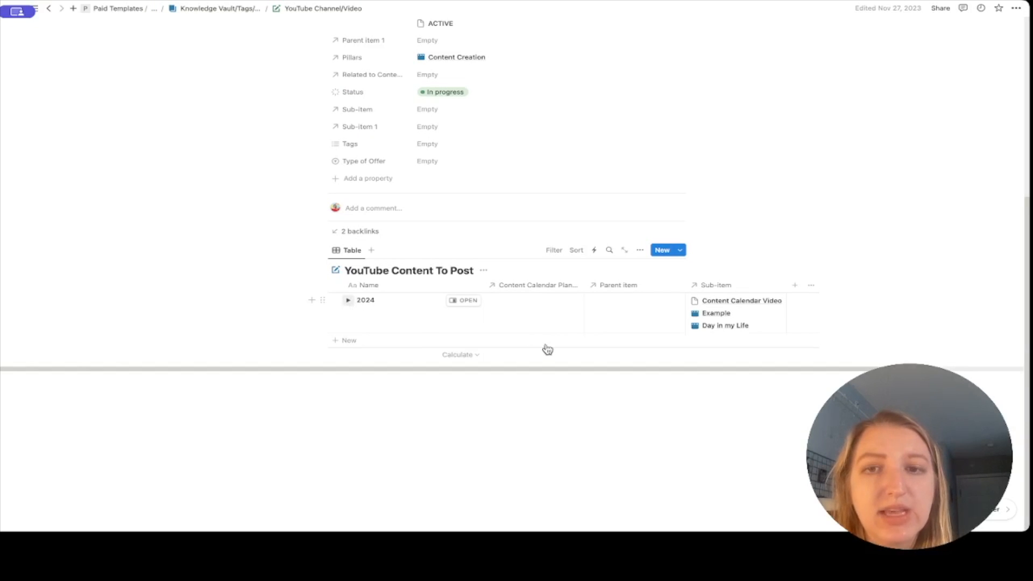
left_click(348, 300)
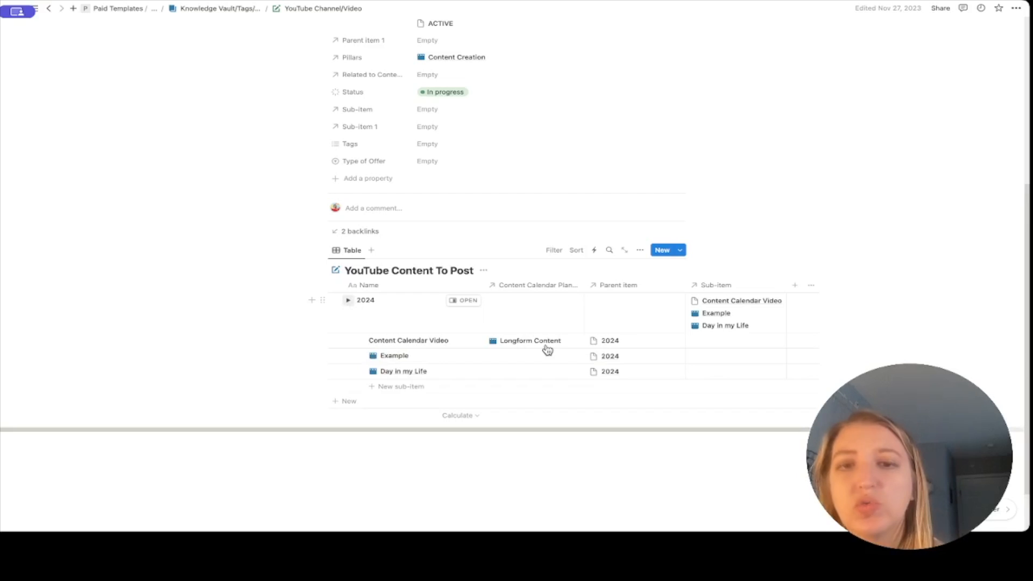
Hide the Parent item and Sub-item columns from the table view.
left_click(637, 289)
left_click(639, 383)
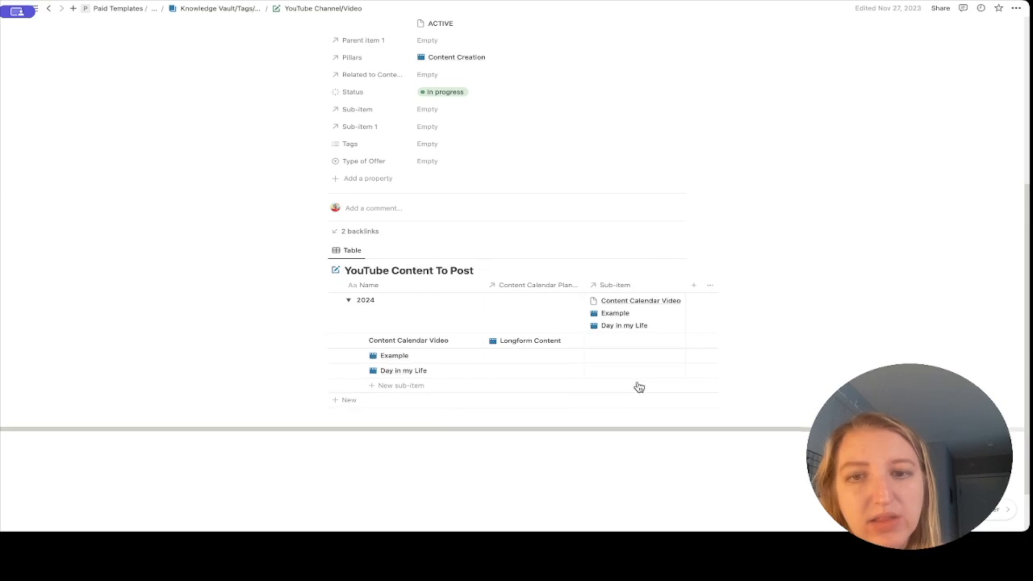
left_click(619, 285)
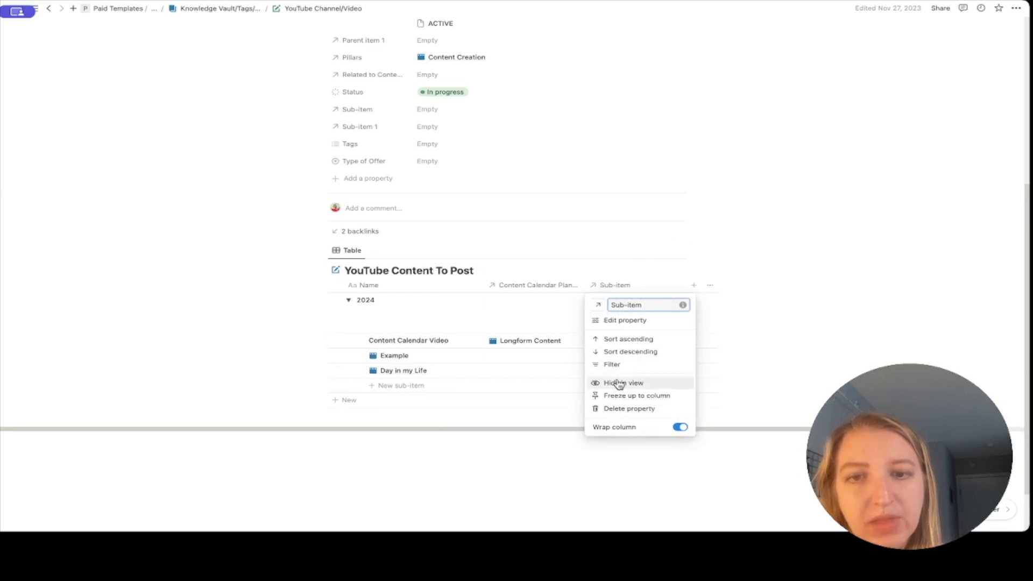
left_click(619, 384)
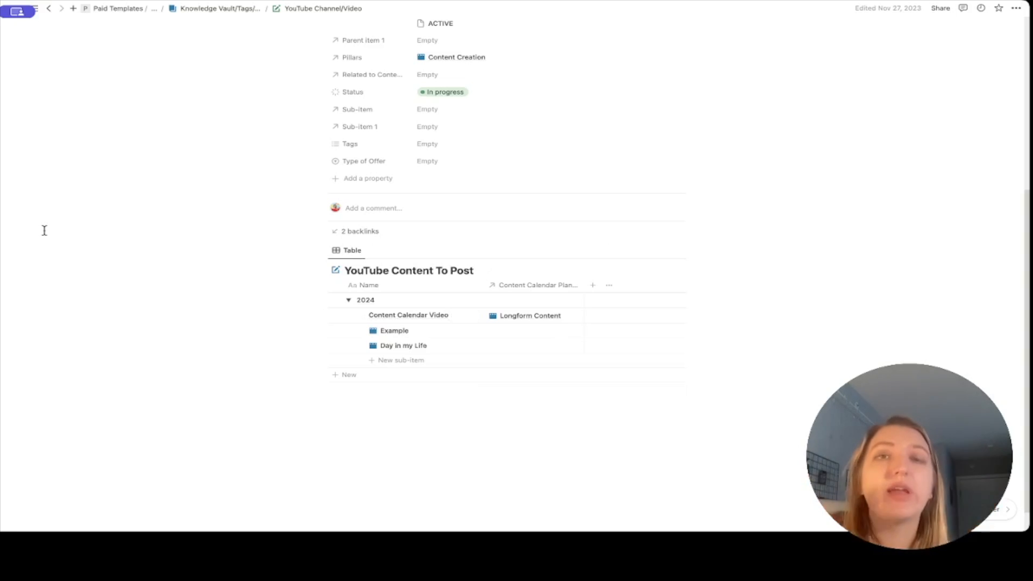
Return from the YouTube page through Content to the Content & Marketing Calendar Planner.
mouse_move(2, 173)
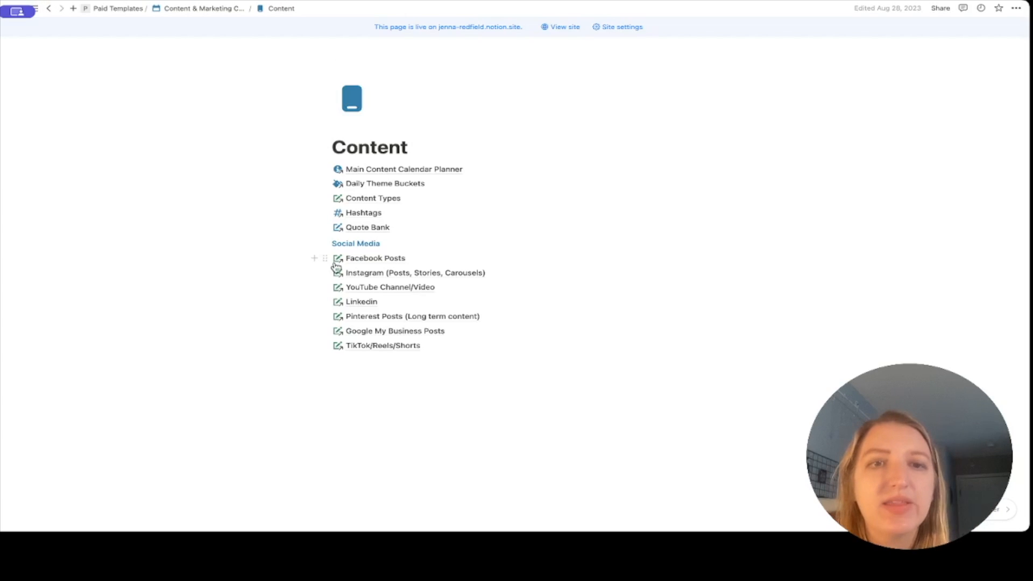
mouse_move(371, 353)
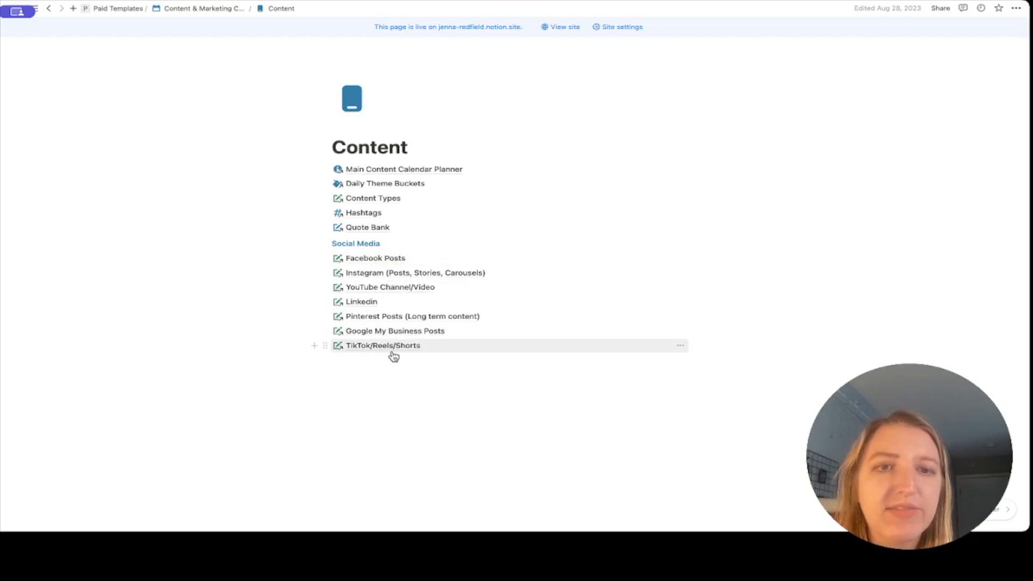
left_click(445, 419)
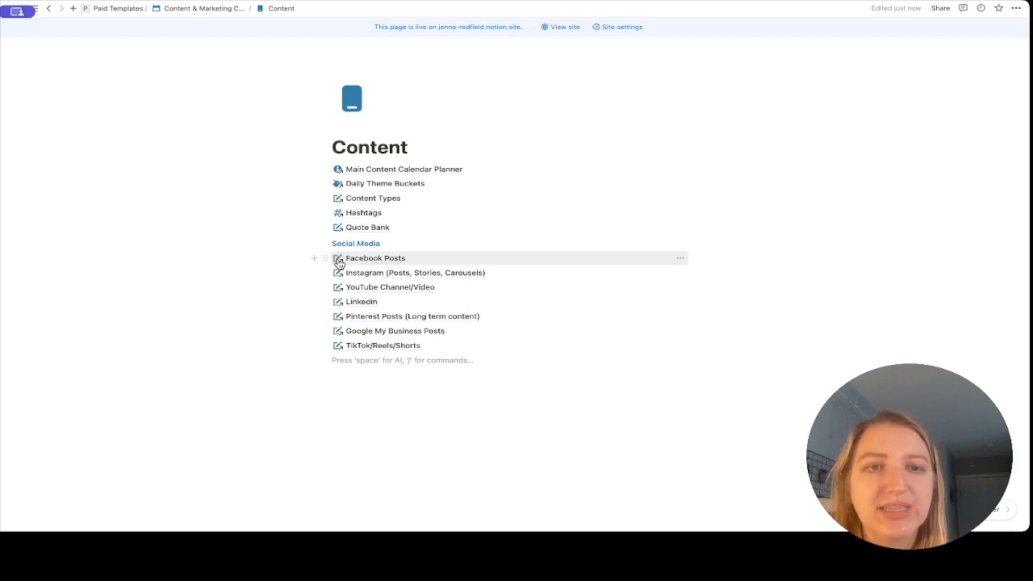
left_click(49, 10)
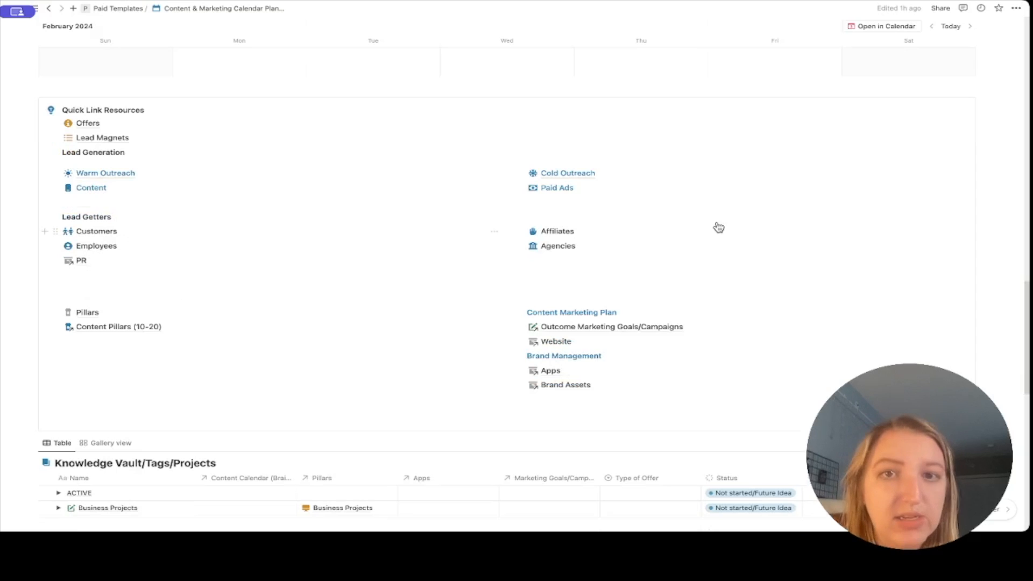
left_click(564, 193)
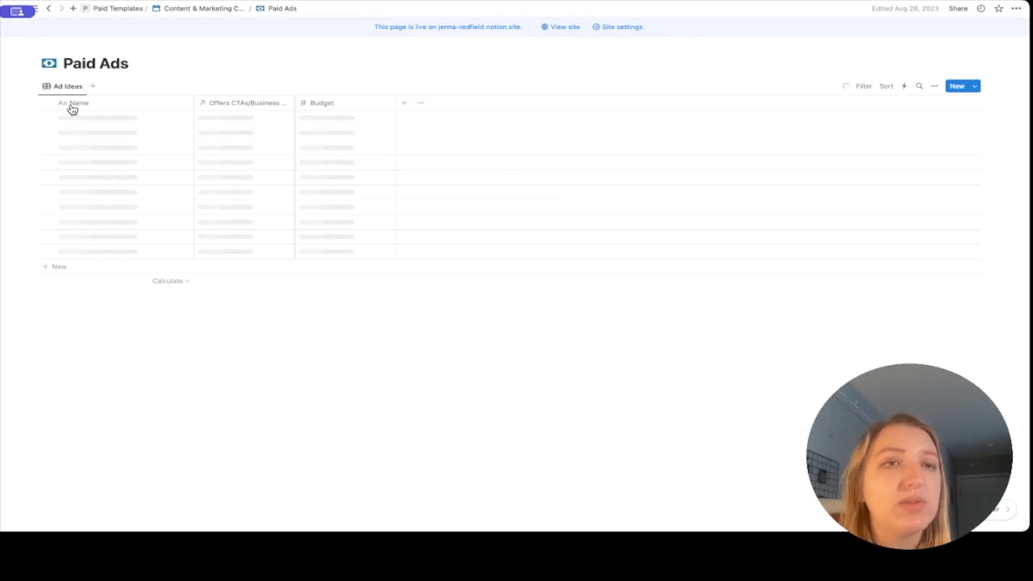
left_click(181, 120)
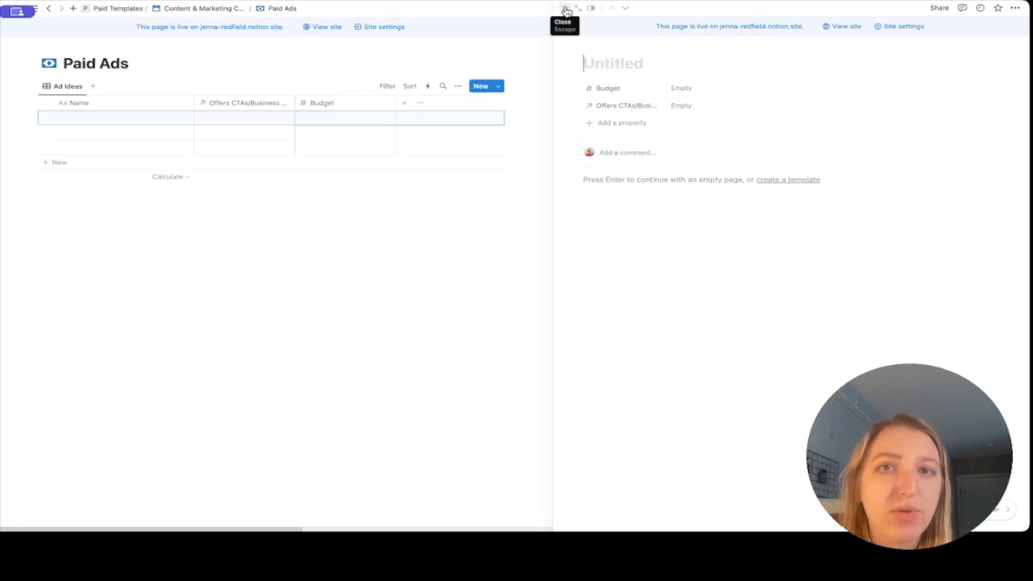
left_click(50, 9)
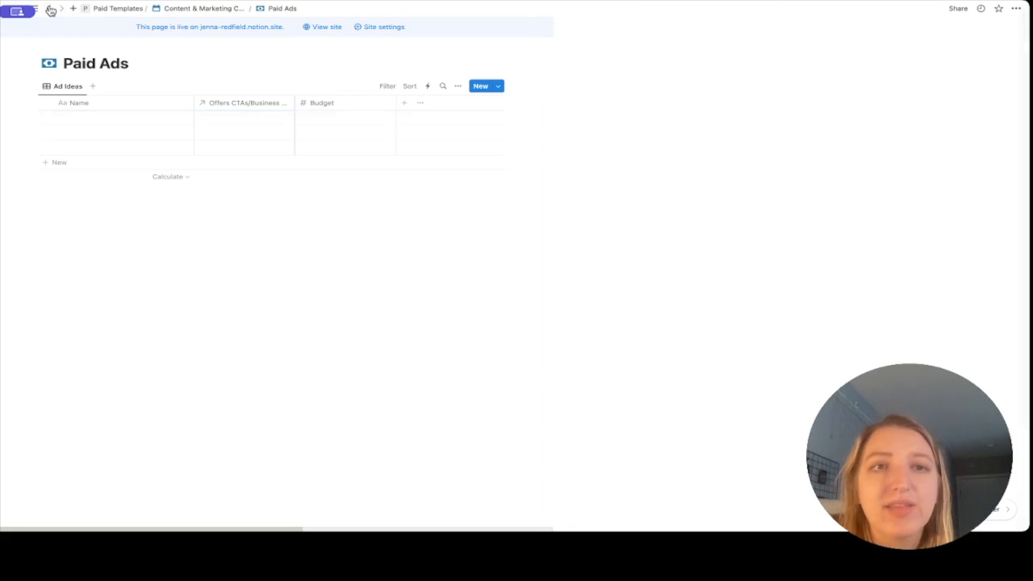
left_click(50, 9)
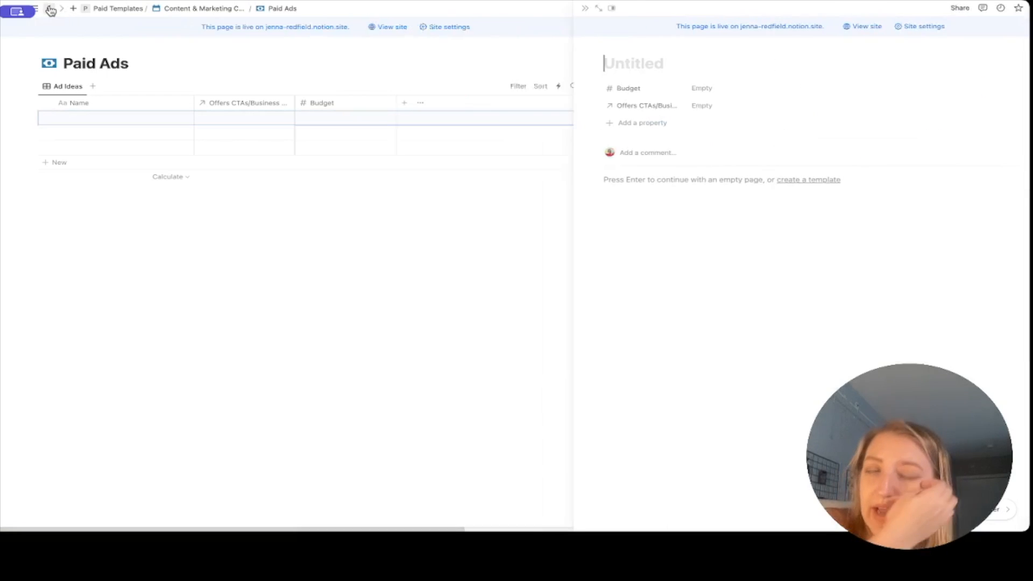
left_click(50, 9)
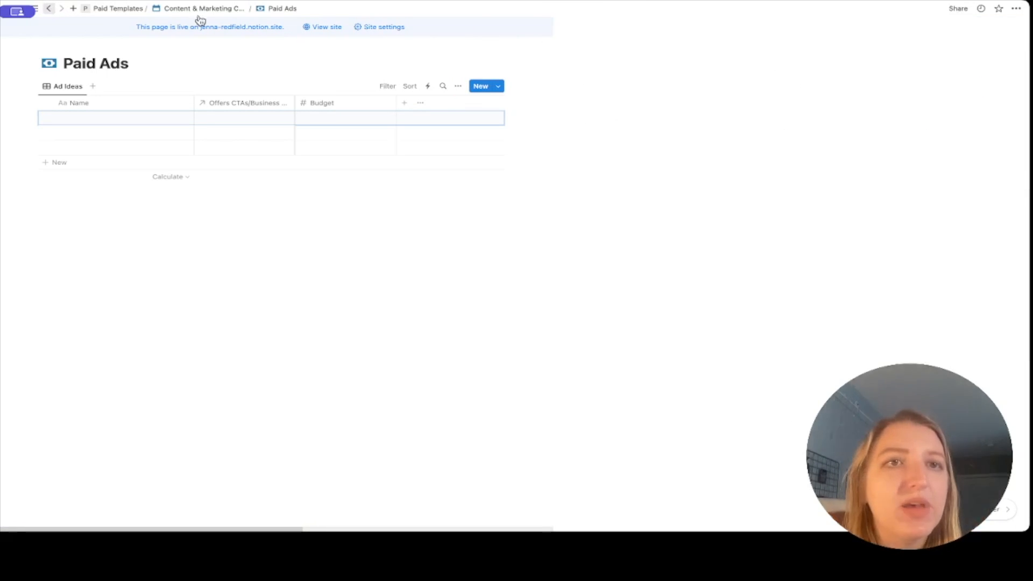
left_click(203, 11)
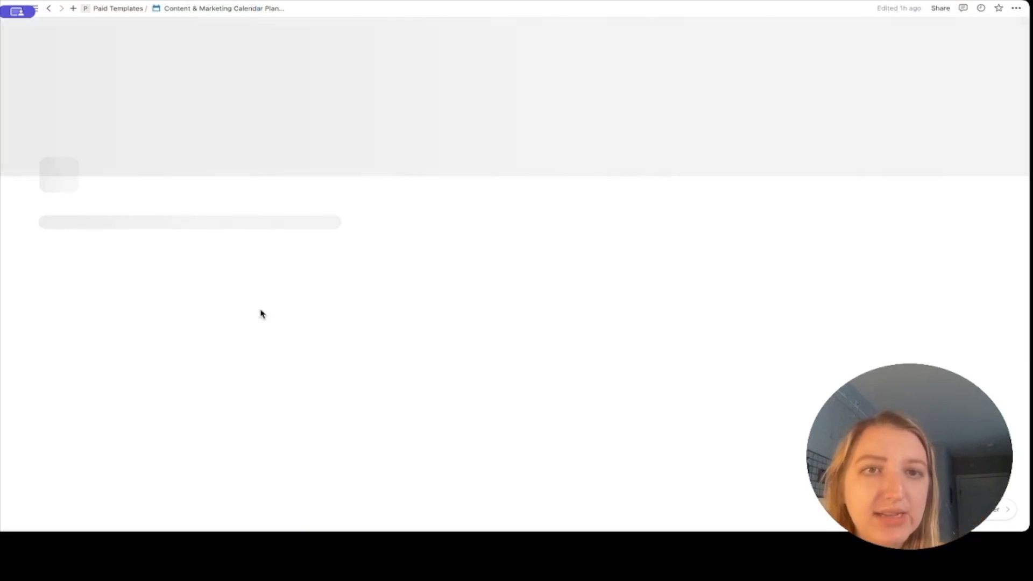
scroll(348, 321, "down", 15)
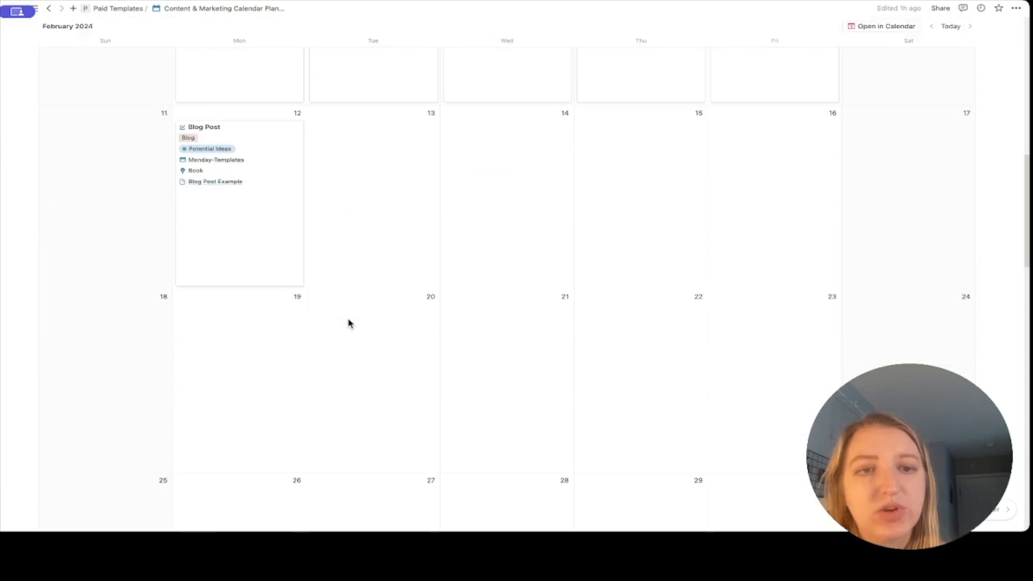
Look at the Agencies page from the quick links, then return to the planner.
scroll(349, 324, "down", 2)
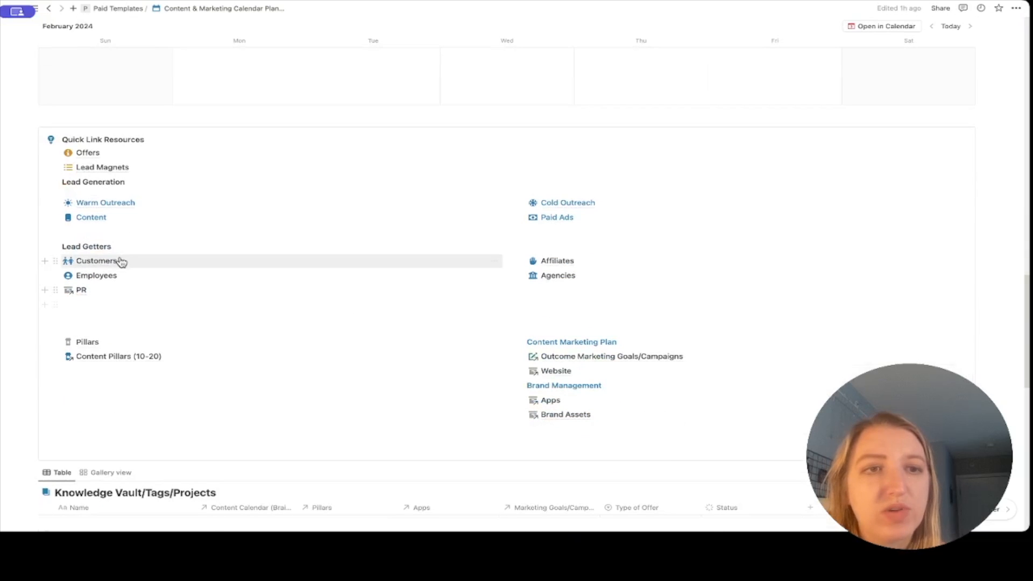
mouse_move(102, 281)
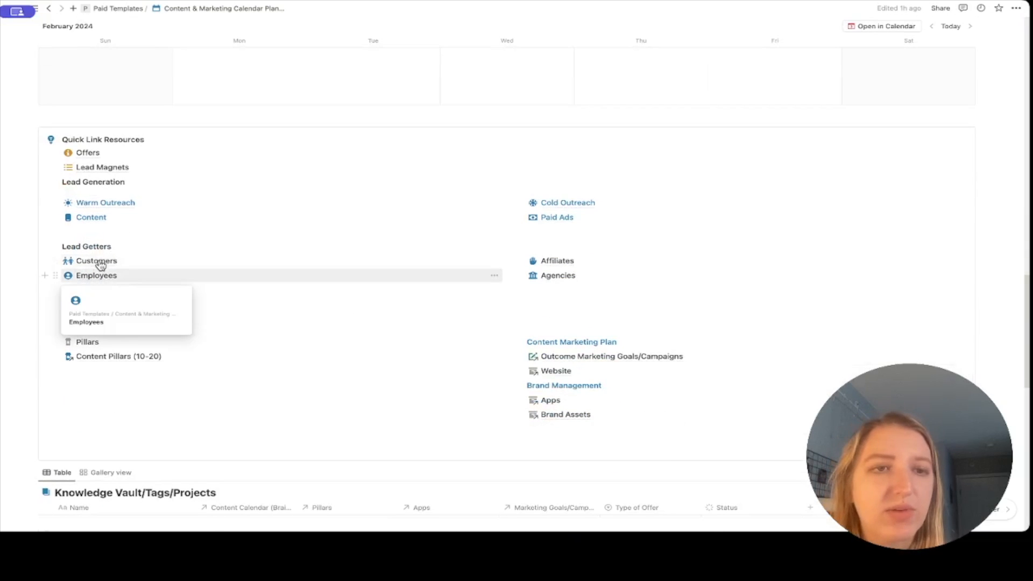
left_click(559, 276)
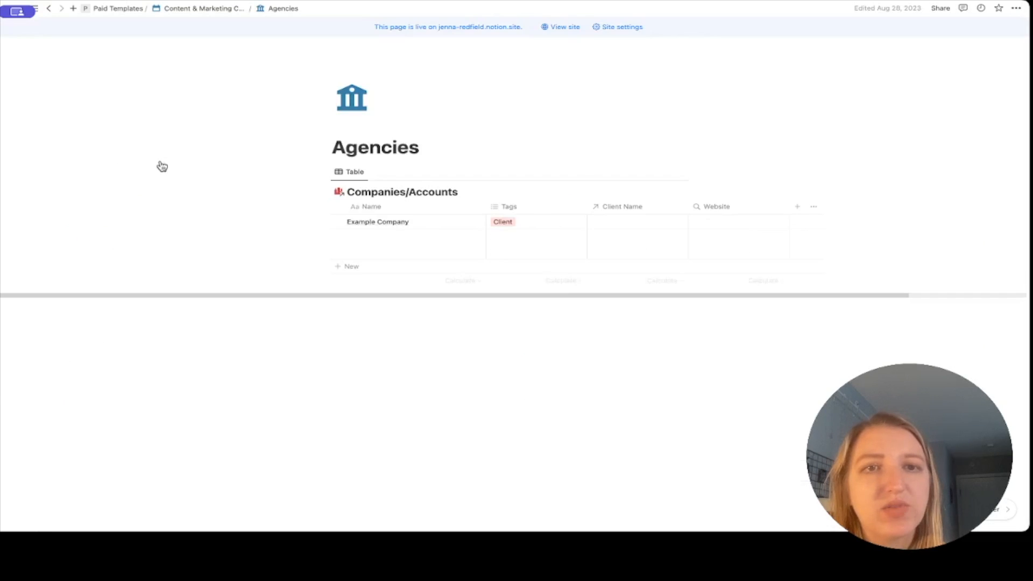
left_click(48, 8)
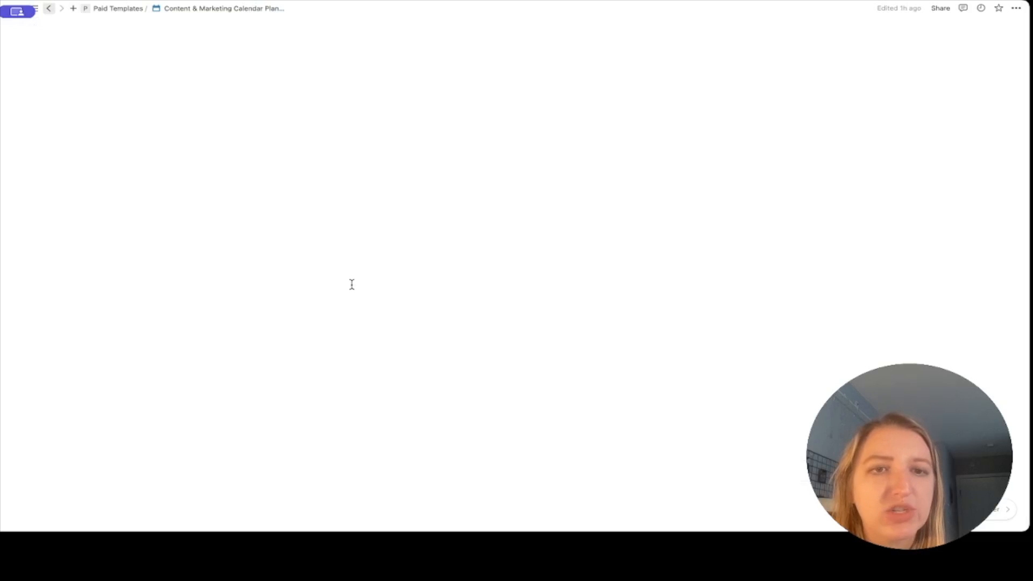
Browse the Pillars database in Table and Board views, then return to Quick Link Resources.
scroll(353, 288, "down", 2)
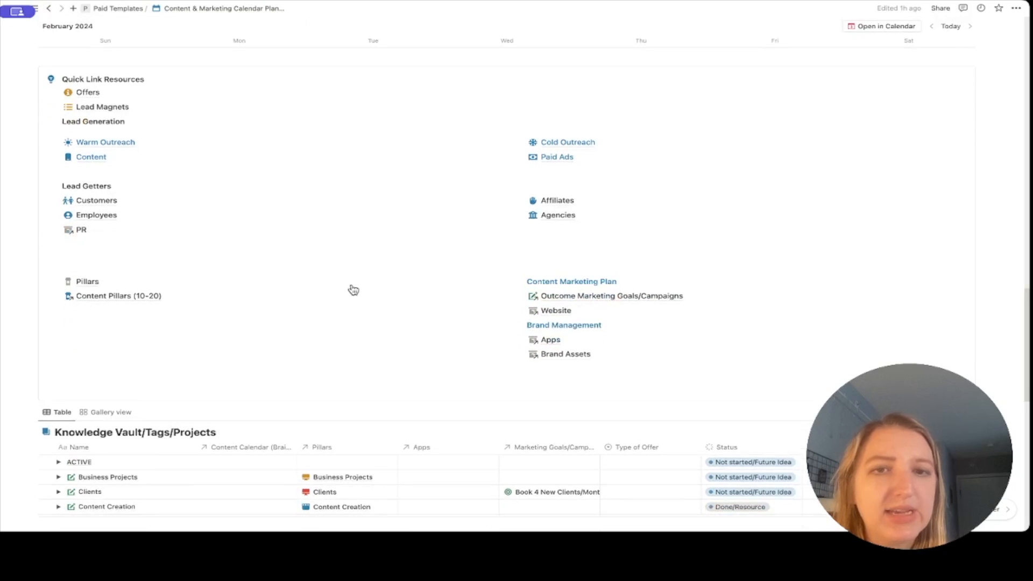
left_click(88, 282)
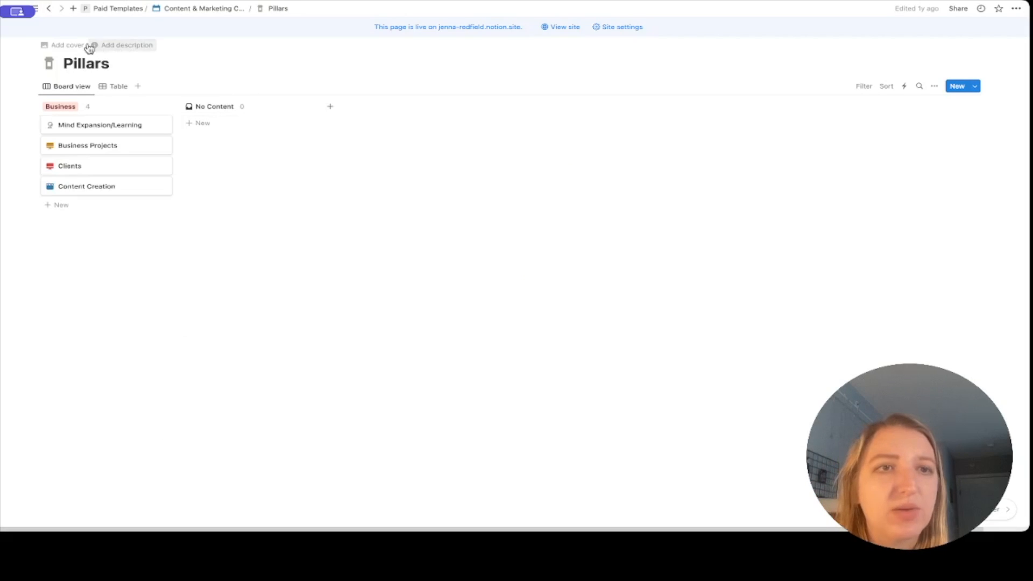
left_click(122, 91)
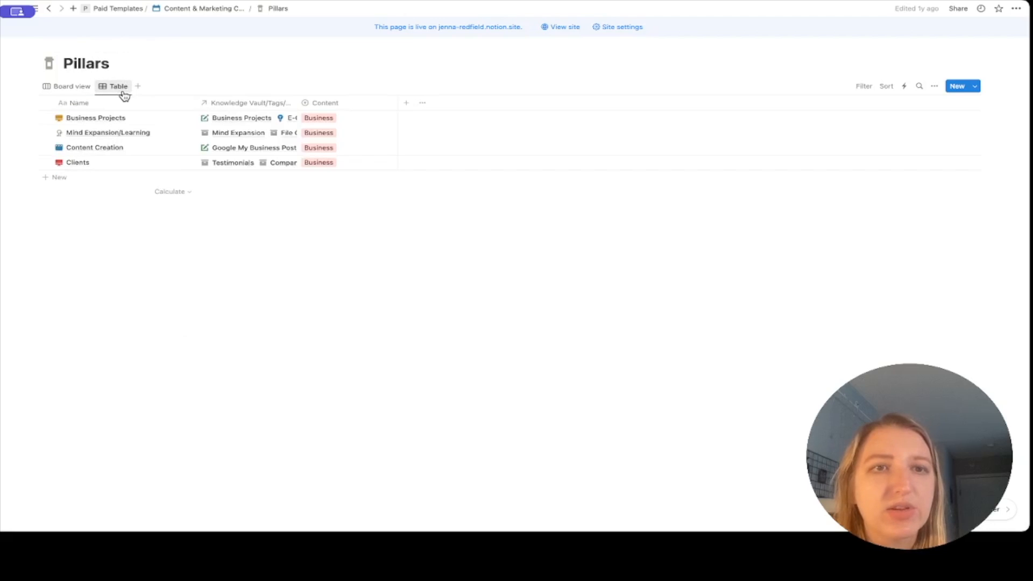
left_click(49, 10)
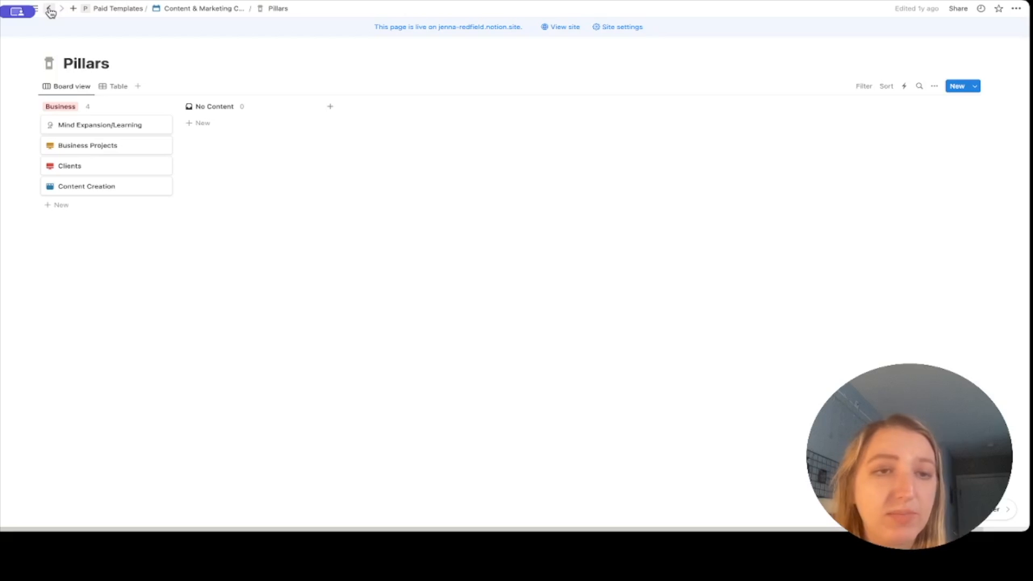
left_click(192, 13)
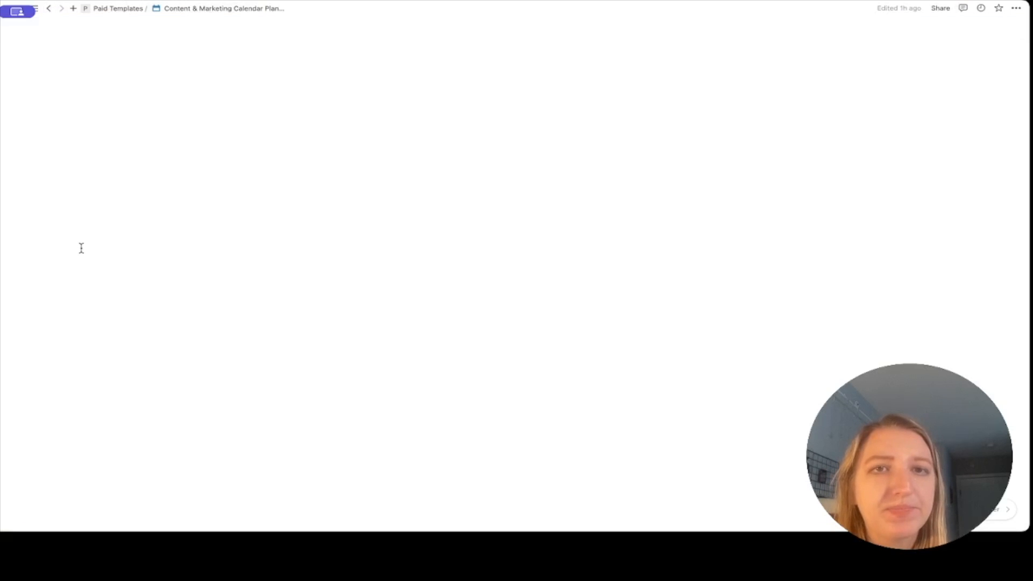
scroll(81, 248, "down", 10)
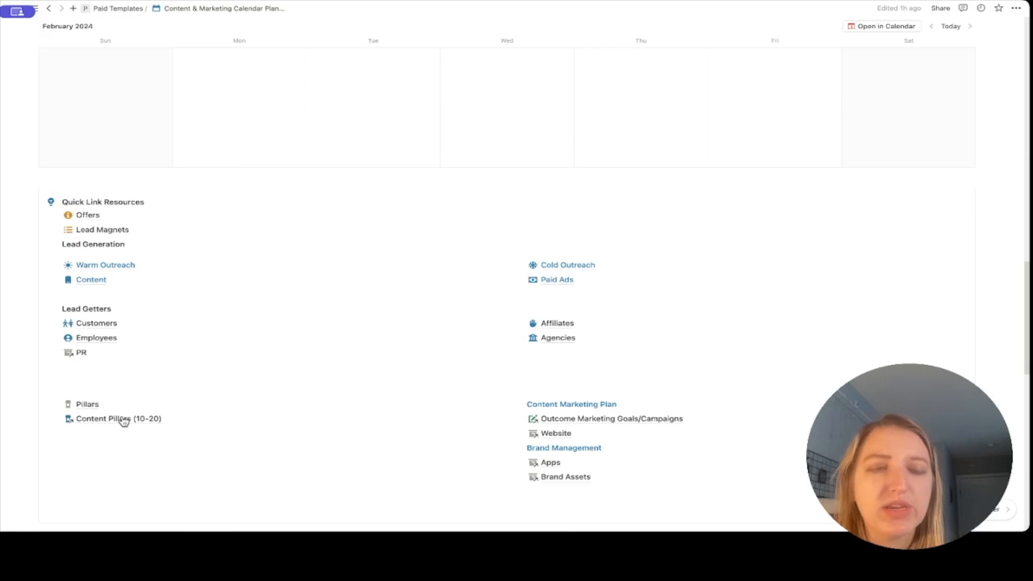
Delete the 'Related to Content Calendar' property from Content Pillars (10-20), then go back.
left_click(92, 422)
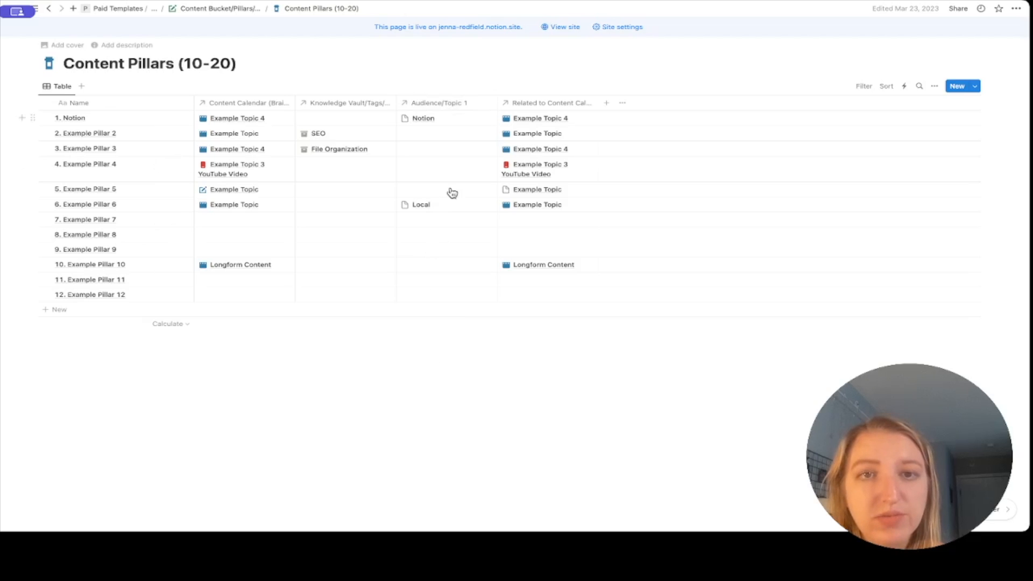
left_click(528, 103)
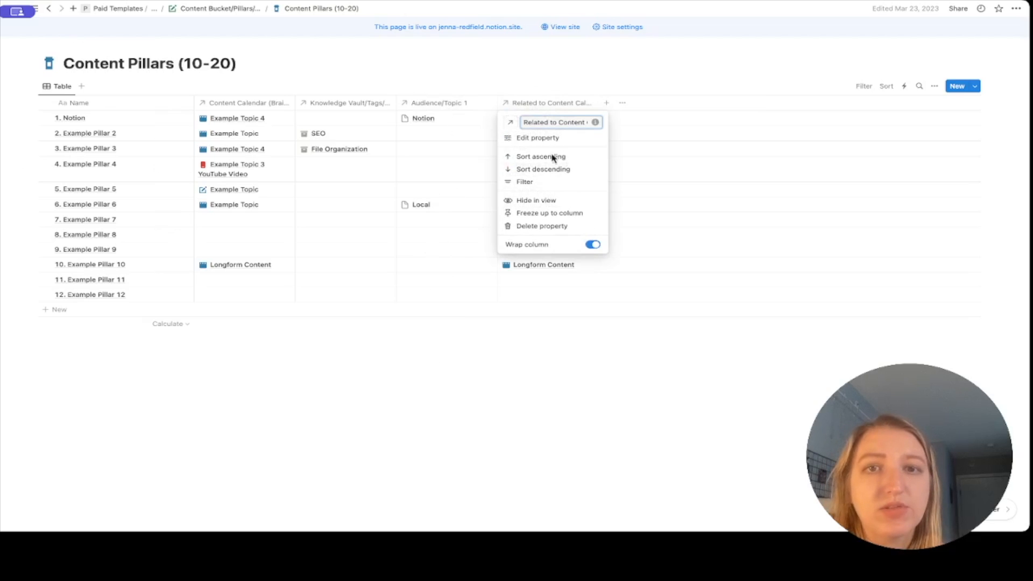
left_click(576, 226)
left_click(551, 278)
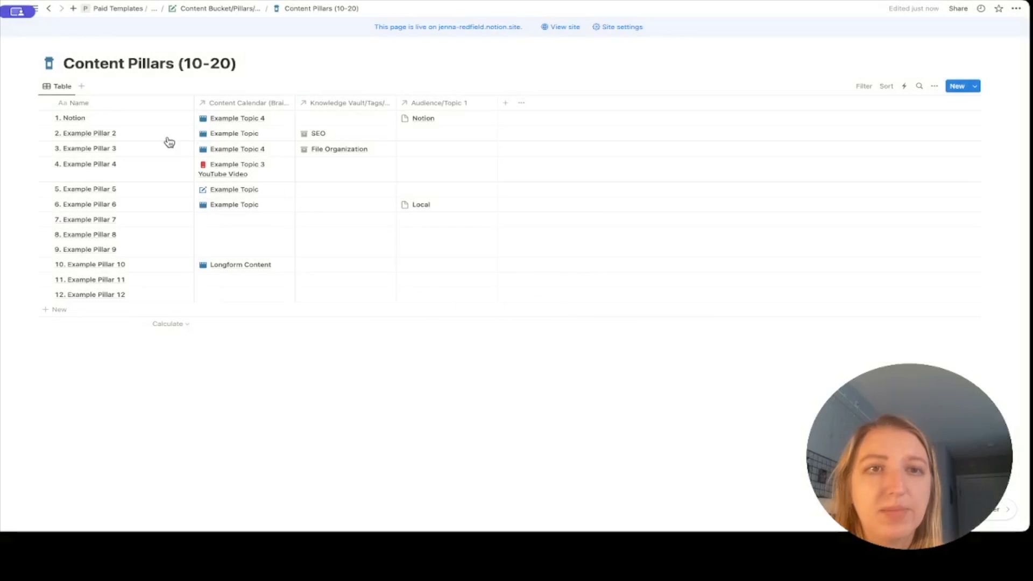
left_click(49, 8)
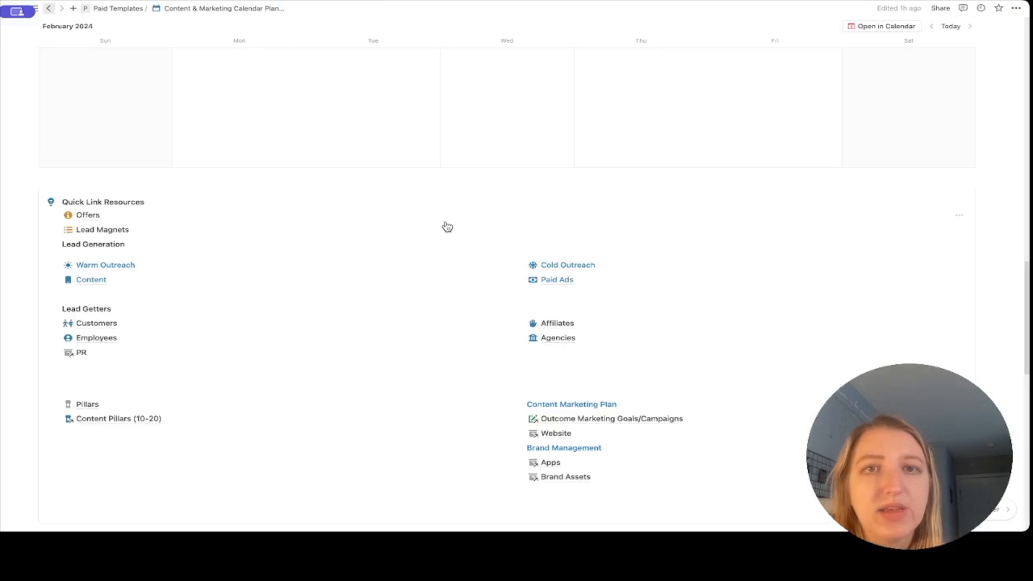
scroll(473, 325, "down", 5)
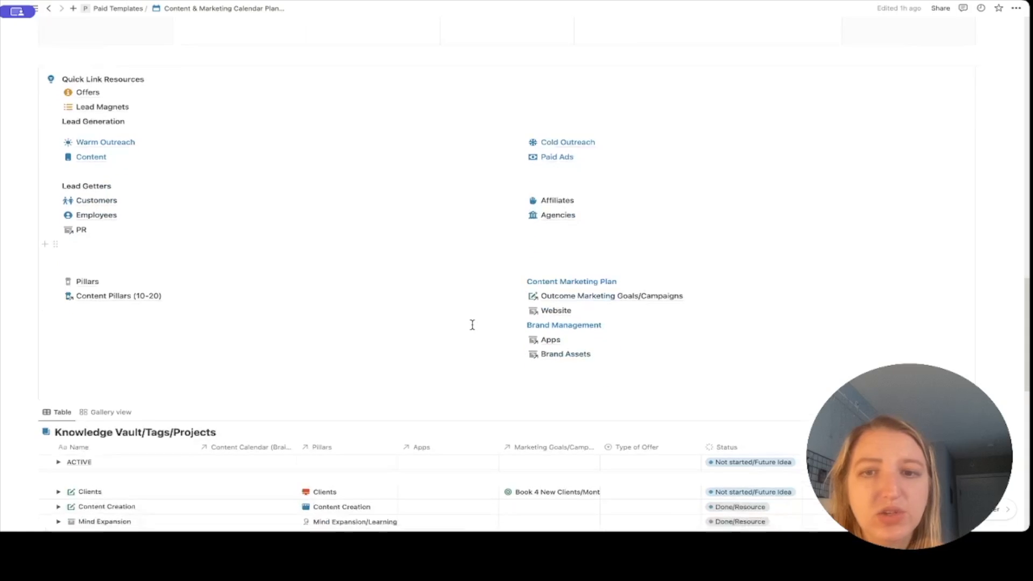
scroll(213, 371, "down", 15)
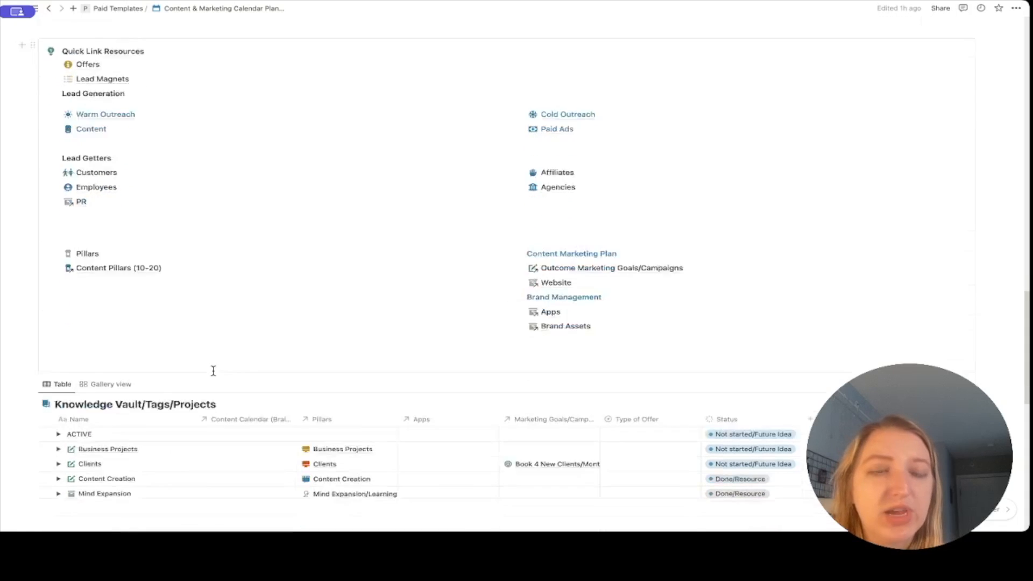
scroll(132, 209, "up", 1)
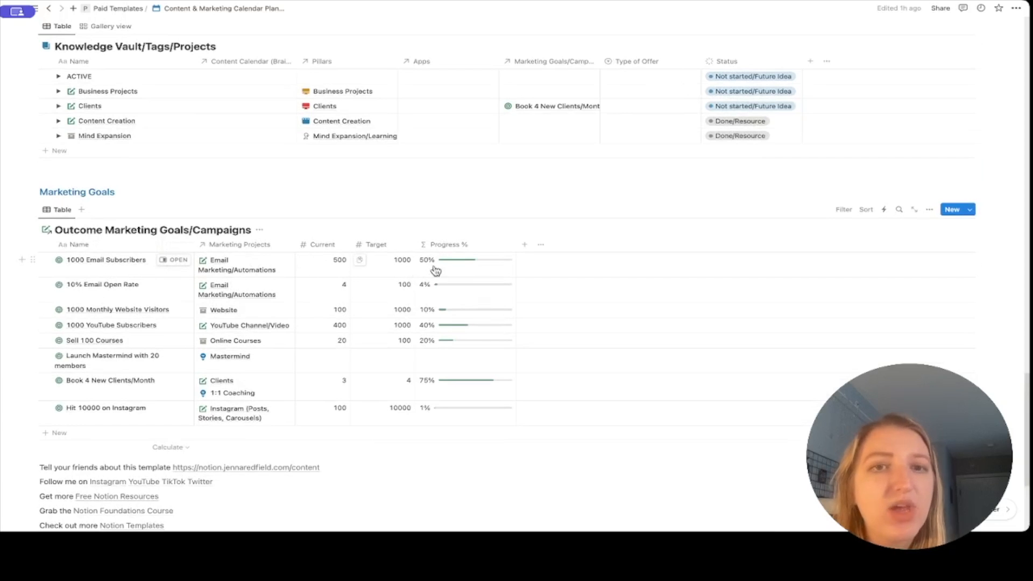
scroll(474, 275, "up", 2)
scroll(473, 270, "up", 7)
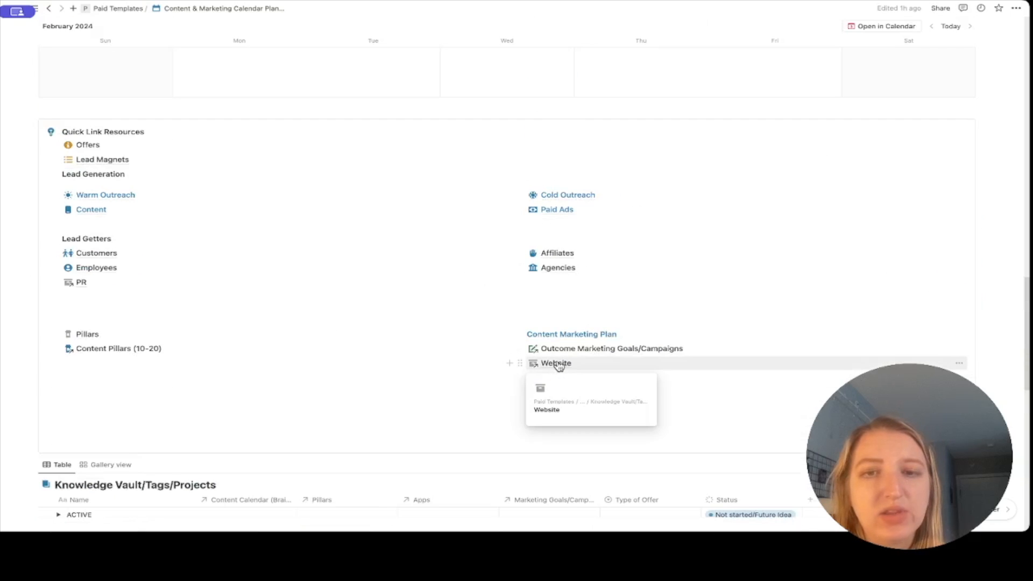
scroll(407, 368, "down", 2)
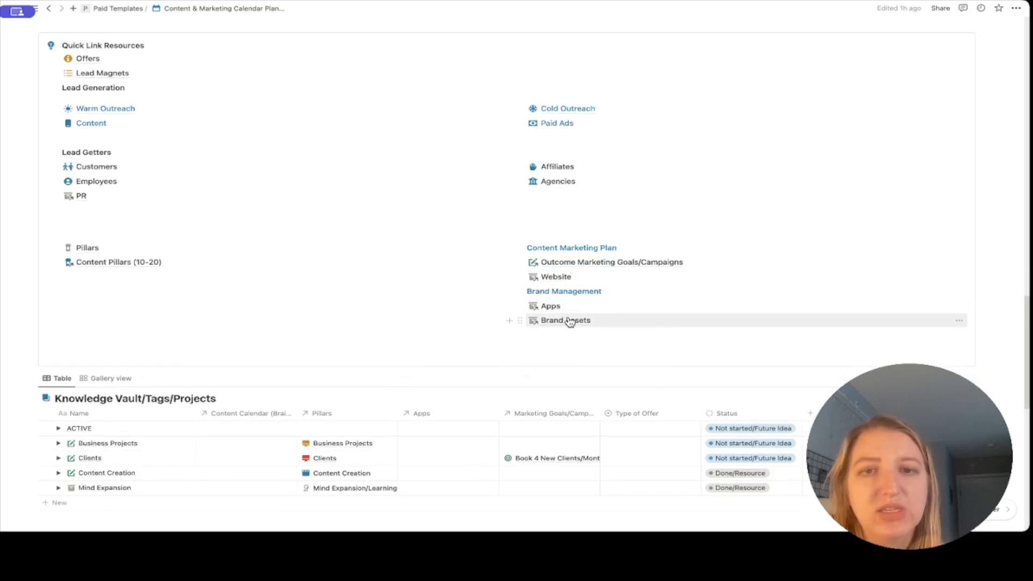
scroll(476, 306, "down", 1)
scroll(476, 306, "down", 2)
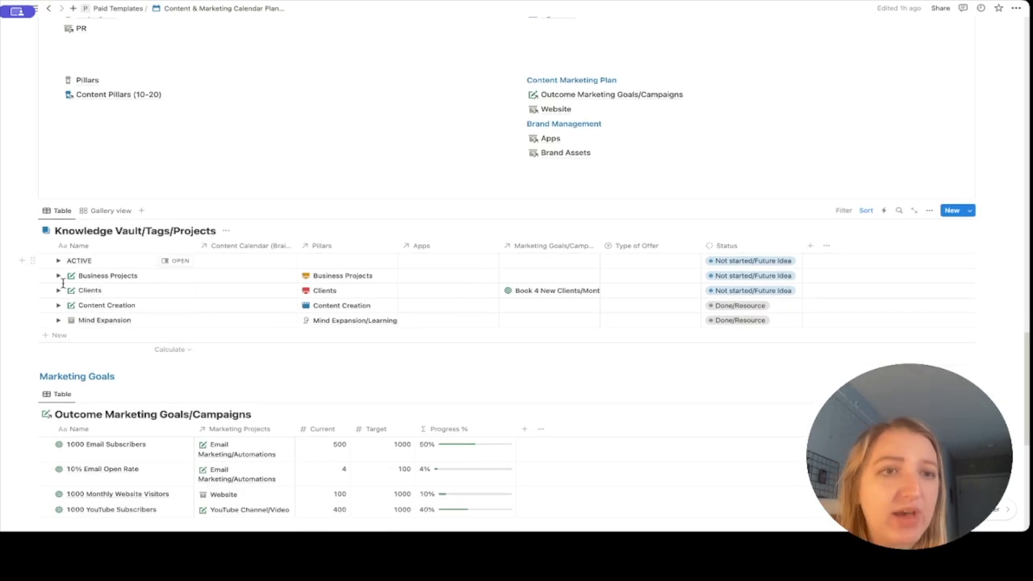
left_click(58, 262)
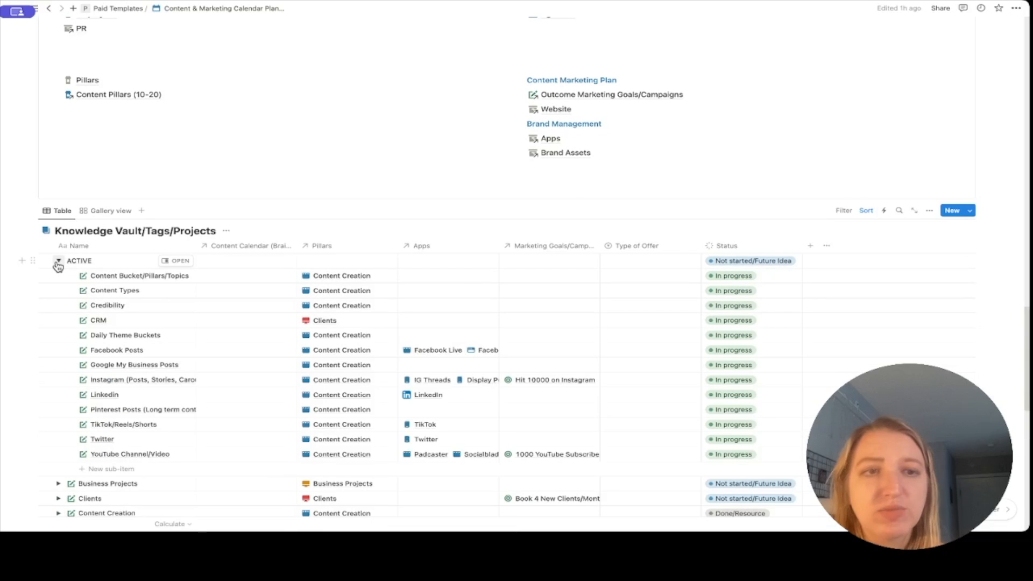
scroll(58, 265, "down", 1)
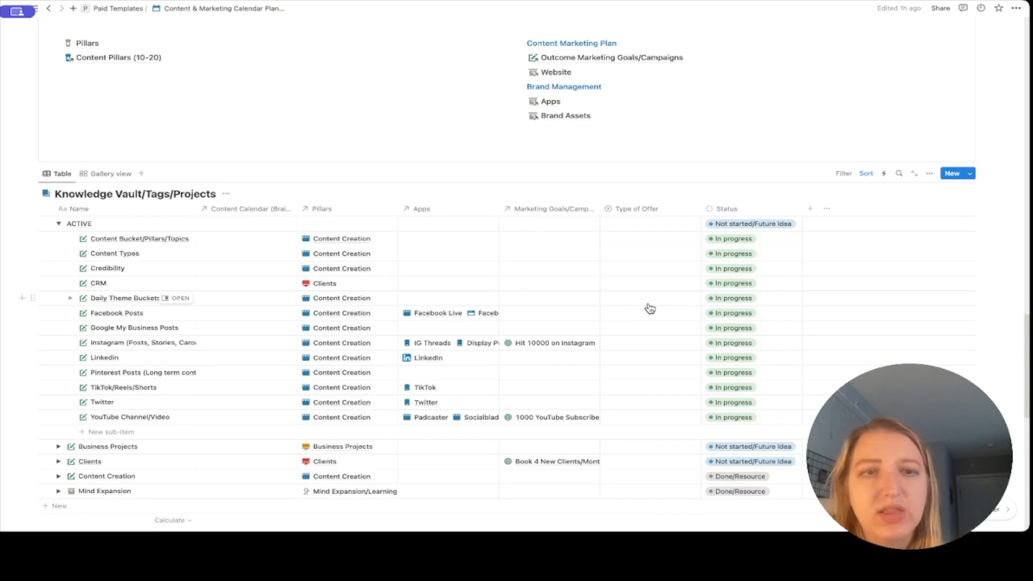
left_click(58, 224)
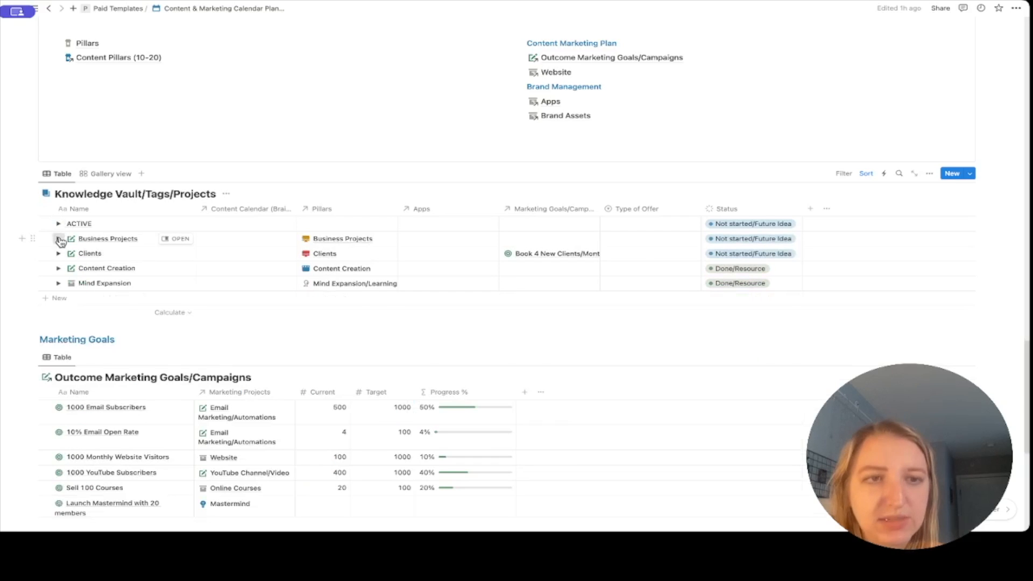
left_click(58, 239)
left_click(58, 239)
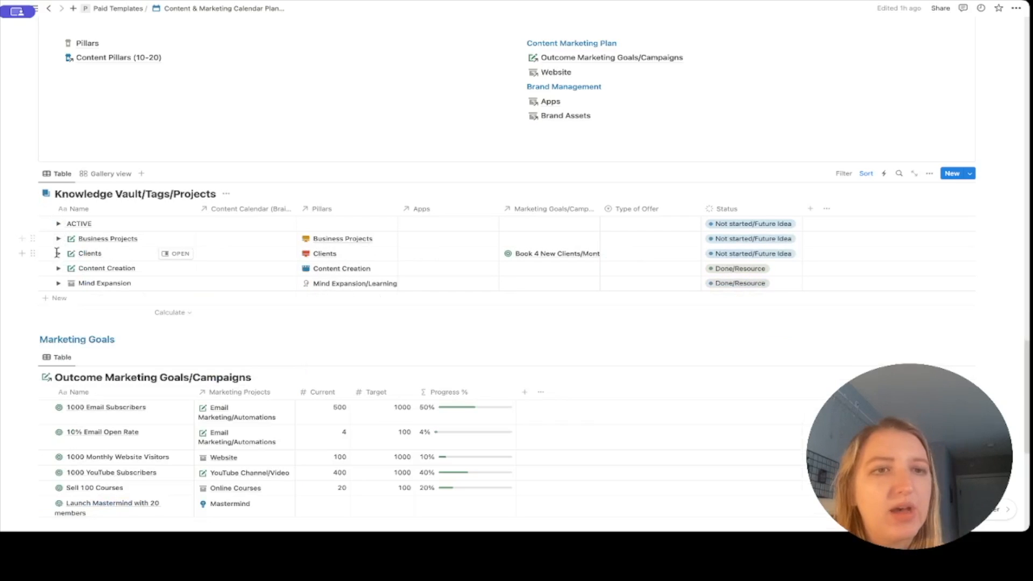
left_click(59, 254)
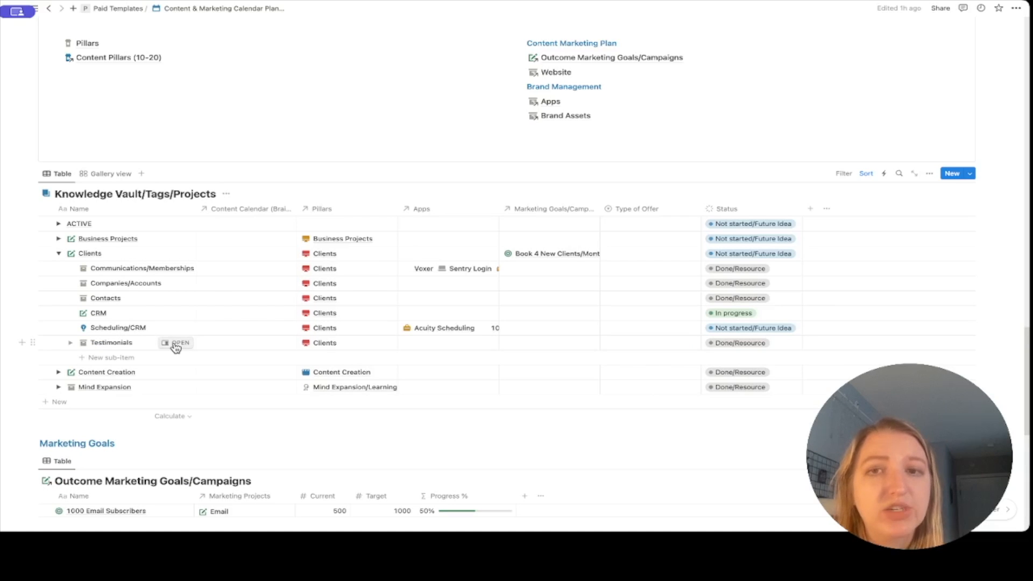
left_click(176, 344)
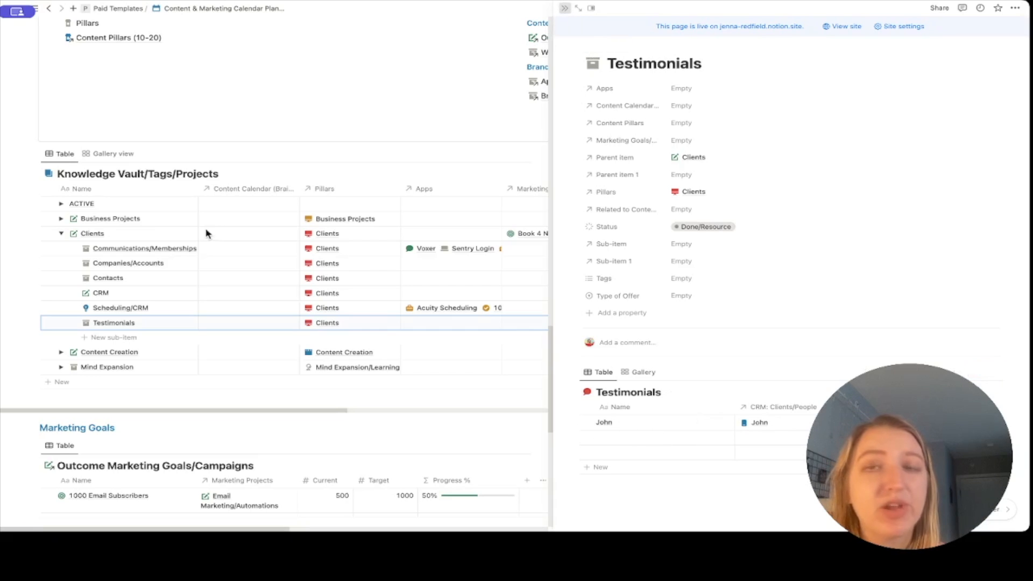
key("Escape")
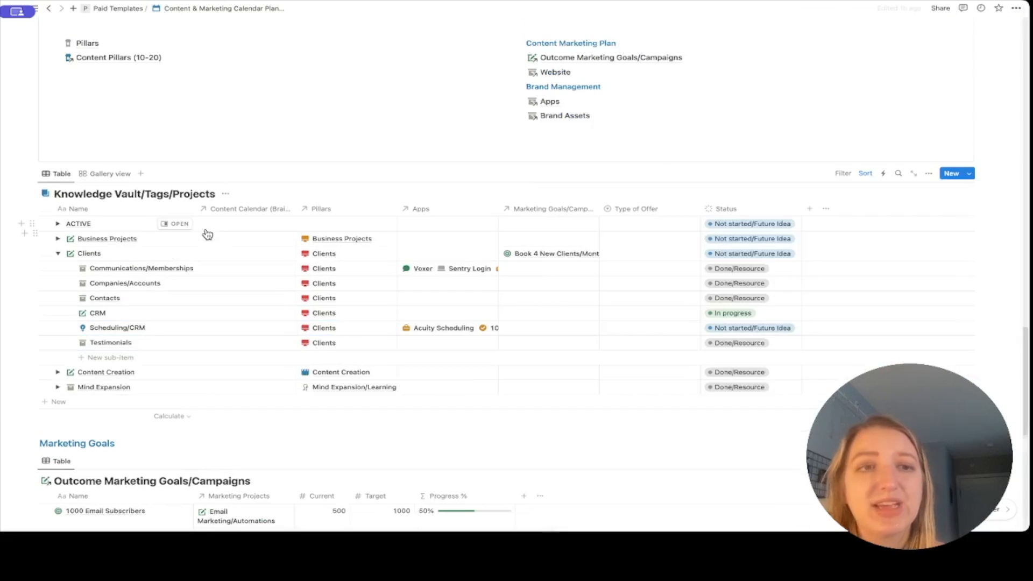
left_click(58, 253)
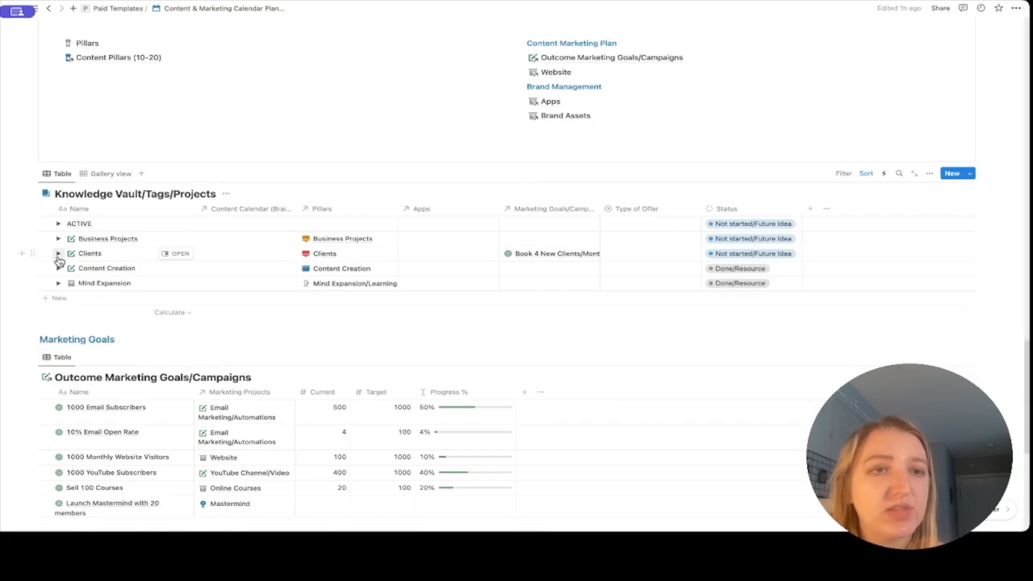
Expand Content Creation and Writing, preview the Blog page, then collapse Writing.
left_click(59, 269)
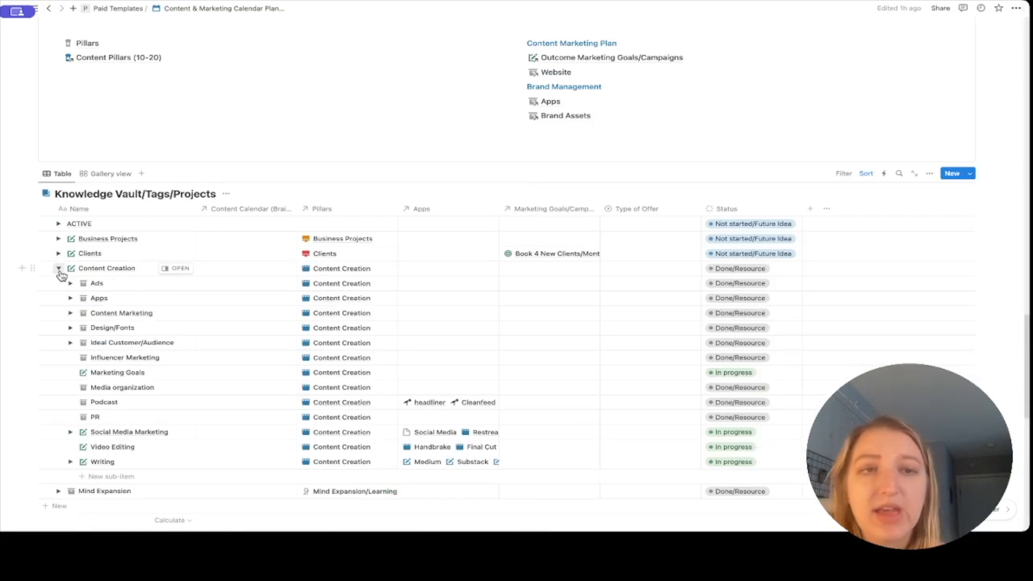
scroll(62, 275, "down", 3)
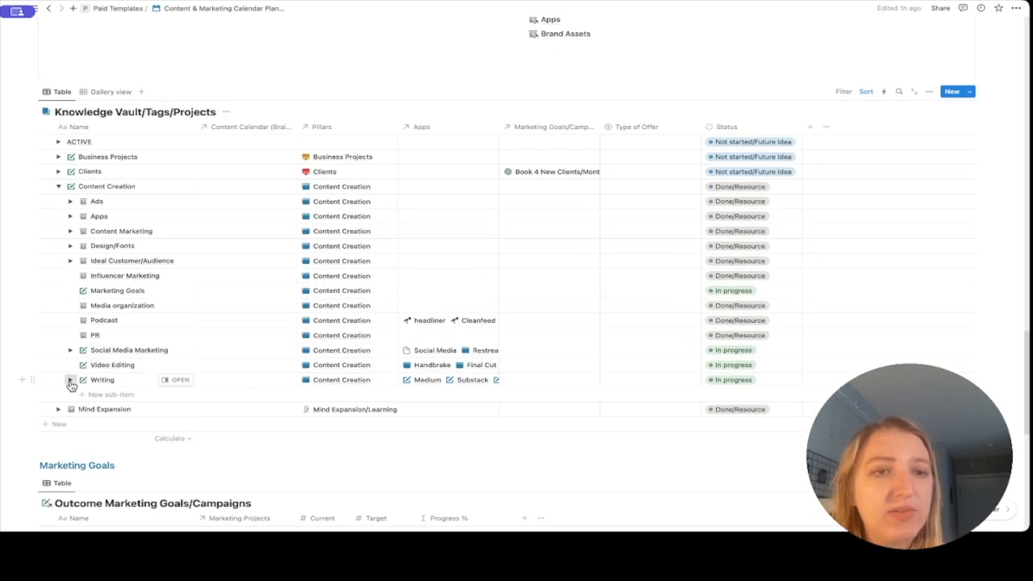
left_click(70, 380)
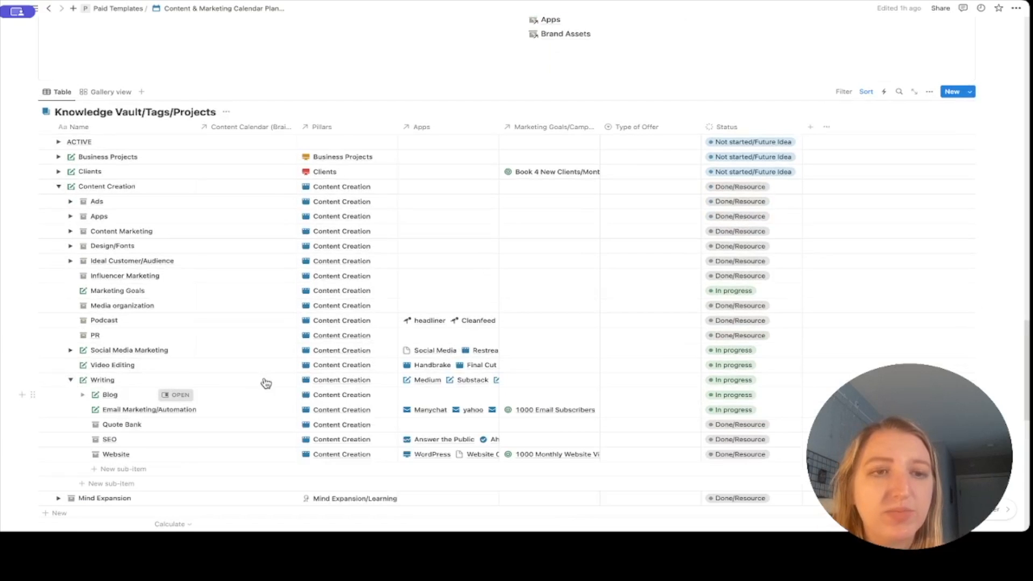
left_click(181, 395)
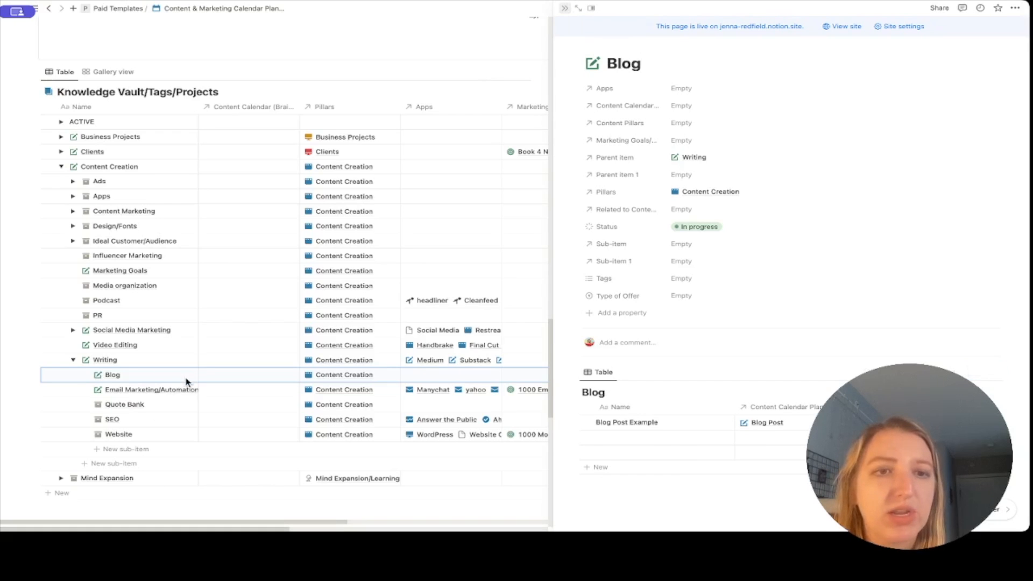
key("Escape")
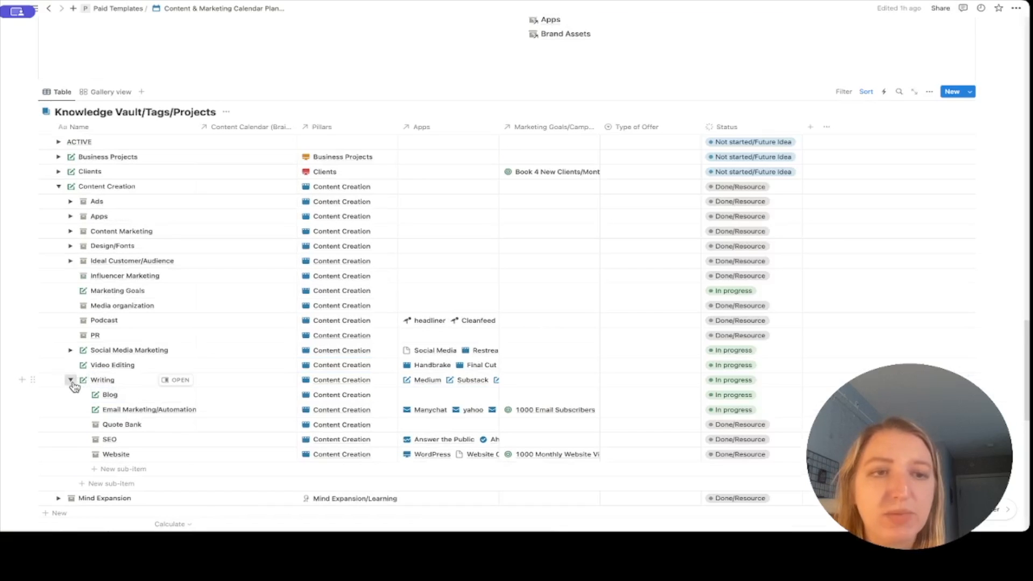
left_click(71, 380)
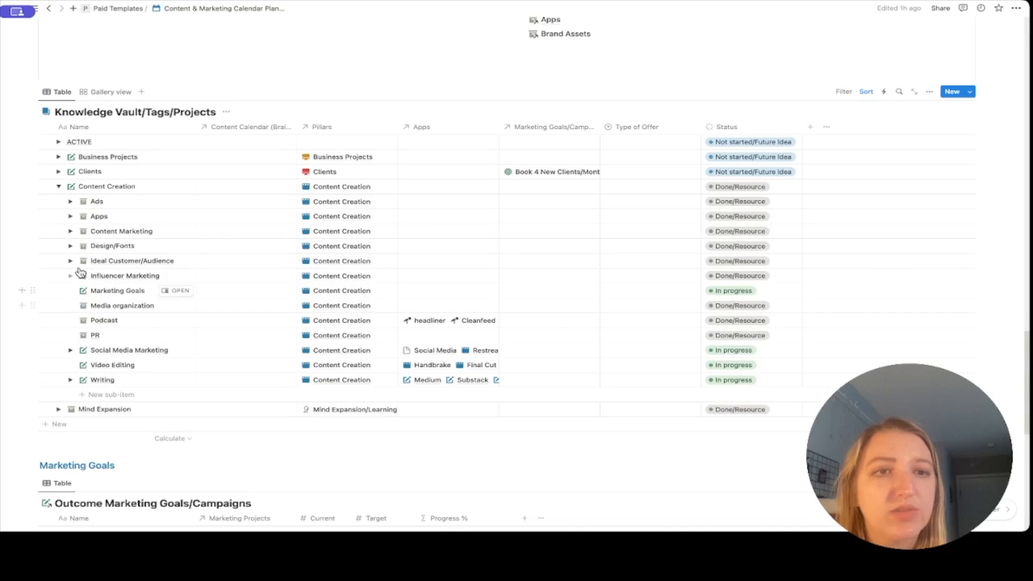
Expand Content Marketing and preview the Hashtags page, then close the preview.
left_click(71, 232)
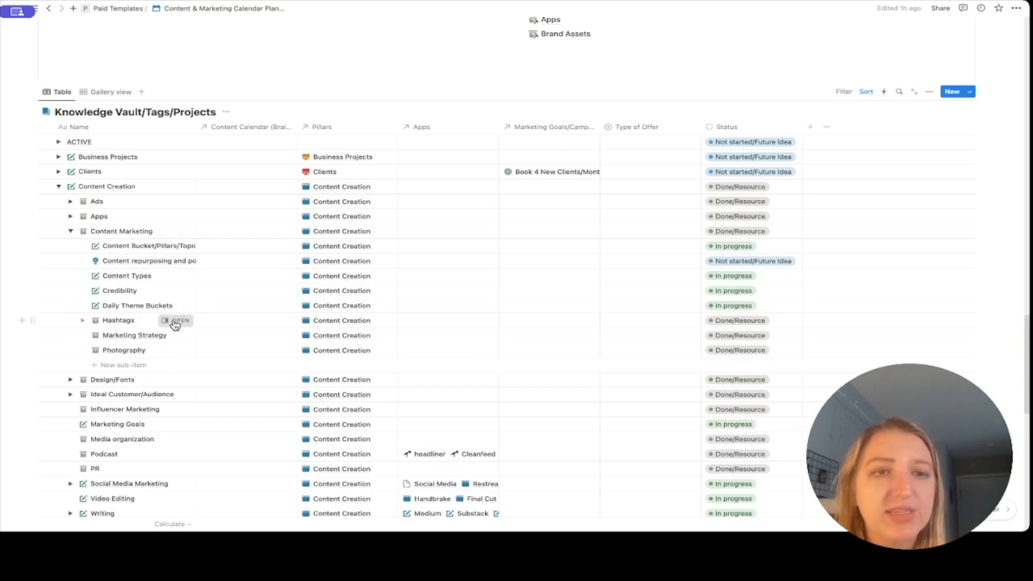
left_click(176, 321)
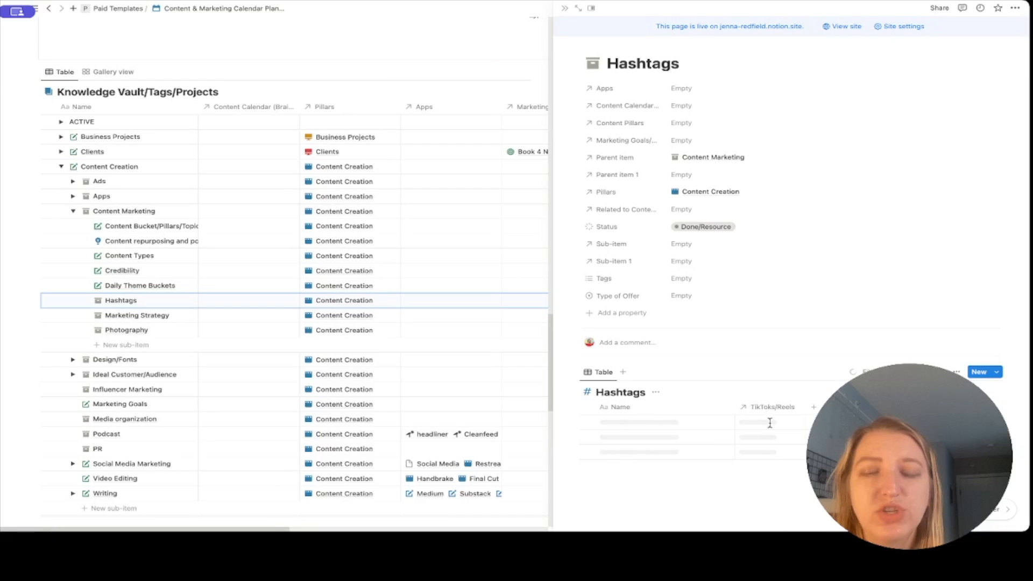
left_click(567, 12)
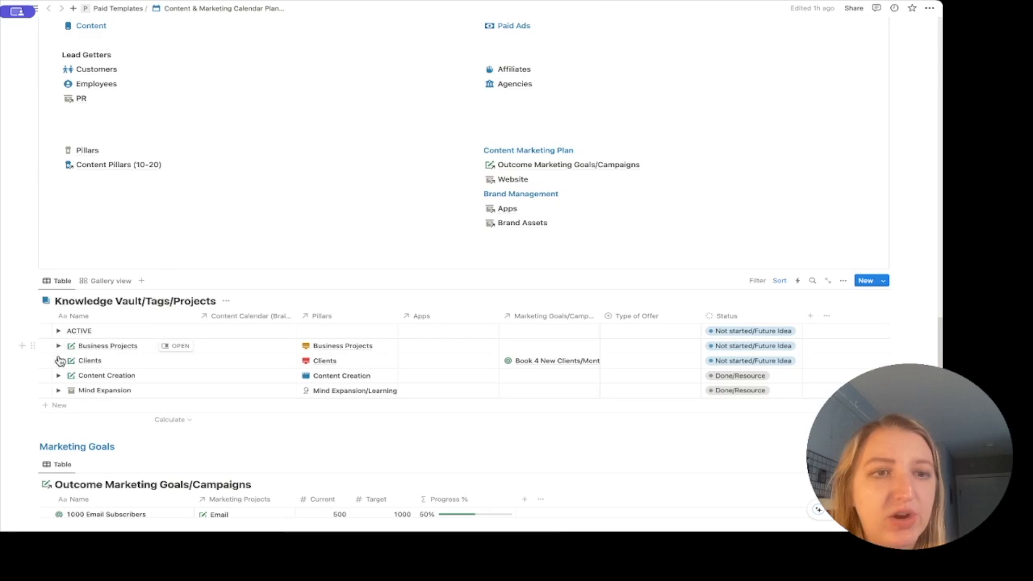
Expand Content Creation and Design/Fonts, preview Brand Assets, then collapse Design/Fonts.
left_click(58, 375)
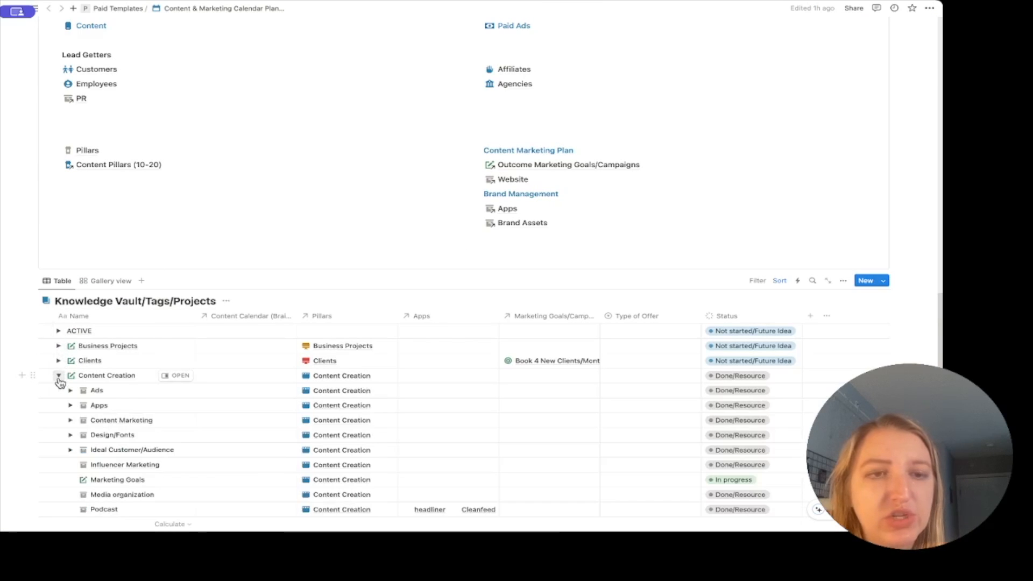
scroll(60, 372, "down", 3)
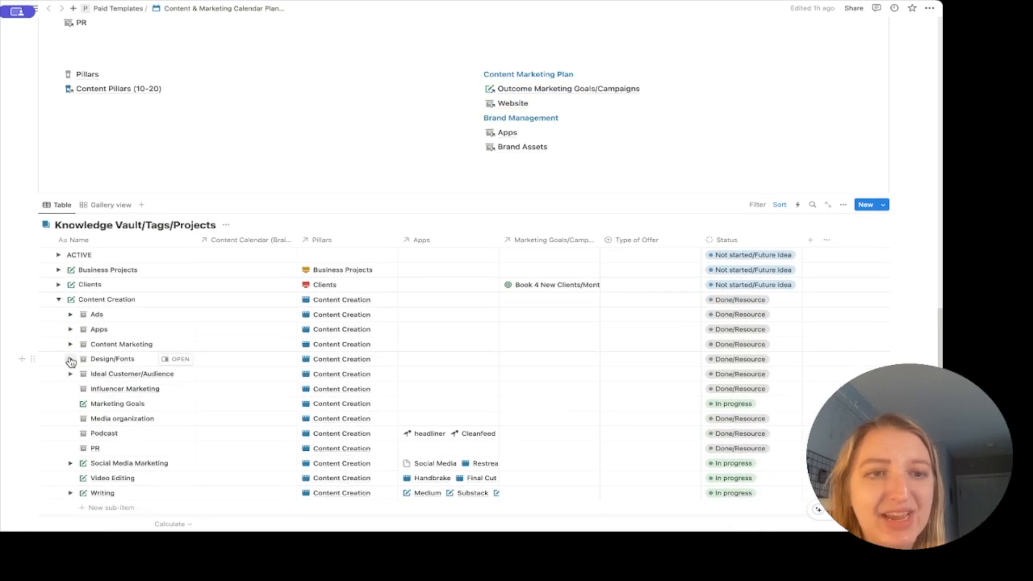
left_click(70, 359)
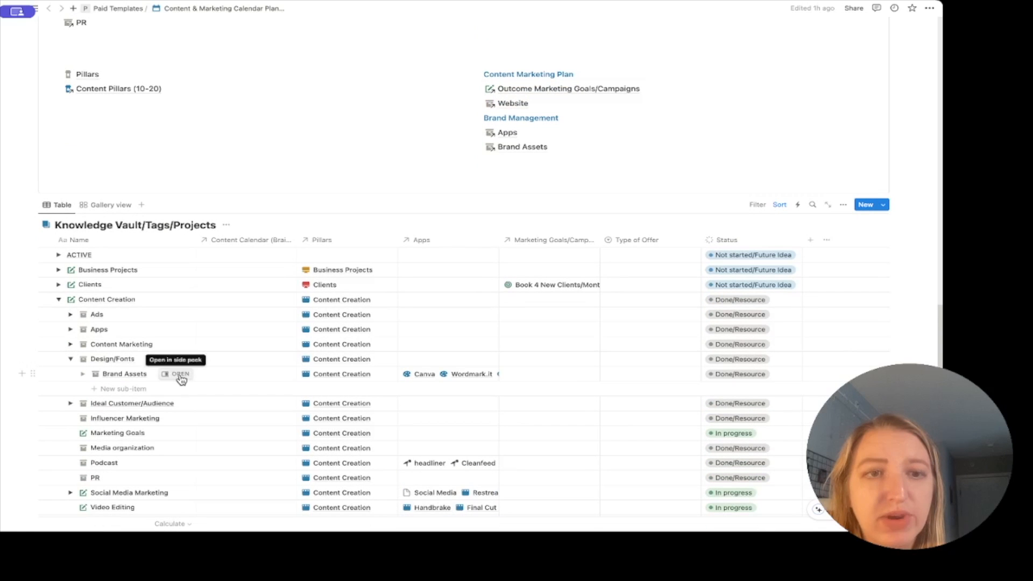
left_click(181, 376)
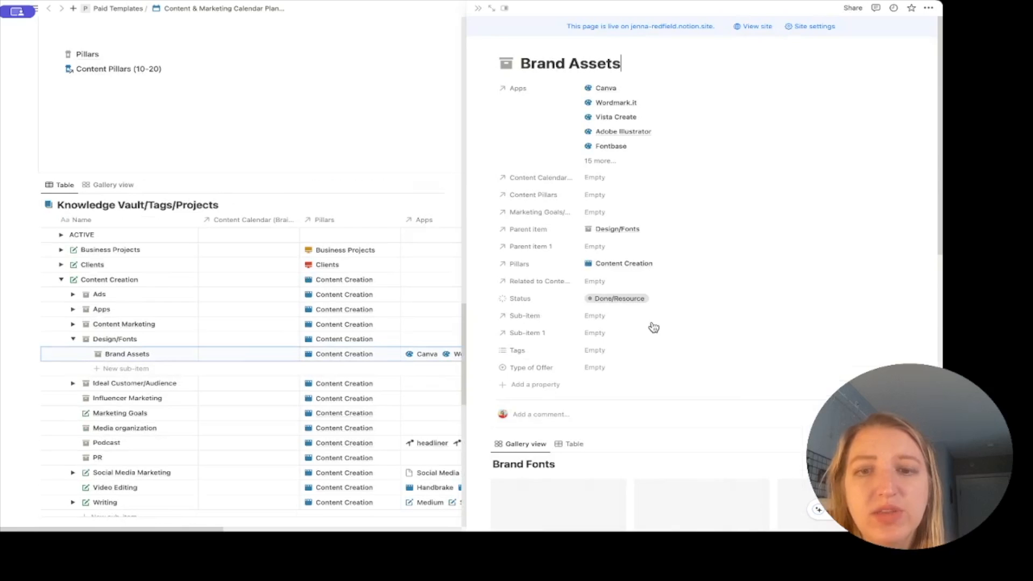
scroll(654, 328, "down", 10)
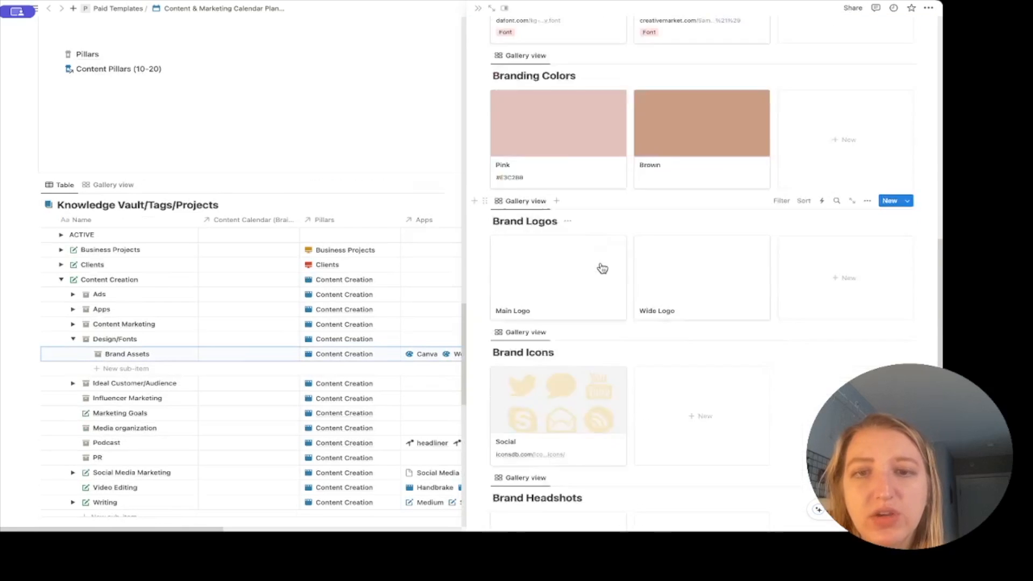
scroll(603, 268, "up", 8)
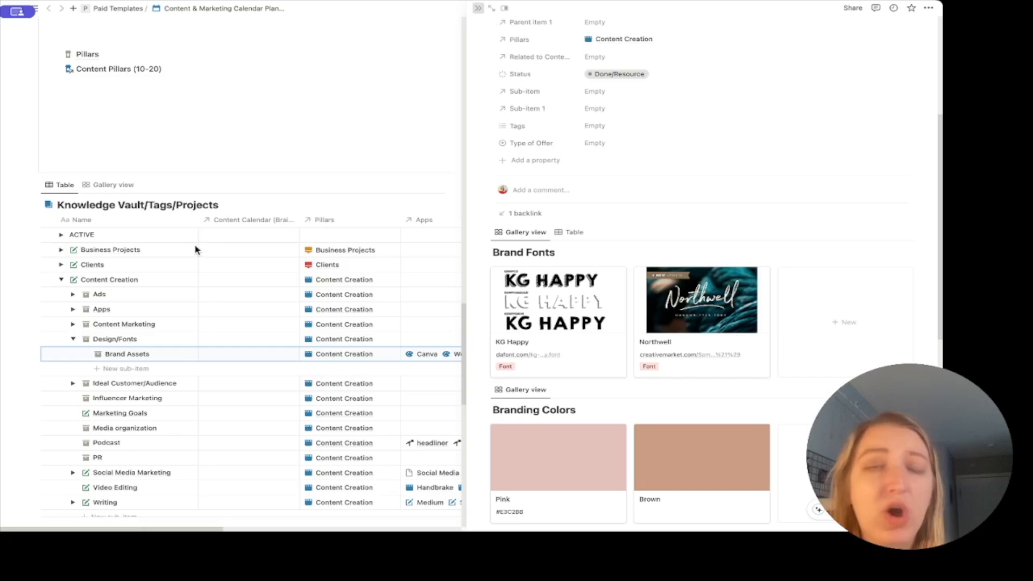
scroll(195, 248, "up", 1)
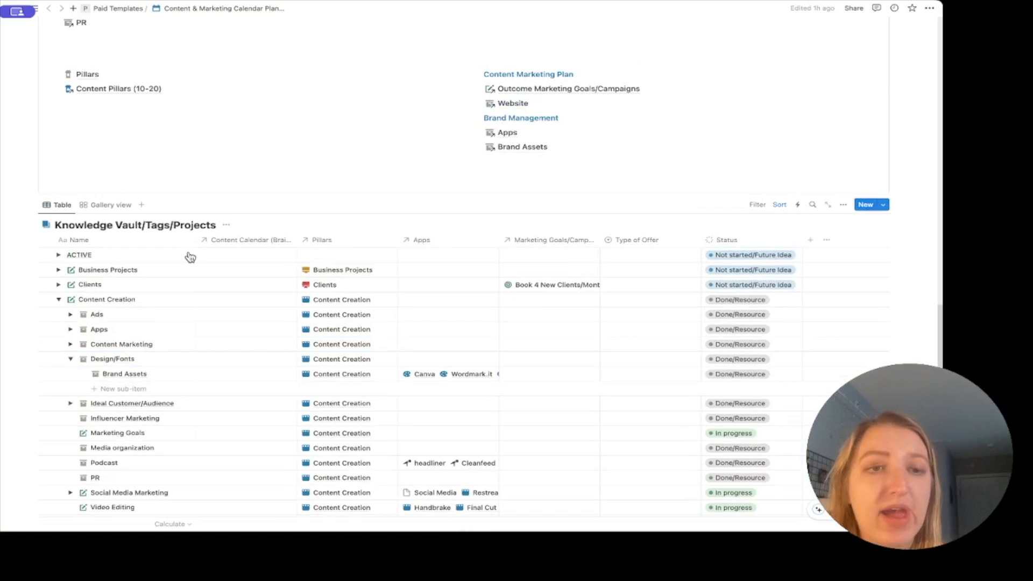
left_click(71, 359)
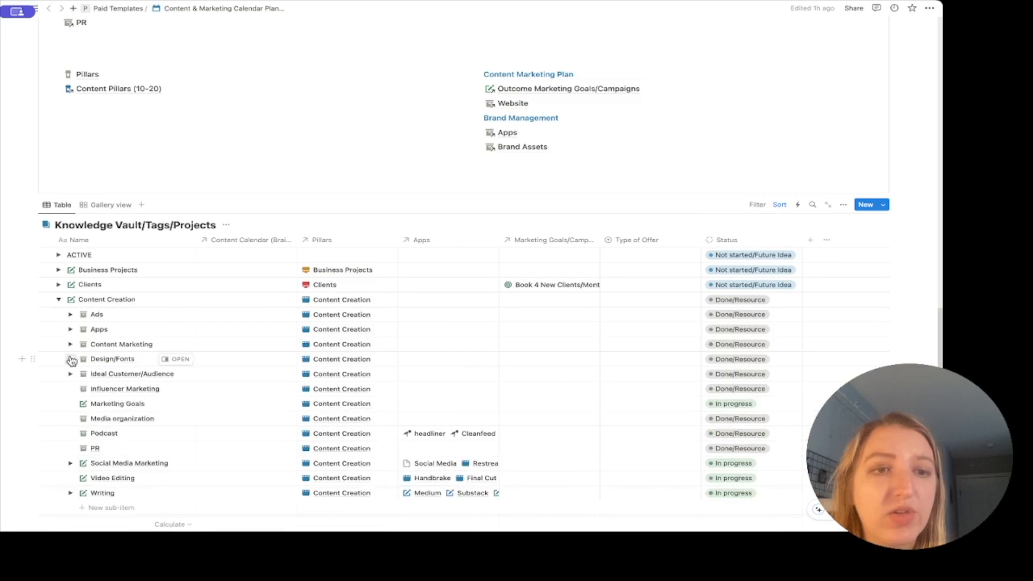
Expand Apps and preview the Apps page with its 346-app database.
left_click(71, 330)
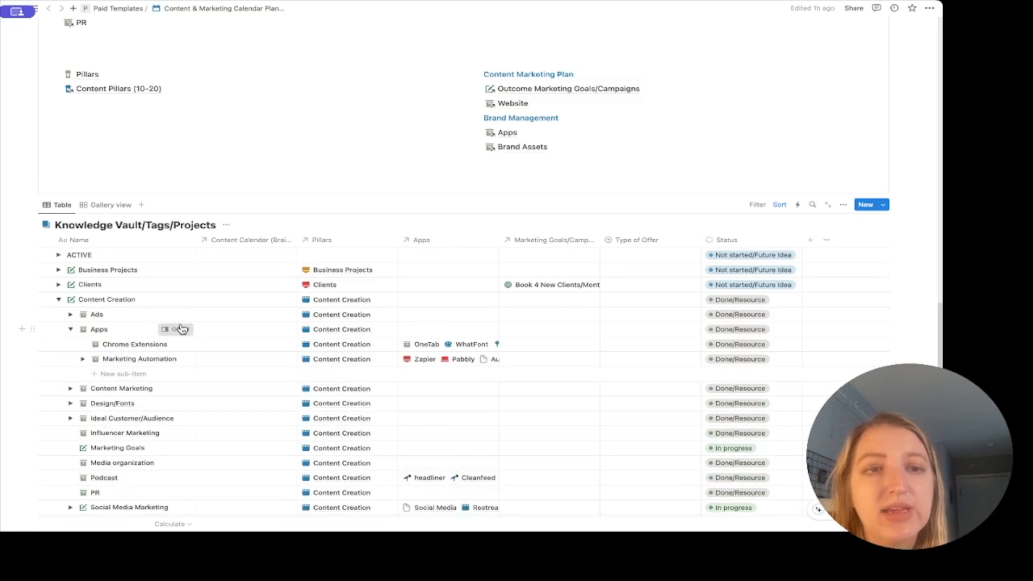
left_click(181, 328)
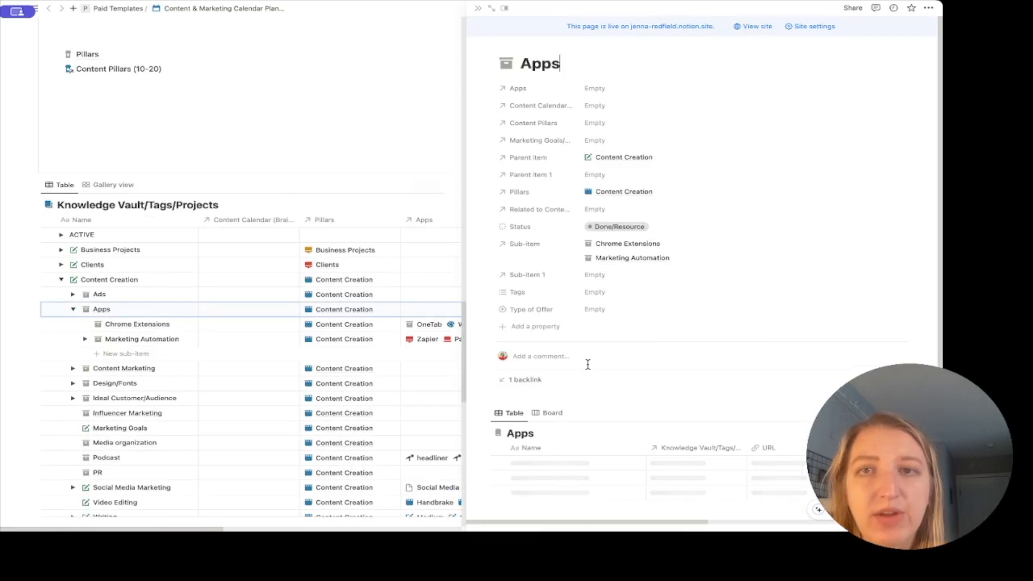
scroll(587, 364, "down", 15)
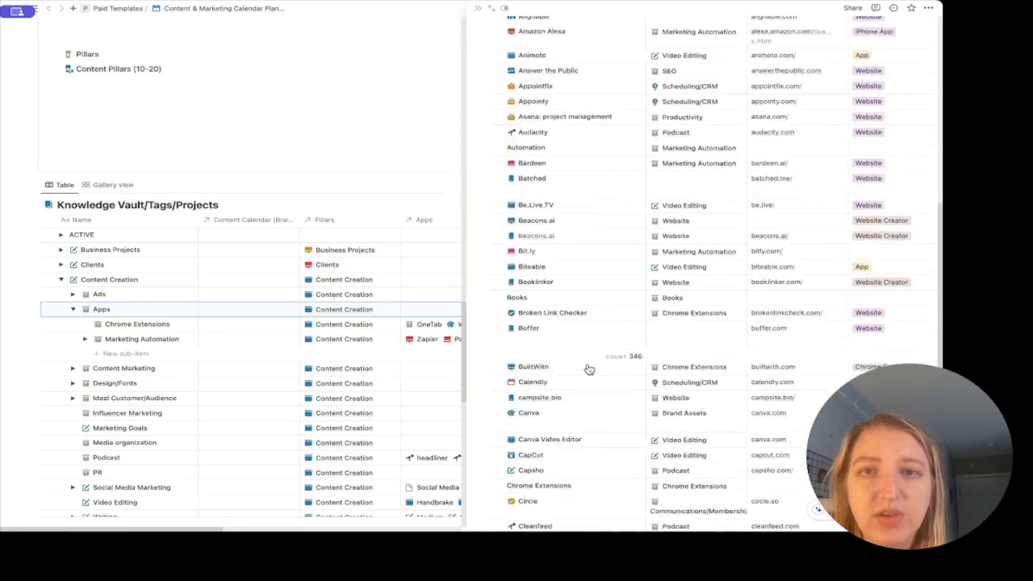
scroll(588, 369, "up", 20)
scroll(744, 383, "down", 3)
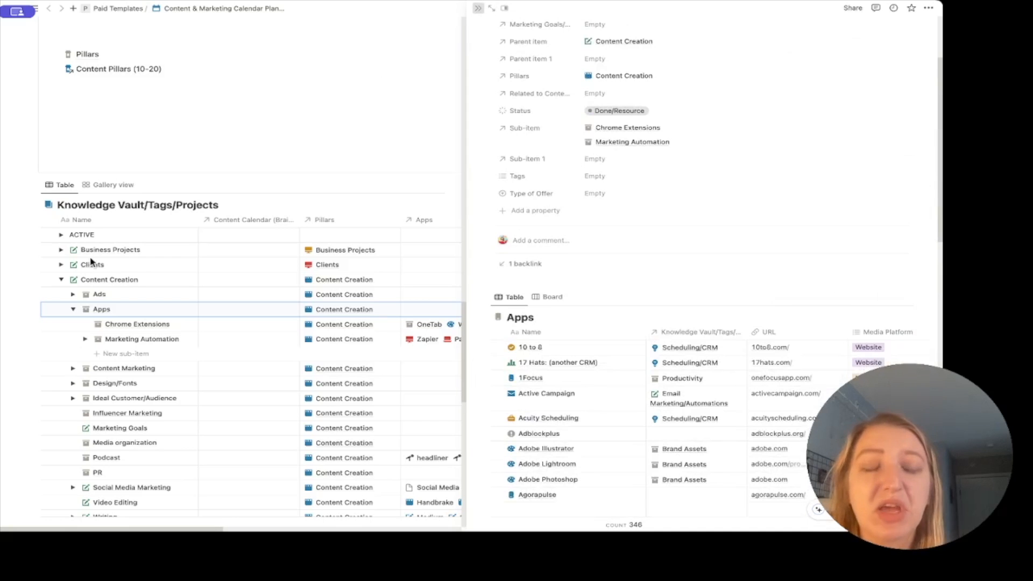
Close the Apps preview, collapse Apps and Content Creation, and scroll to Outcome Marketing Goals/Campaigns.
key("Escape")
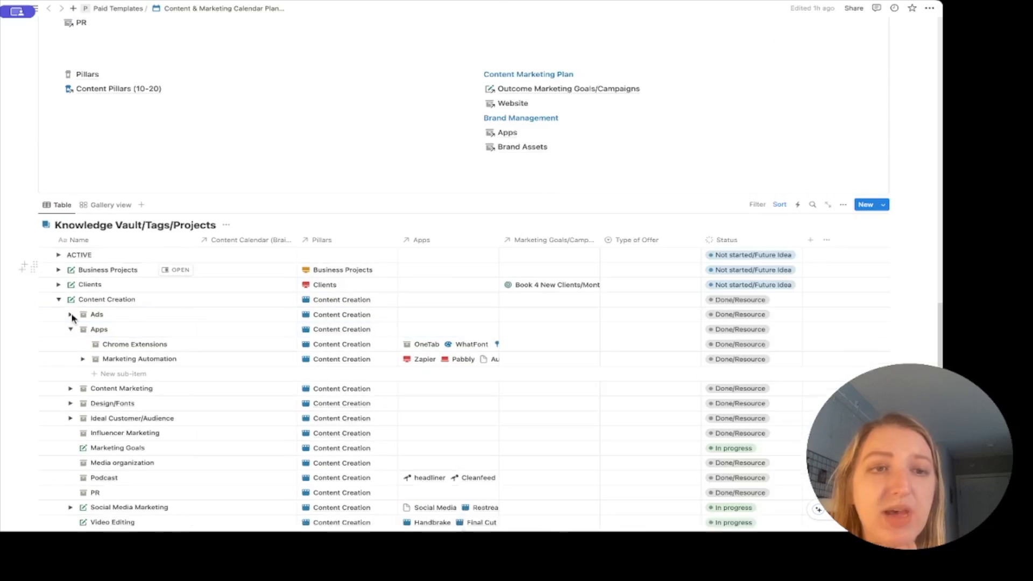
left_click(71, 327)
scroll(60, 207, "down", 2)
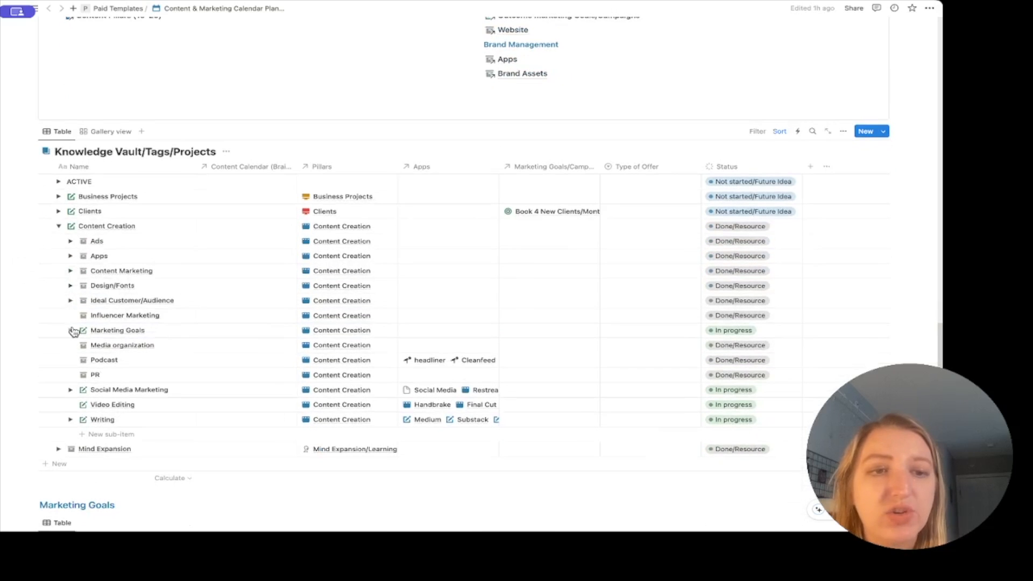
left_click(58, 226)
scroll(76, 215, "down", 4)
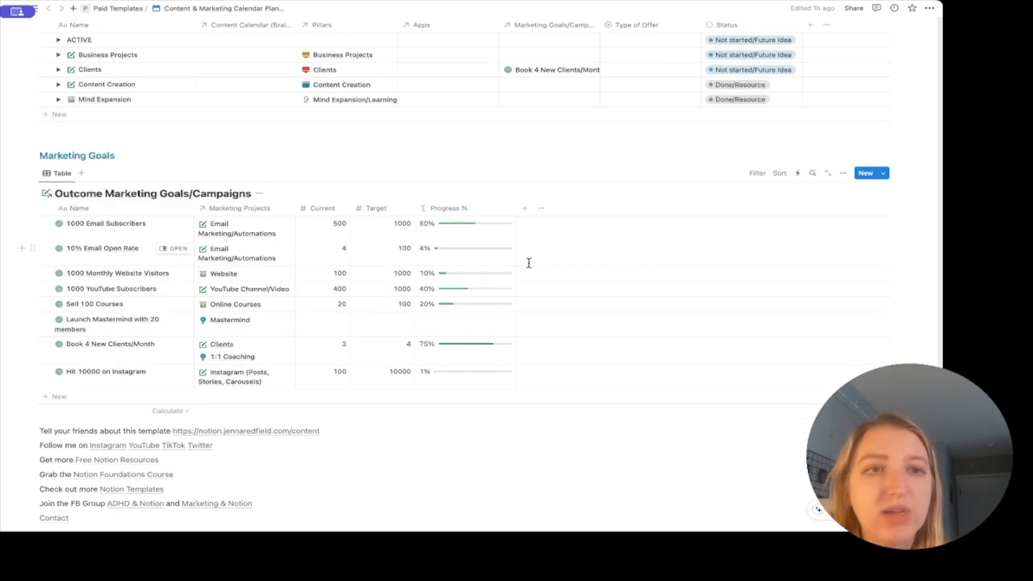
Try a relation property searching 'content calendar', abandon it, and review the table's existing properties.
left_click(525, 208)
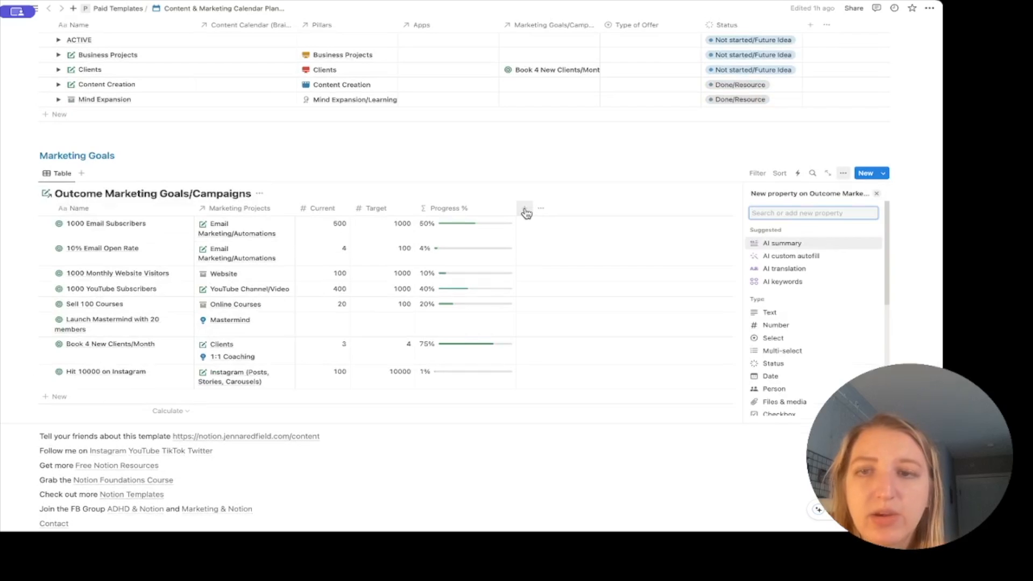
scroll(839, 354, "down", 3)
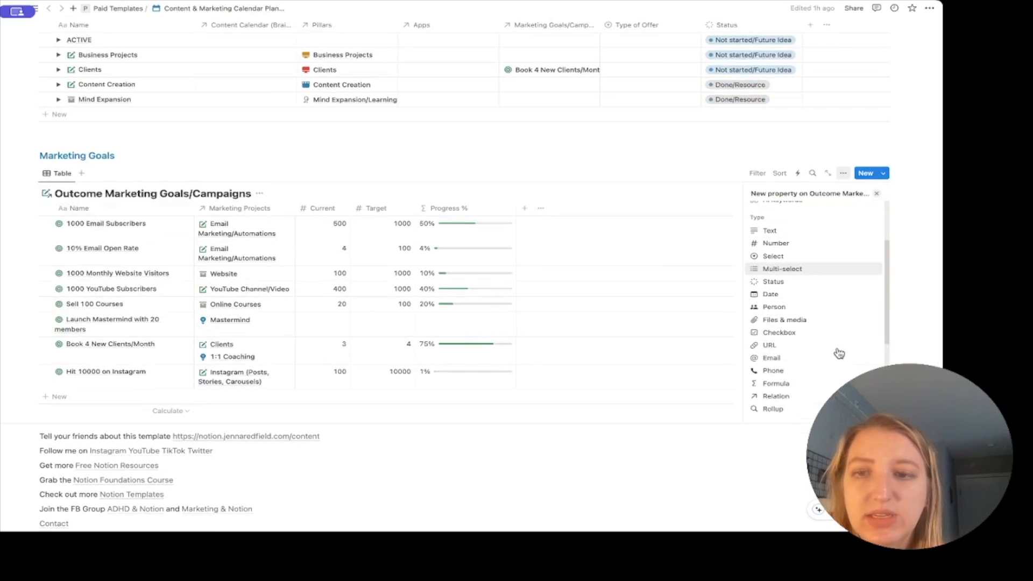
left_click(805, 396)
type("content")
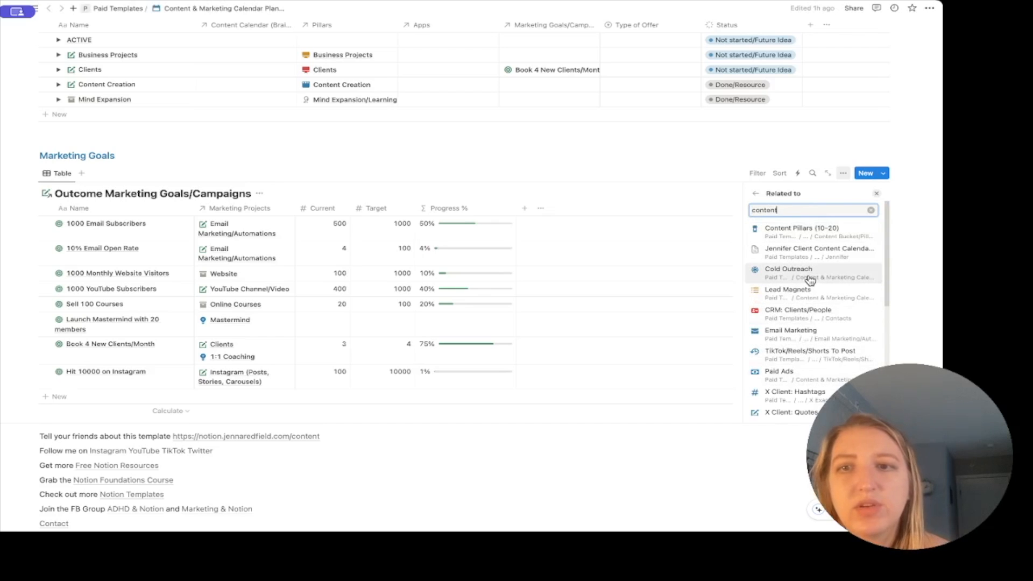
type(" calendar")
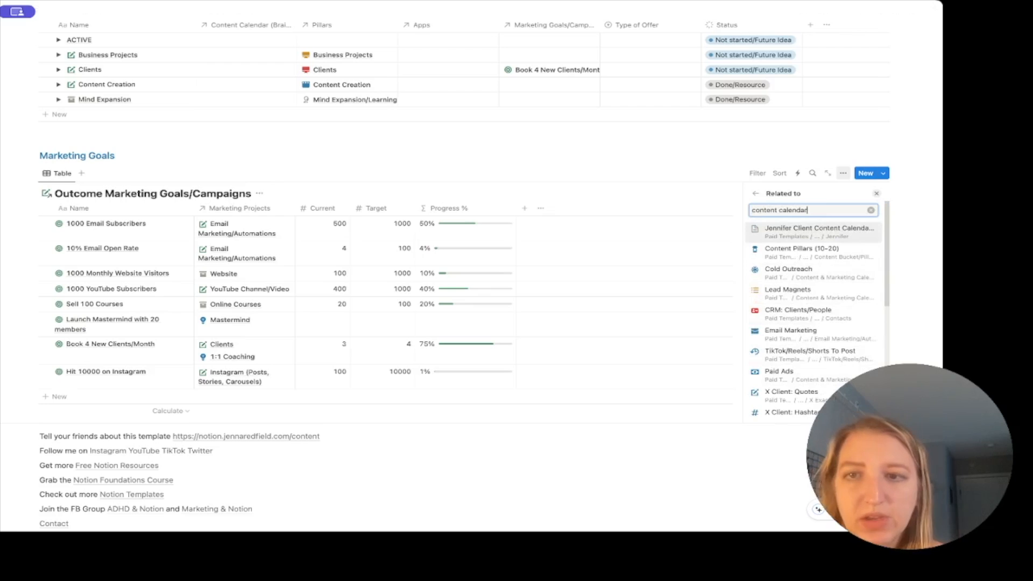
left_click(674, 171)
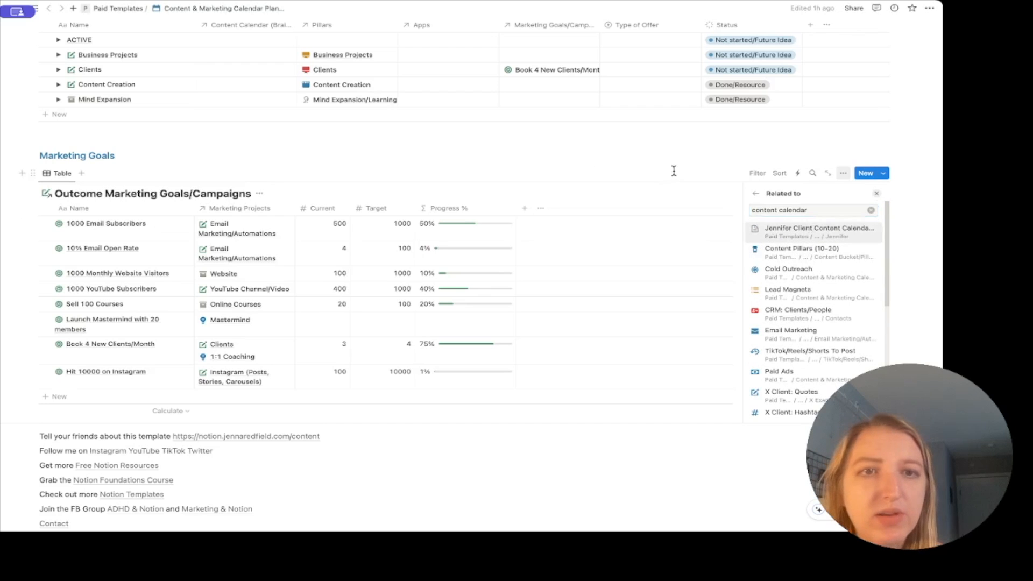
left_click(843, 175)
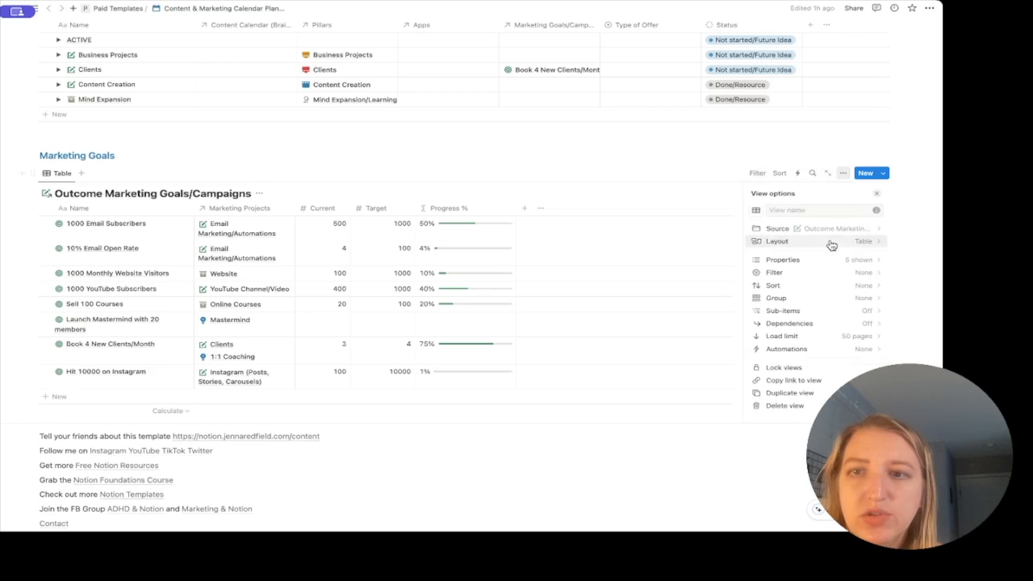
left_click(831, 262)
scroll(832, 330, "down", 2)
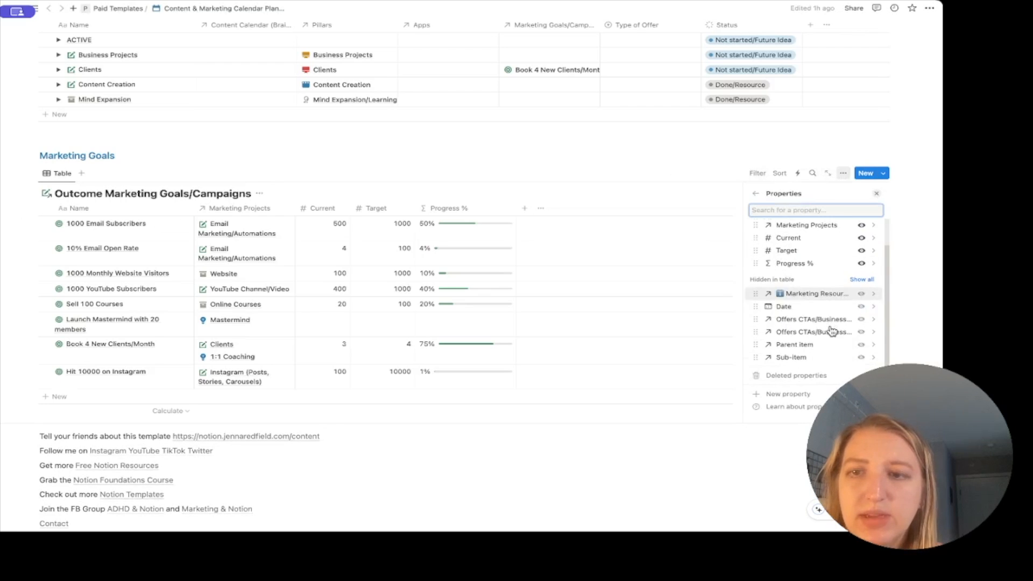
left_click(599, 160)
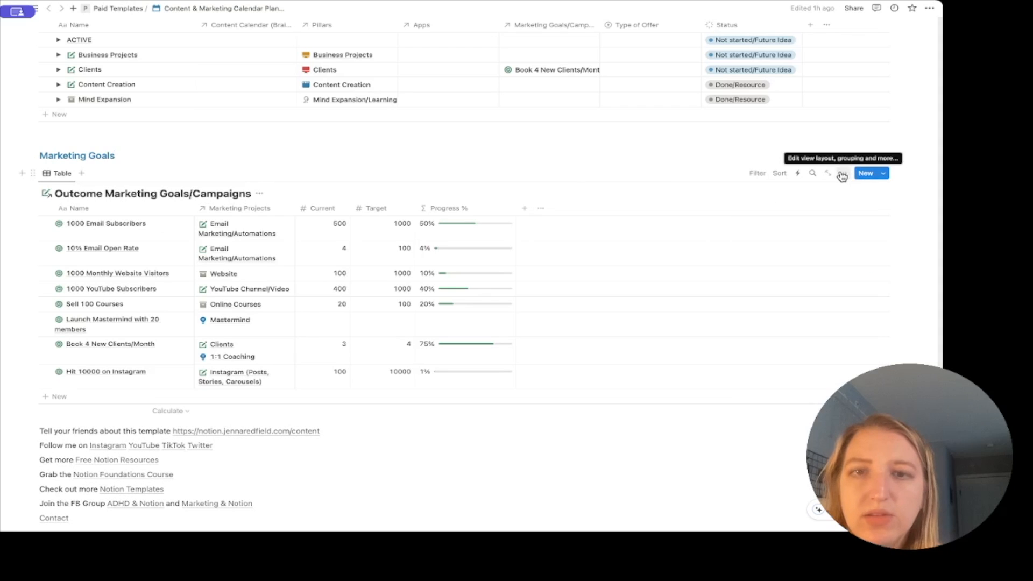
Add a two-way relation to Main Content Calendar Planner, shown on the calendar database too.
left_click(524, 209)
scroll(796, 362, "down", 3)
left_click(792, 376)
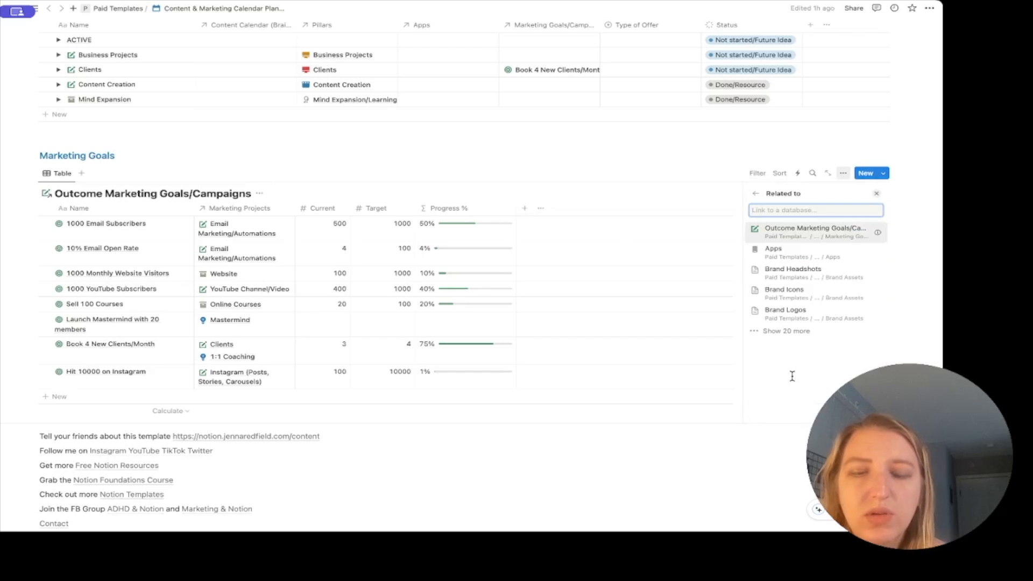
type("main")
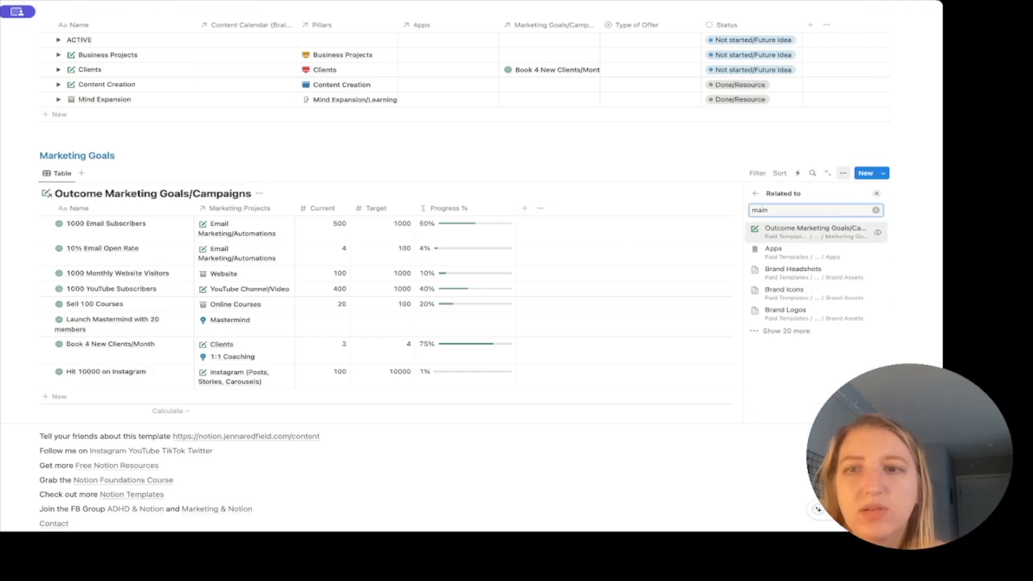
left_click(853, 228)
left_click(874, 252)
left_click(816, 300)
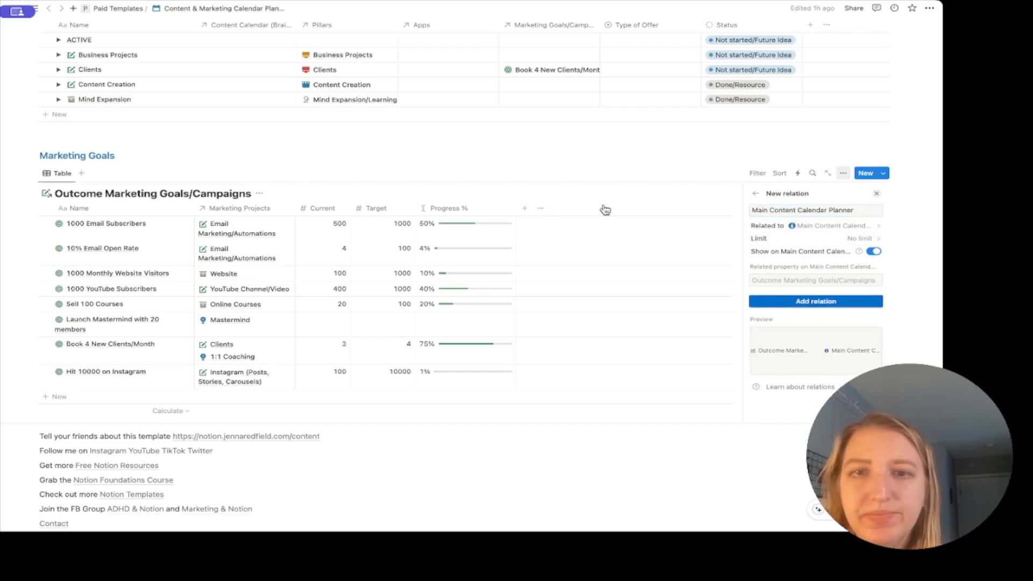
left_click(583, 179)
left_click(569, 226)
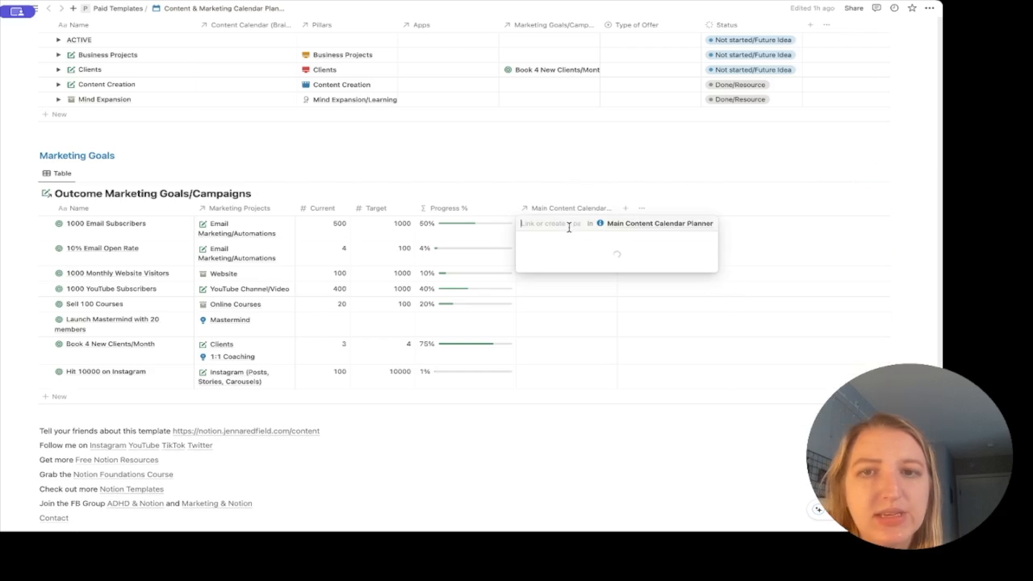
Link the 1000 Email Subscribers goal to the Example Topic calendar page.
key("Escape")
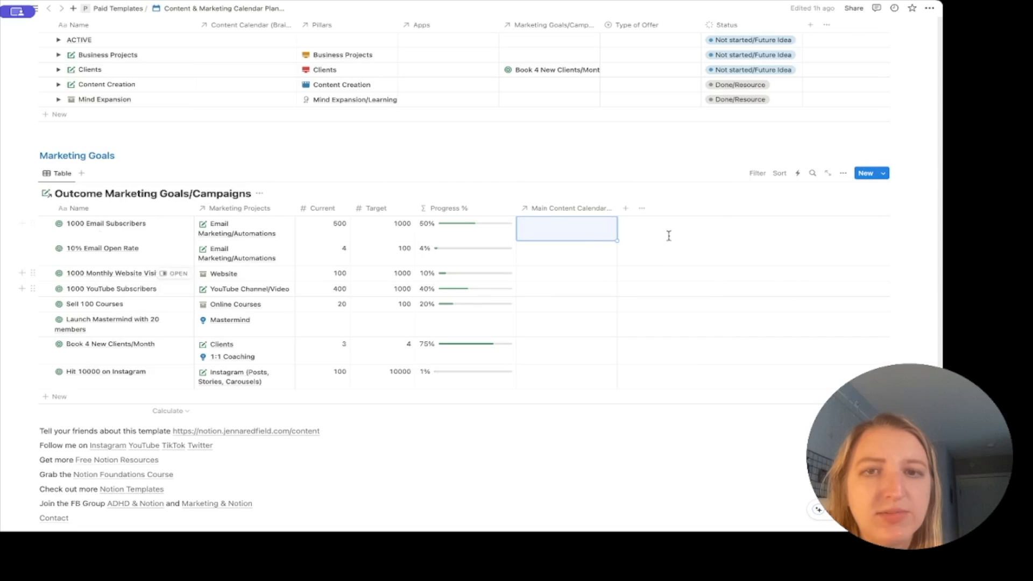
left_click(581, 233)
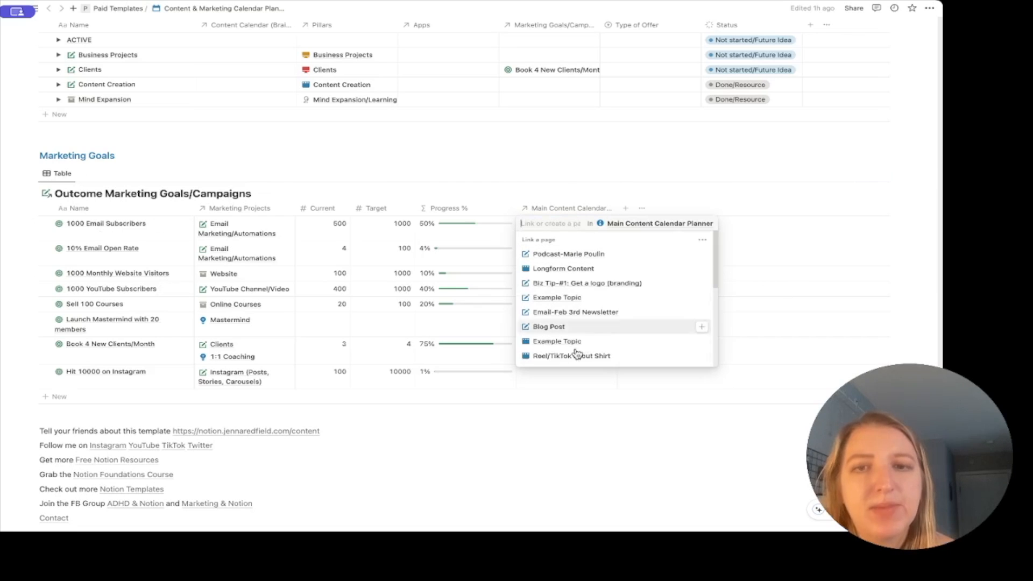
scroll(575, 356, "down", 5)
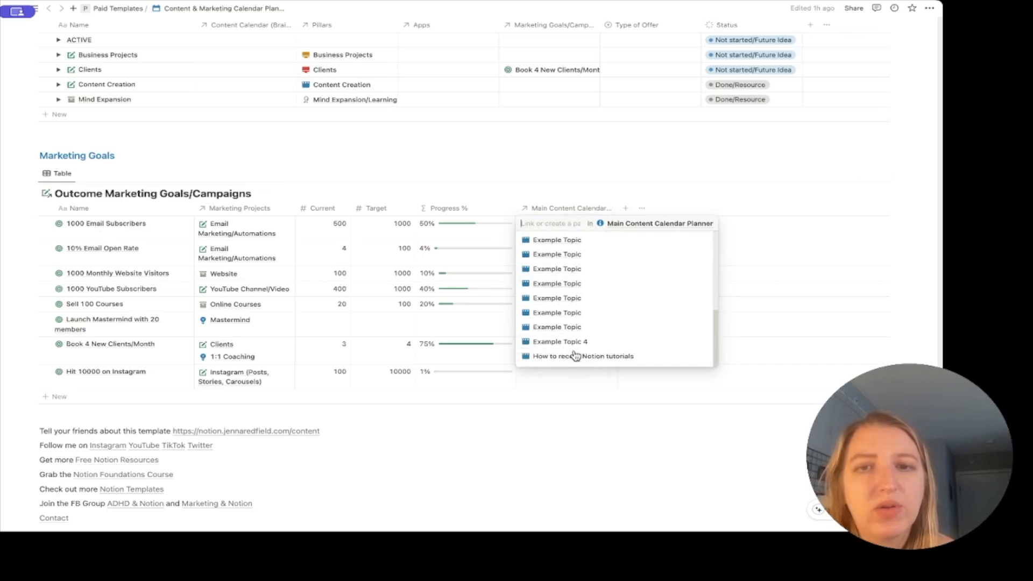
left_click(560, 240)
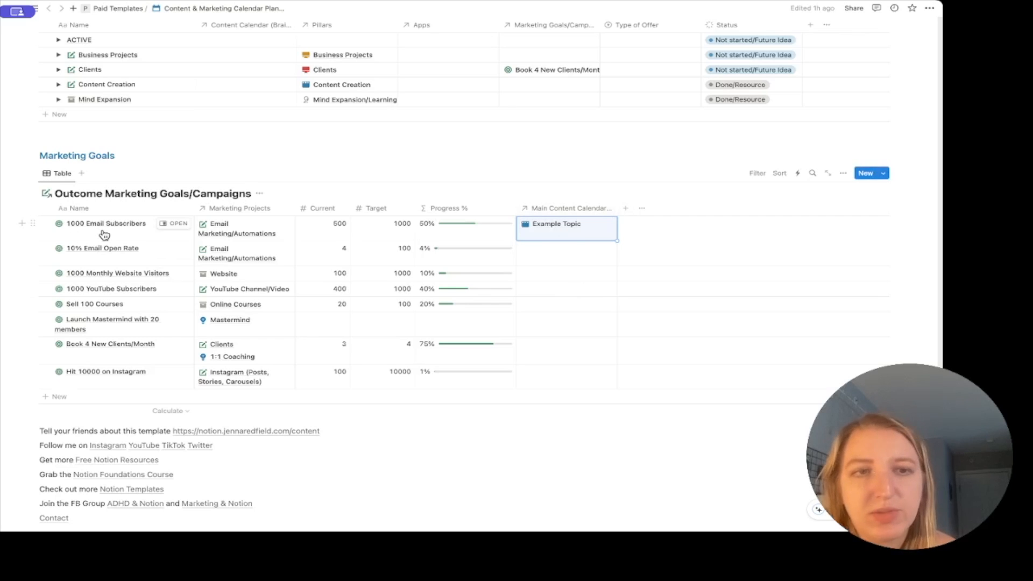
Switch the Main Content Calendar Planner to its Table view.
scroll(591, 238, "up", 15)
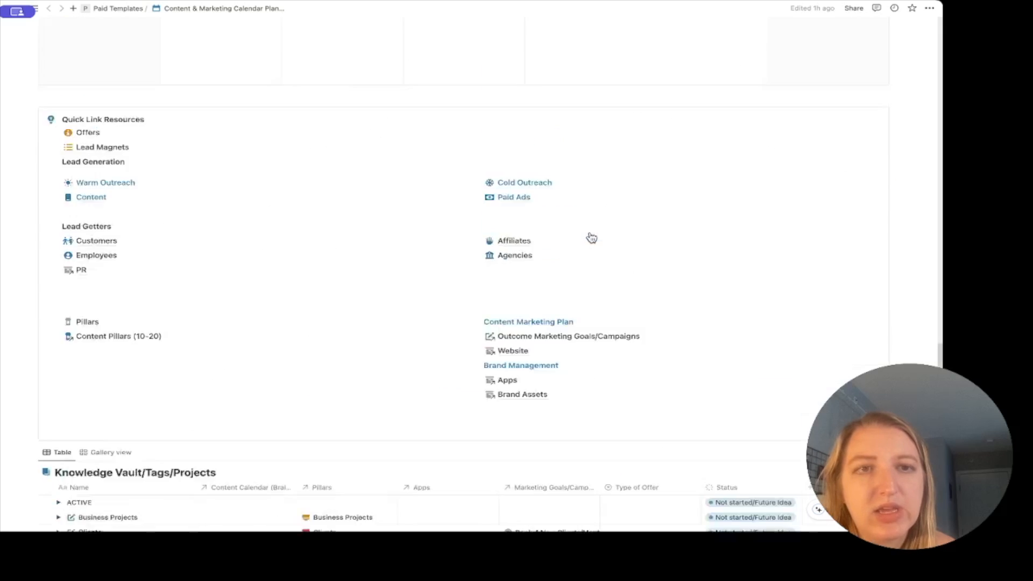
scroll(591, 238, "up", 5)
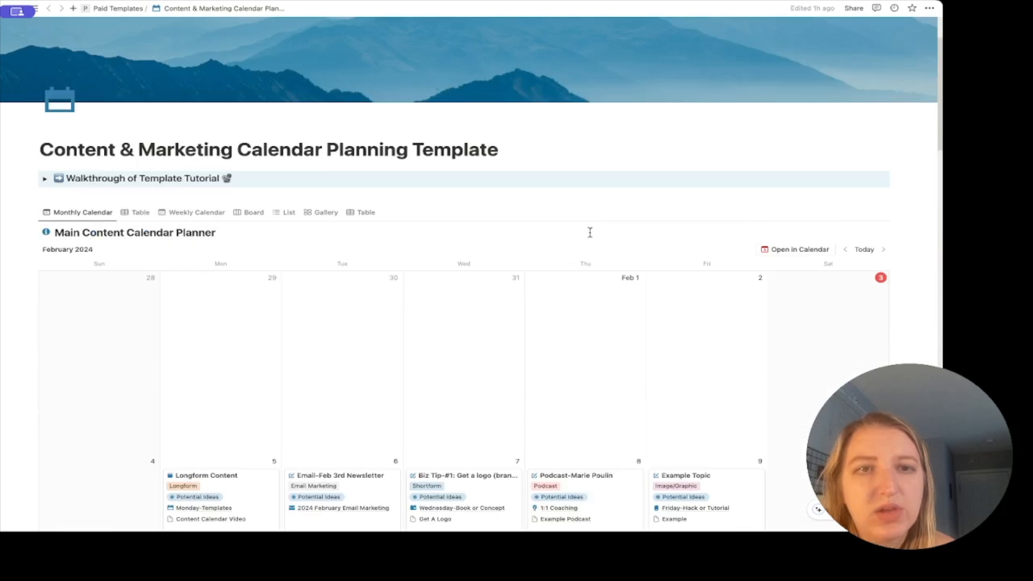
left_click(135, 213)
scroll(641, 304, "right", 6)
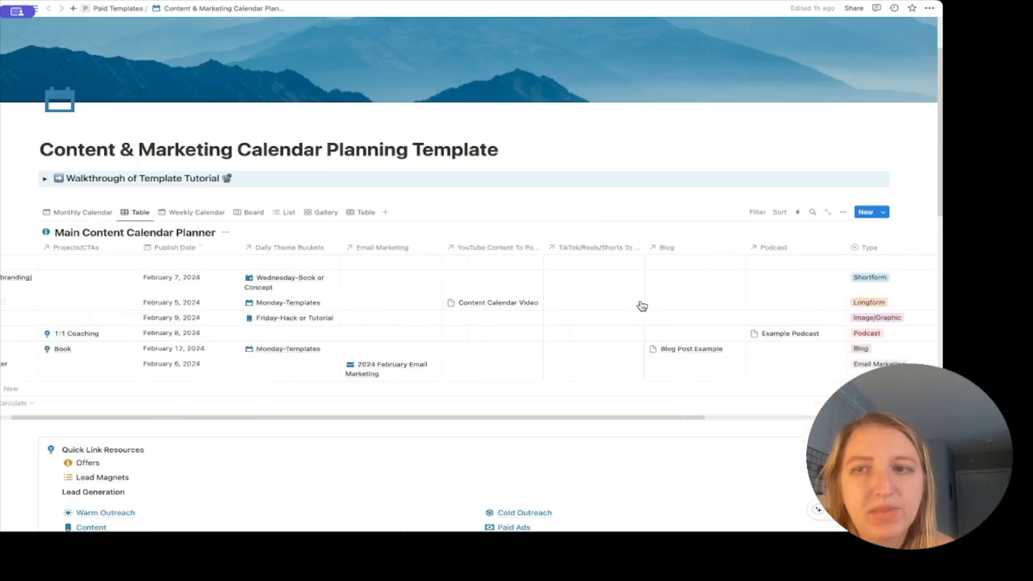
Unhide the Outcome Marketing Goals property and move its column directly after Name.
left_click(843, 212)
left_click(851, 288)
scroll(853, 323, "down", 8)
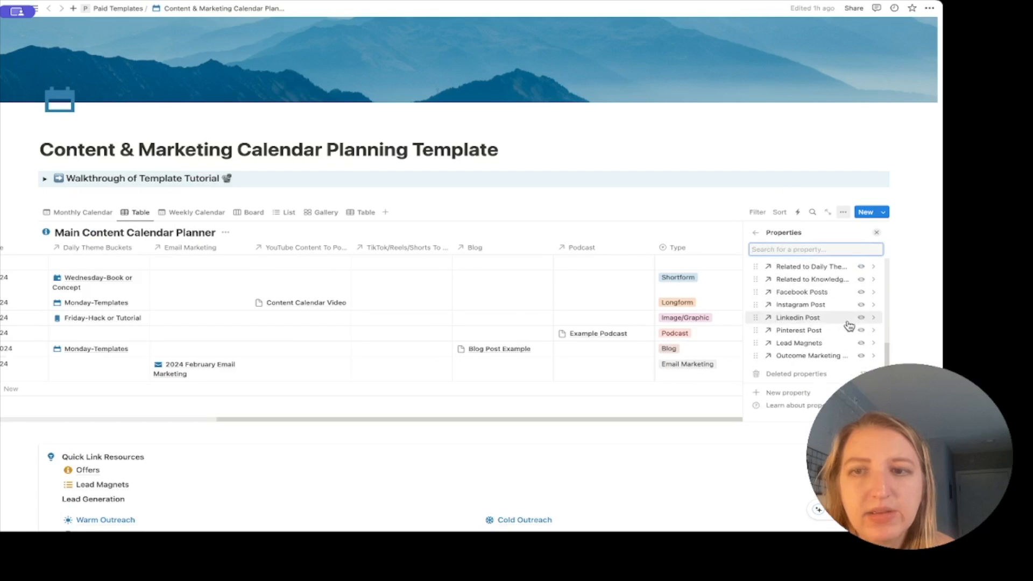
left_click(864, 358)
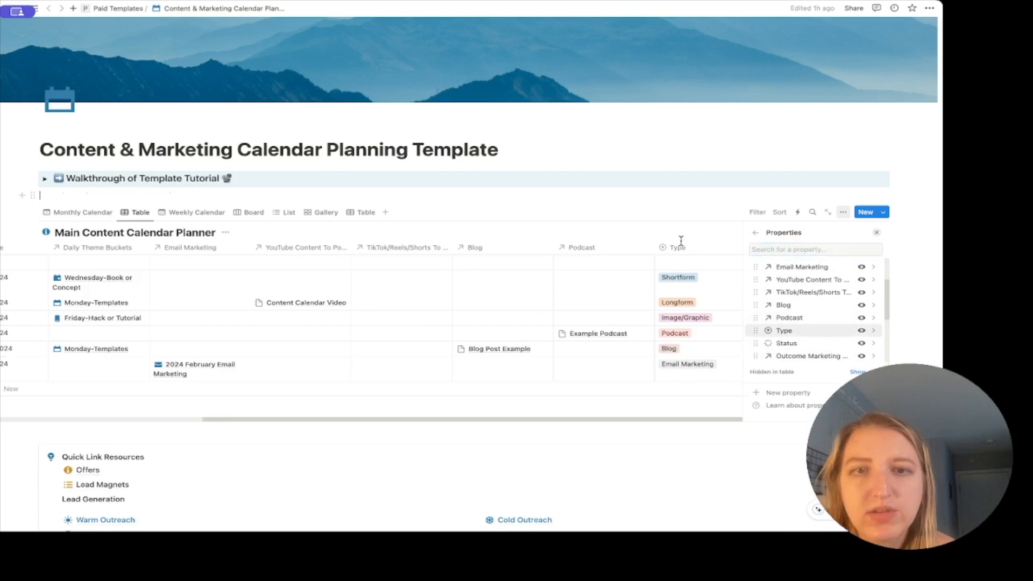
left_click(739, 302)
left_click_drag(775, 248, 235, 266)
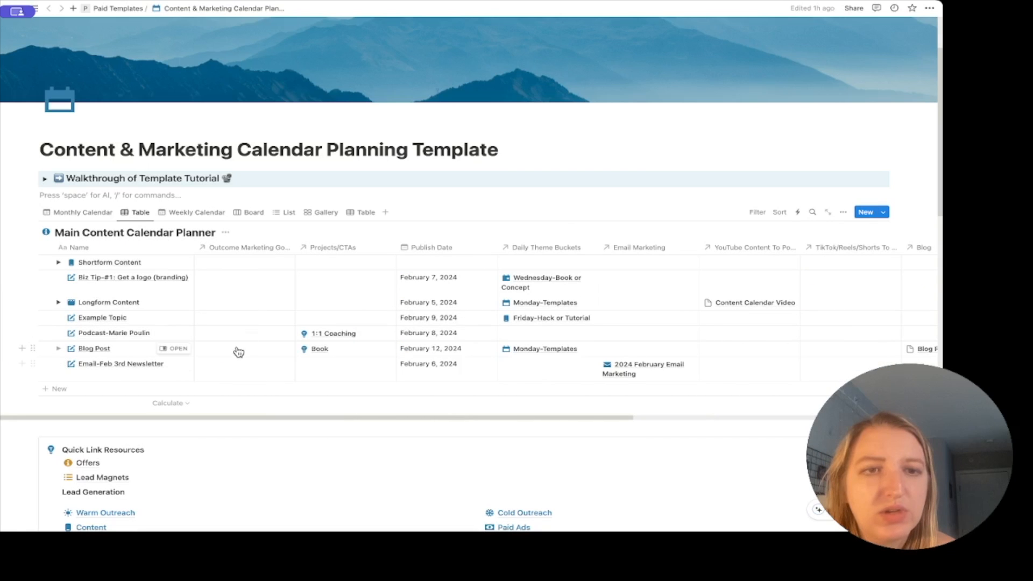
Leave the podcast row unlinked and set YouTube Video's Outcome Marketing Goals to 1000 YouTube Subscribers.
left_click(239, 335)
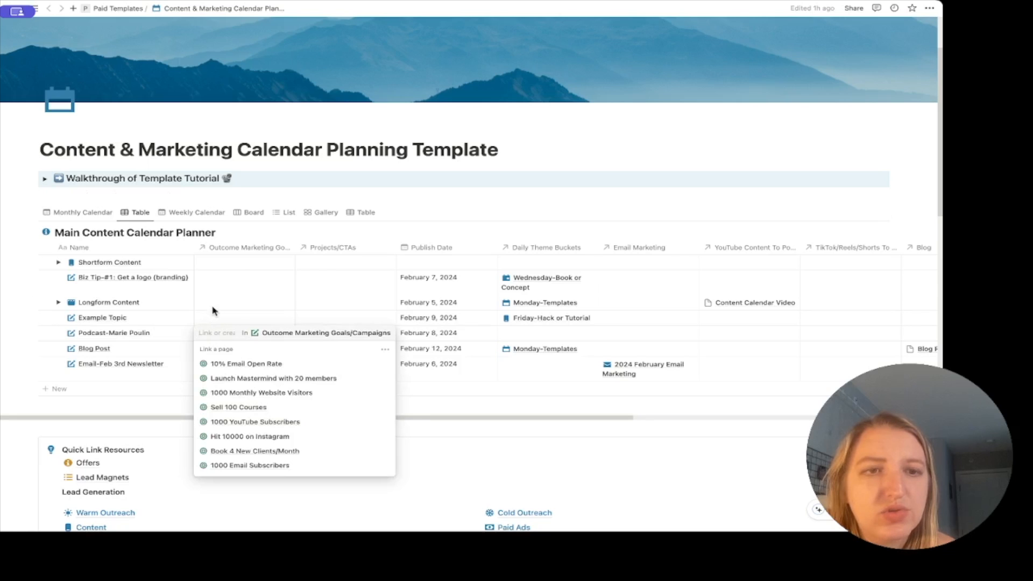
key("Escape")
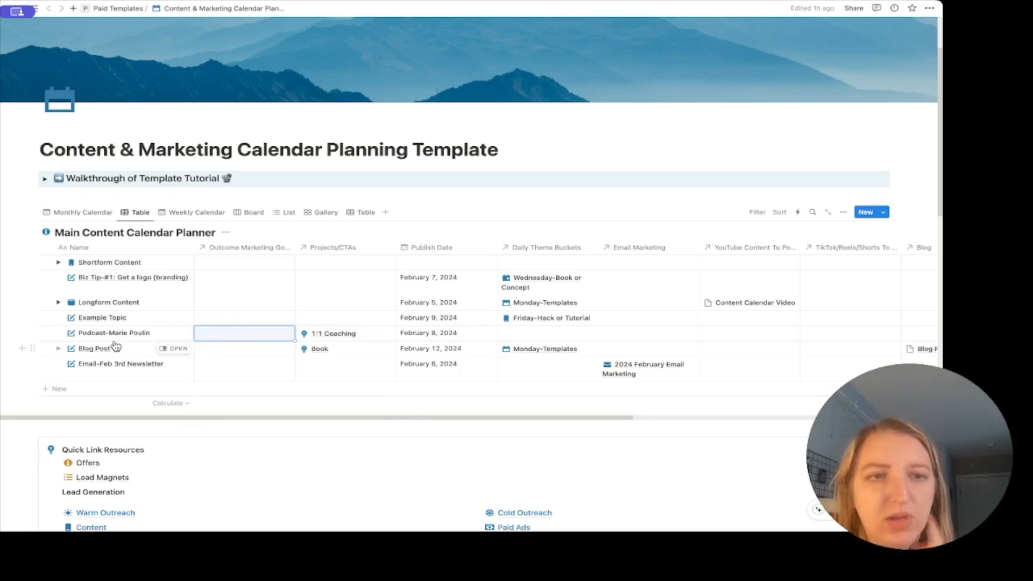
scroll(80, 310, "right", 1)
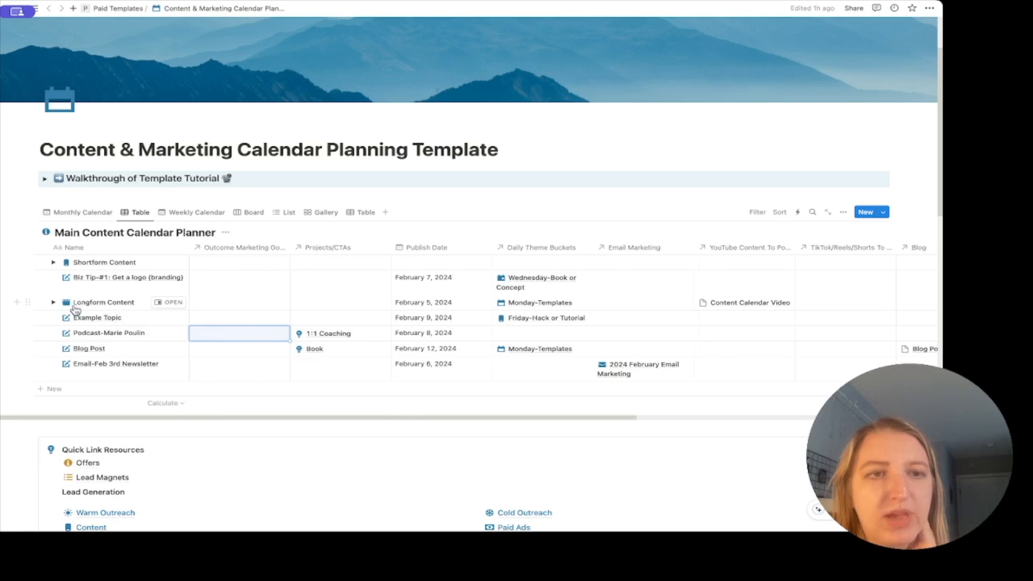
left_click(54, 302)
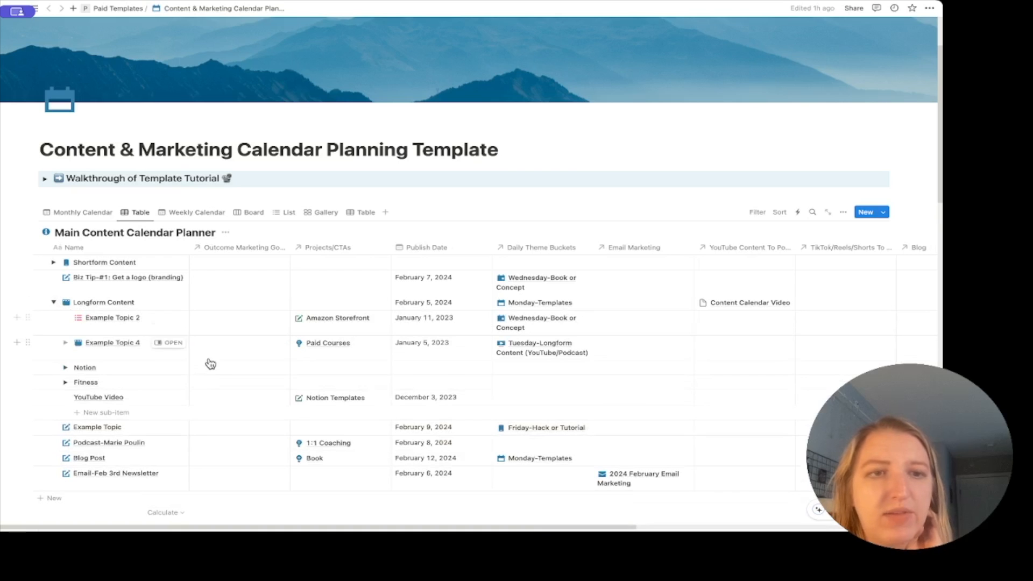
left_click(220, 398)
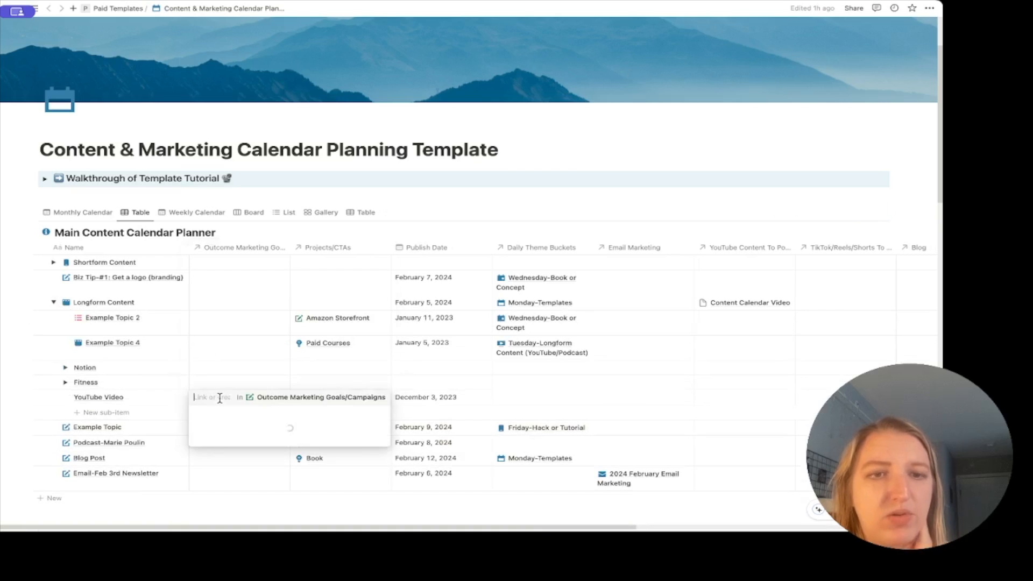
left_click(251, 336)
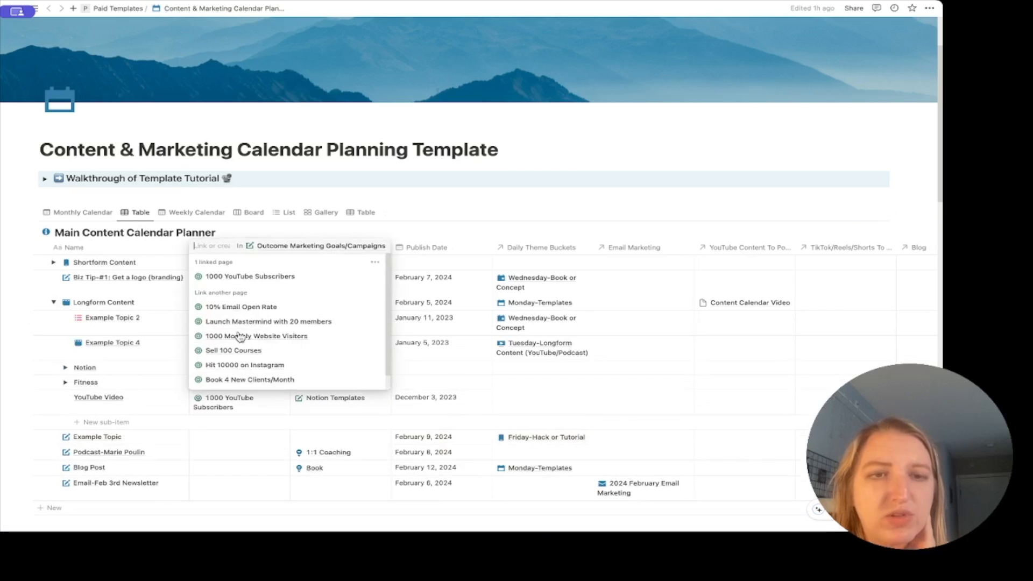
key("Escape")
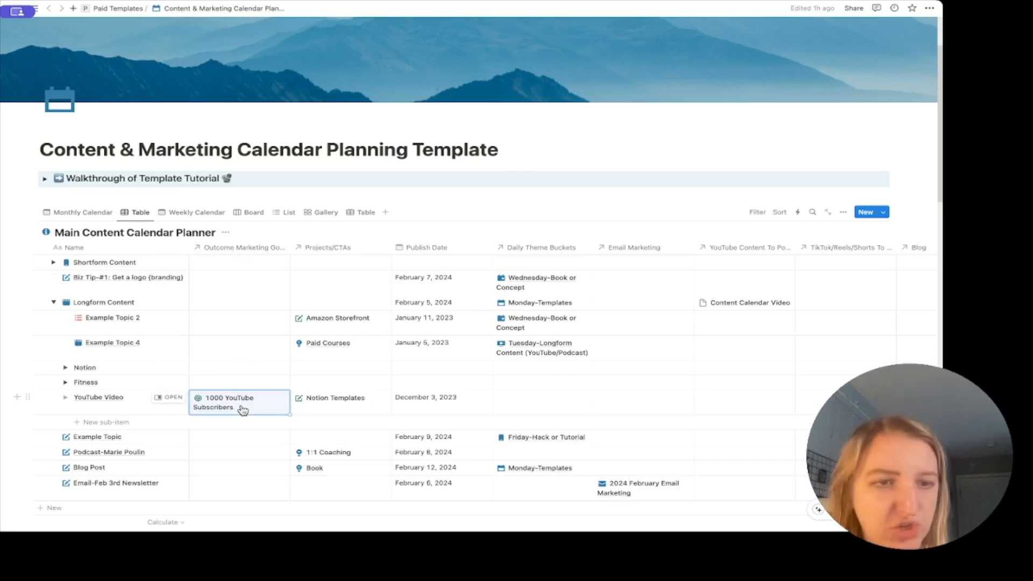
scroll(243, 411, "down", 8)
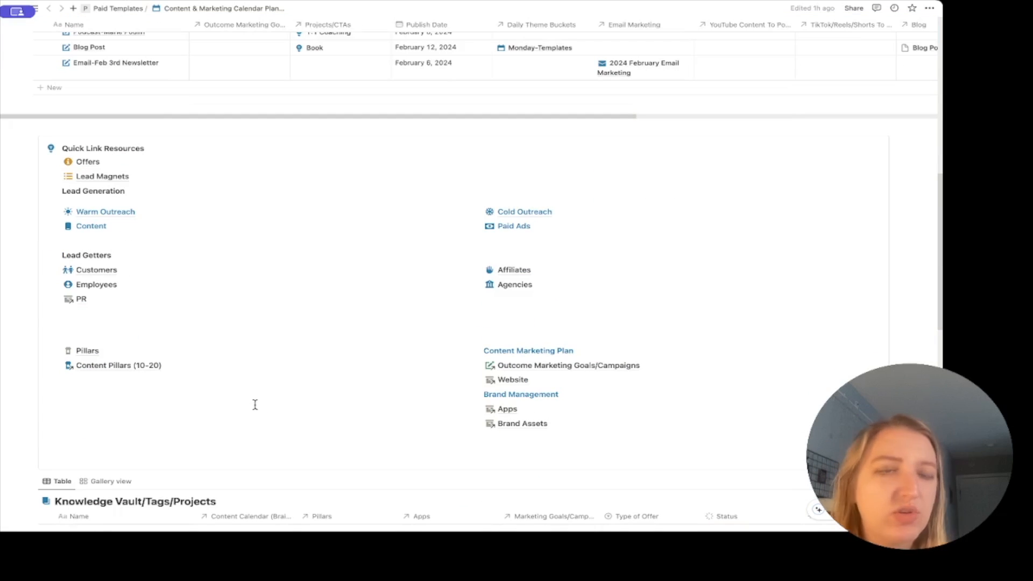
scroll(256, 404, "down", 10)
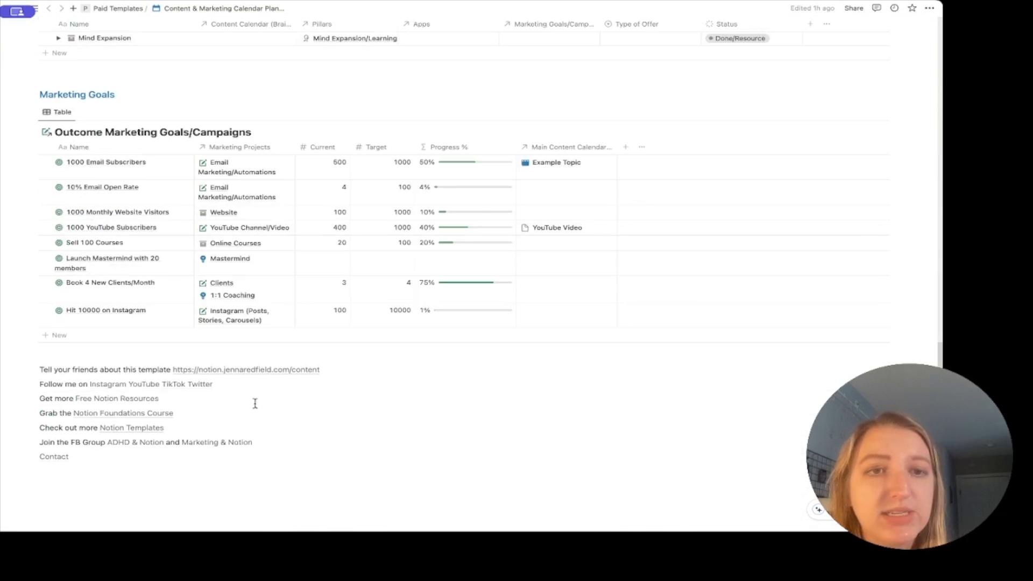
mouse_move(477, 213)
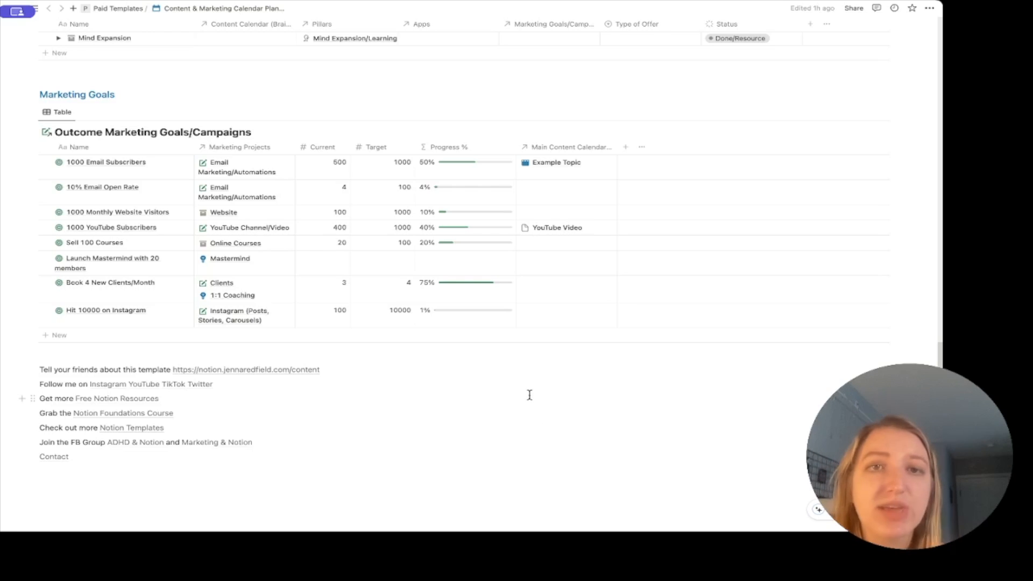
scroll(533, 393, "up", 15)
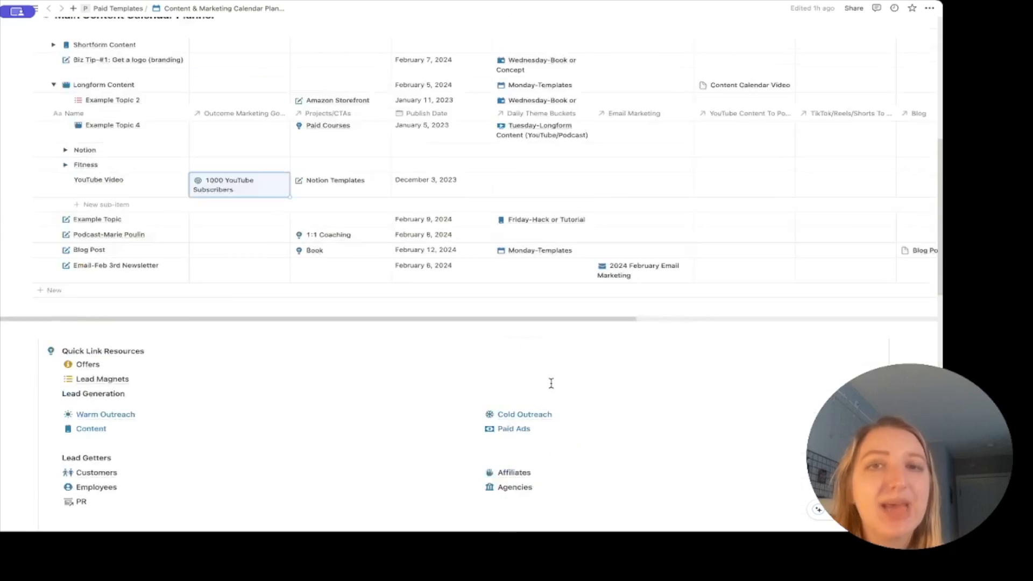
scroll(552, 383, "up", 5)
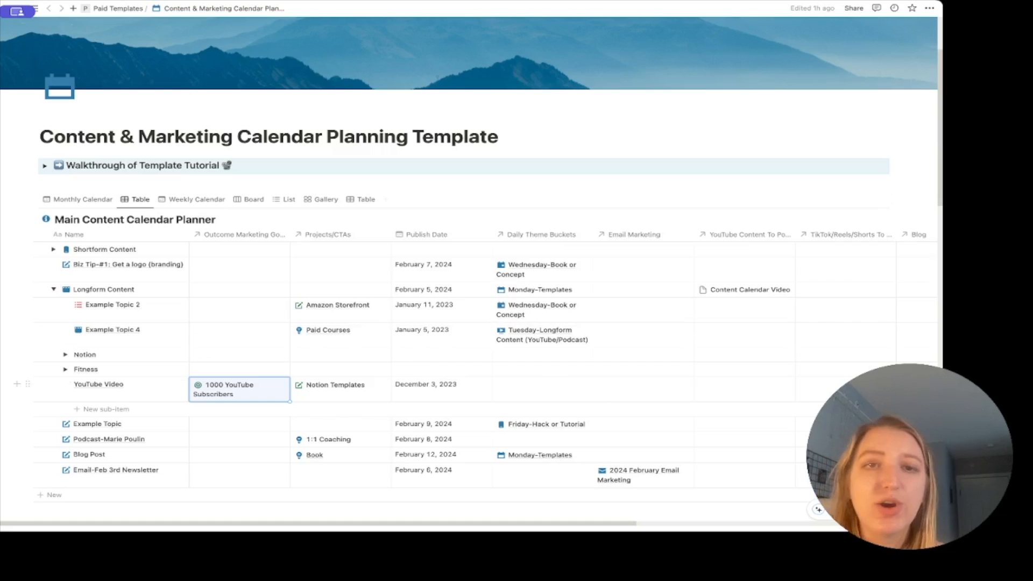
scroll(670, 323, "down", 20)
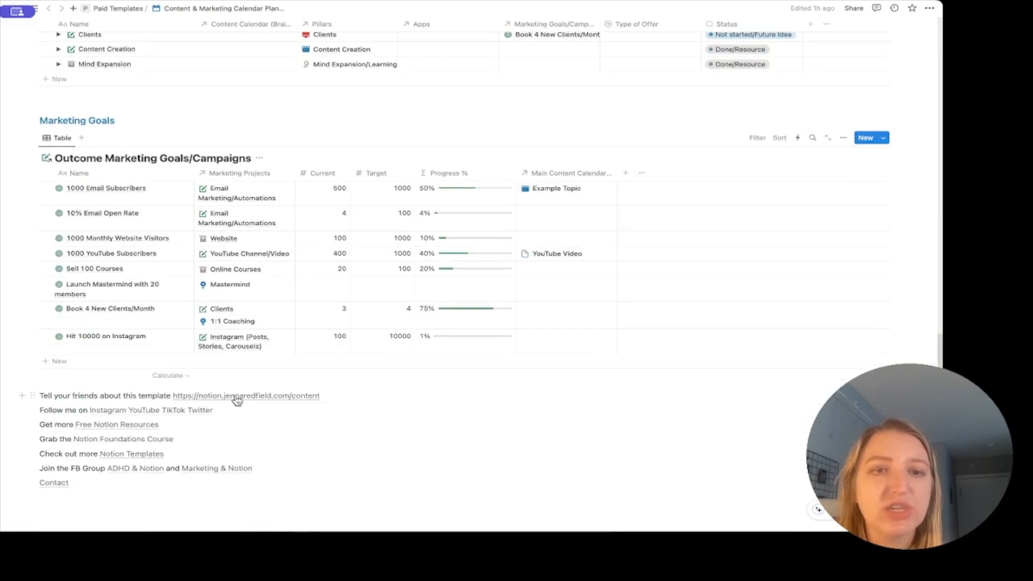
scroll(336, 395, "up", 20)
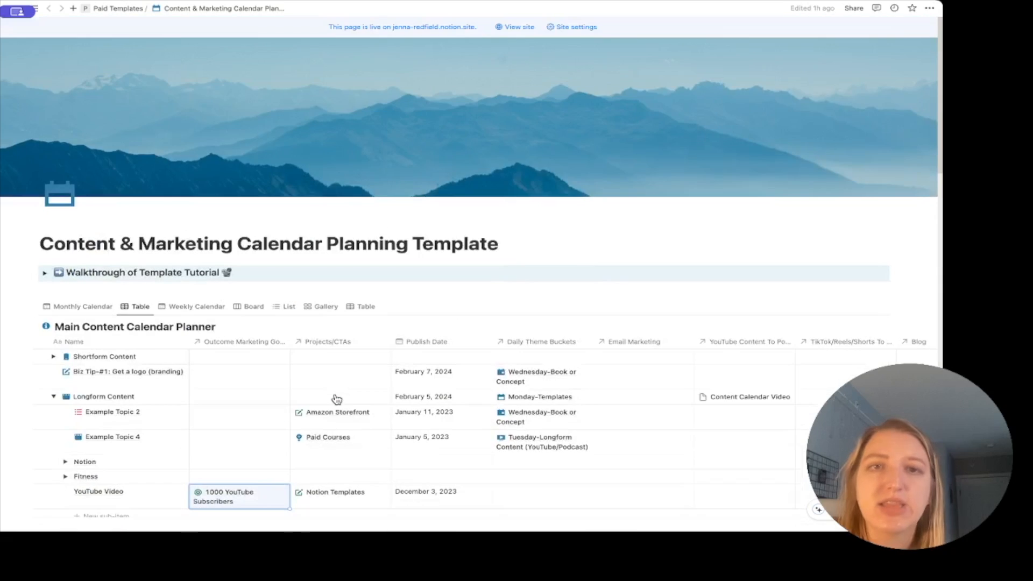